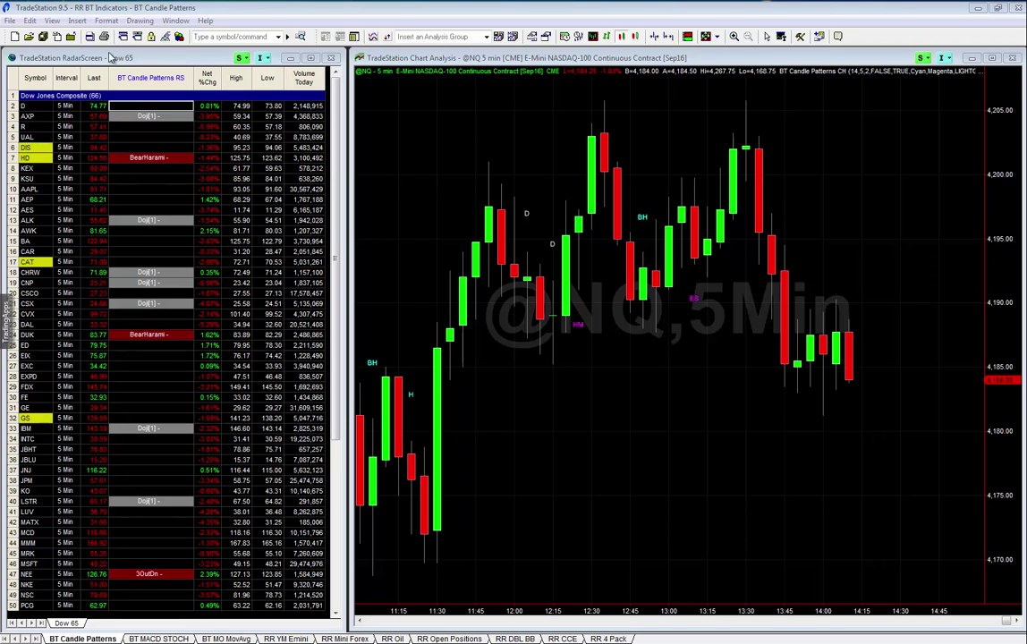
Insert a label row in row 69, below the index futures symbols, and name it "Todays Bullish Candidates"
left_click(35, 95)
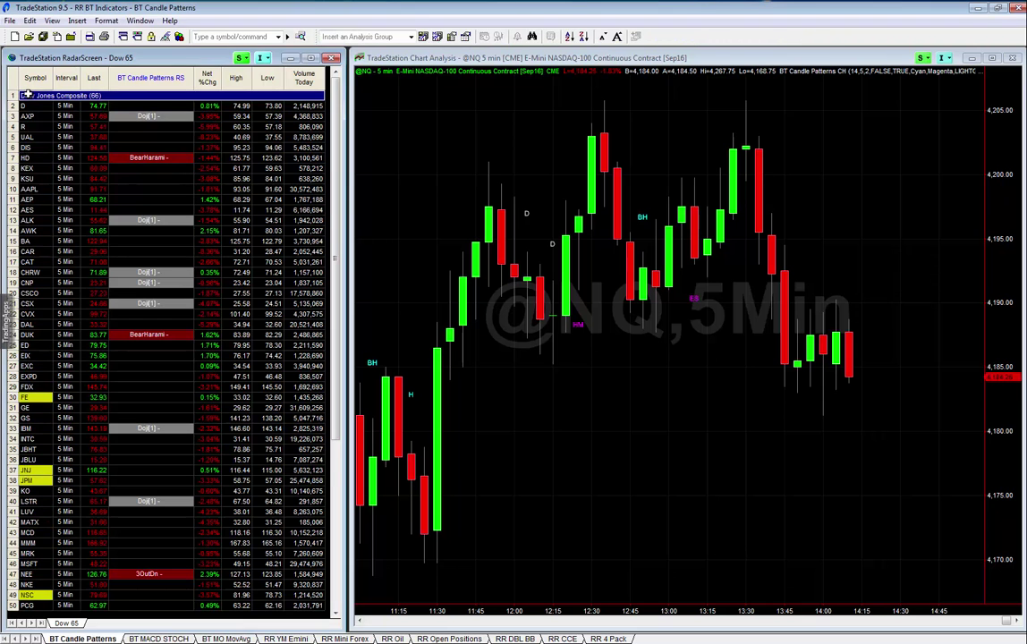
scroll(50, 268, "down", 8)
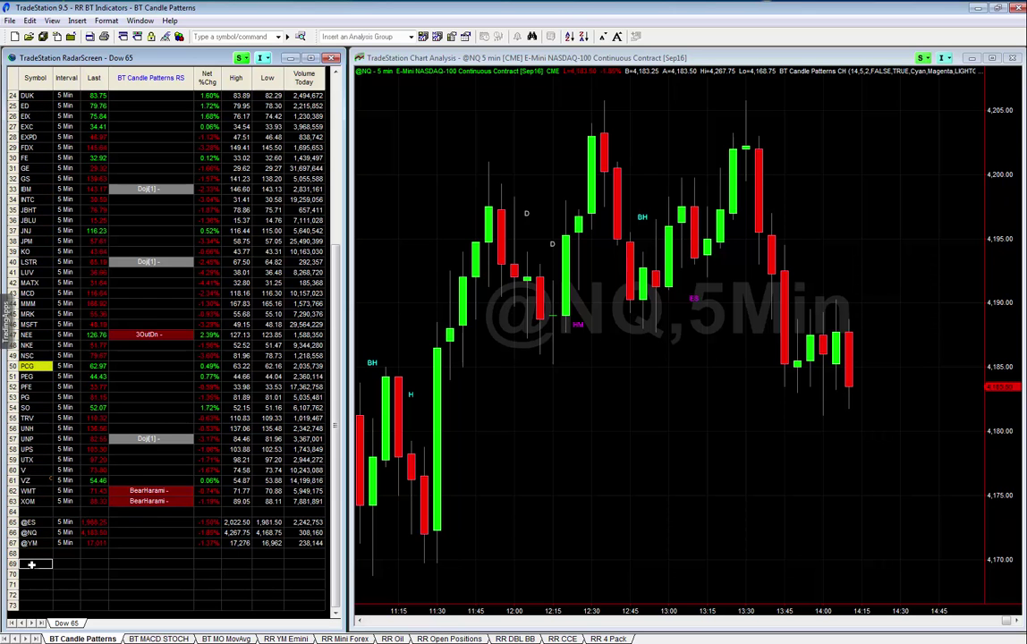
right_click(31, 564)
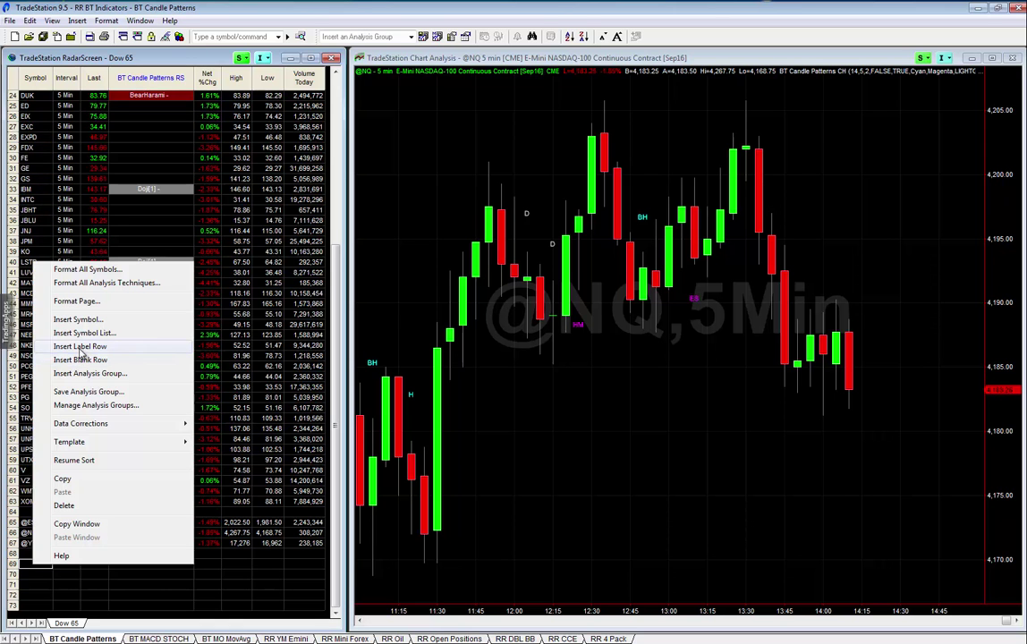
left_click(79, 348)
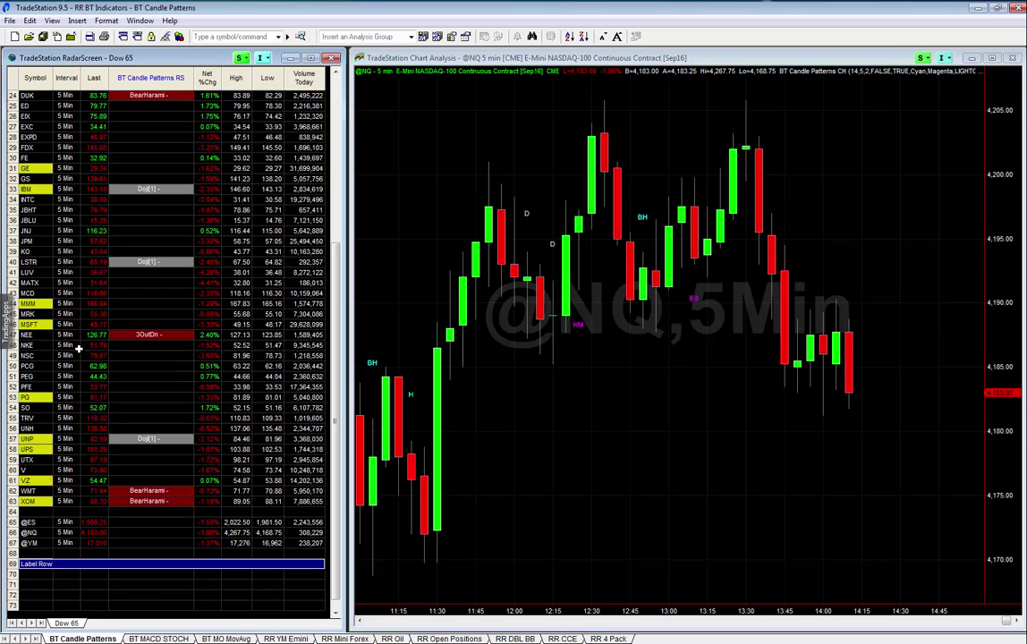
type("Todays Bullish")
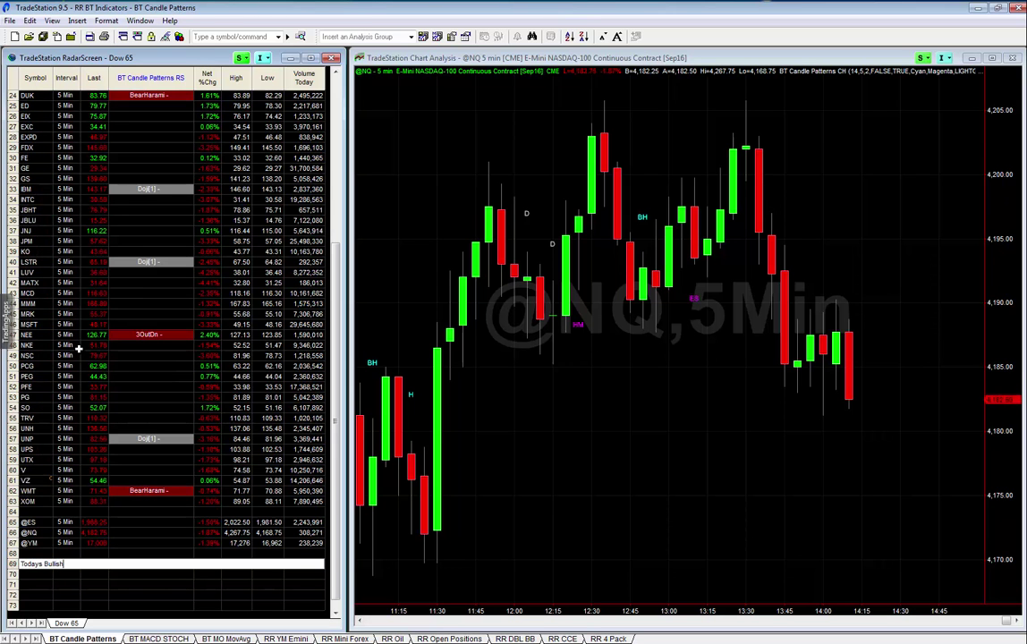
type(" Candidates")
key("Return")
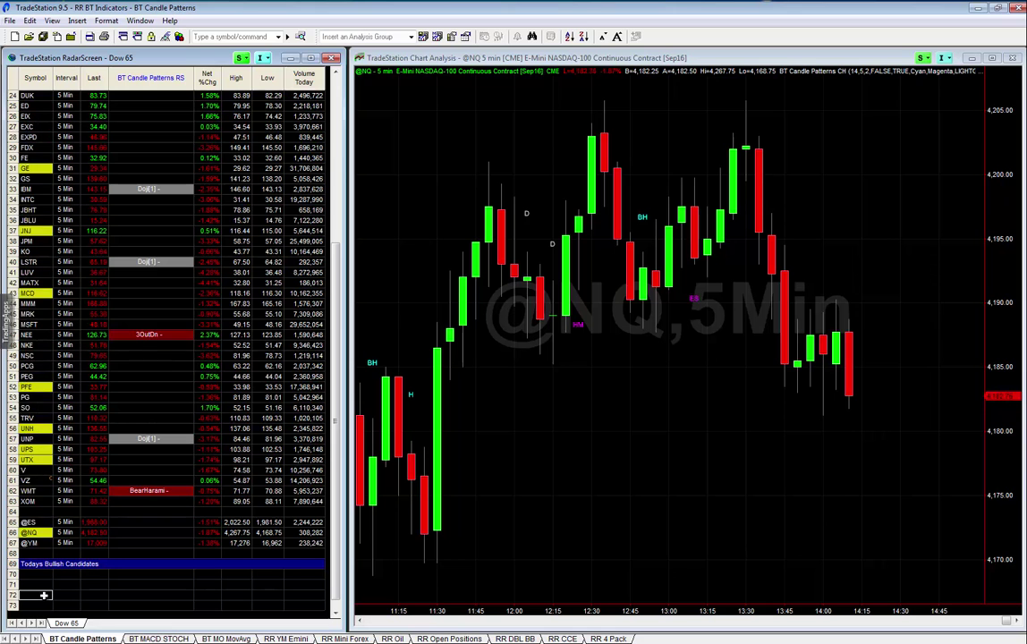
Insert a second label row in row 72 and name it "Todays Bearish Candidates"
right_click(41, 596)
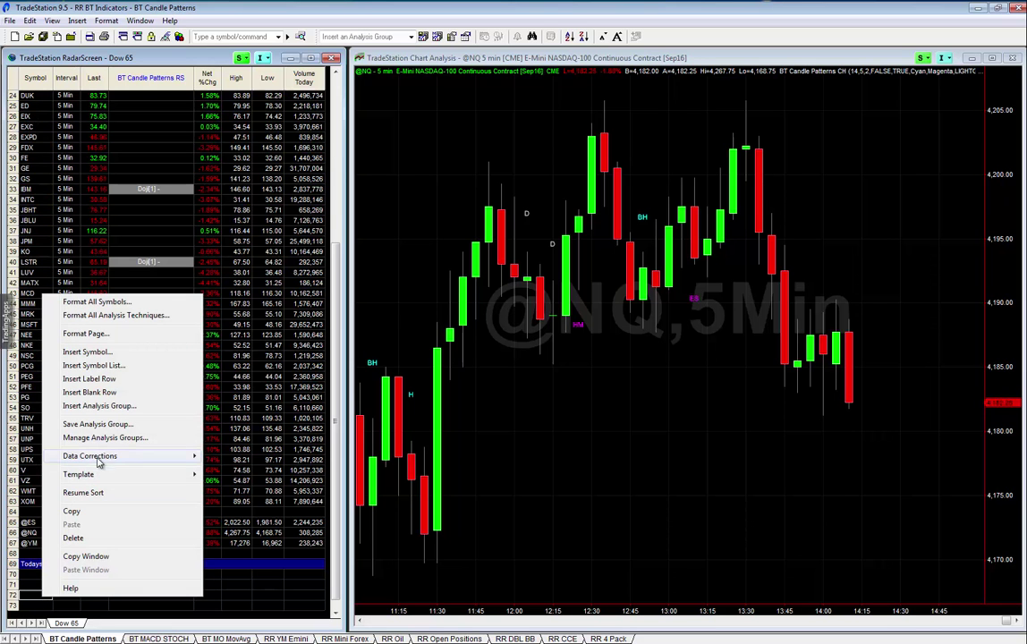
left_click(94, 379)
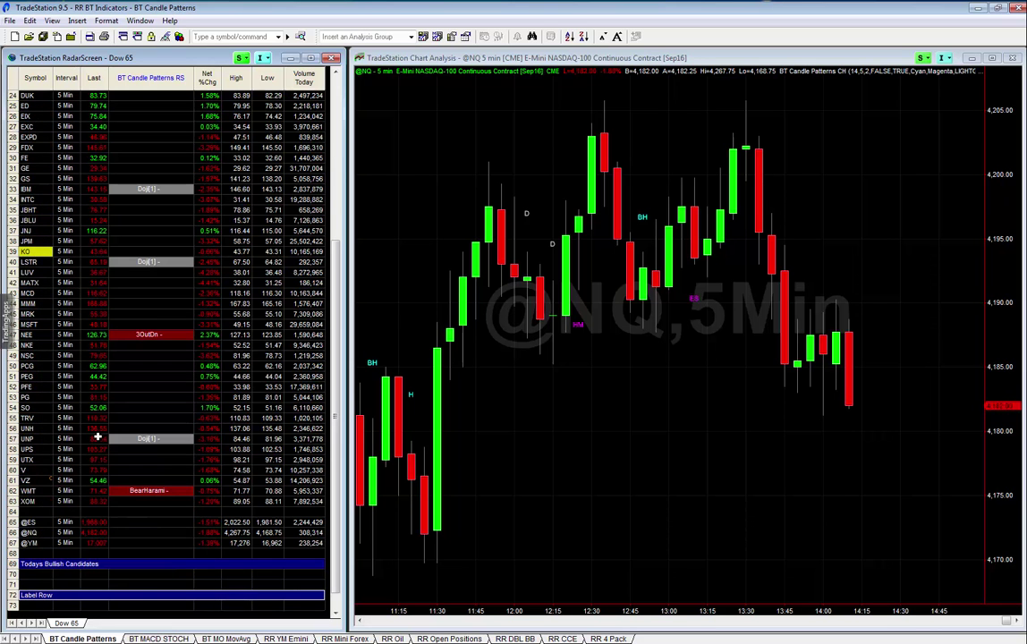
type("Toda")
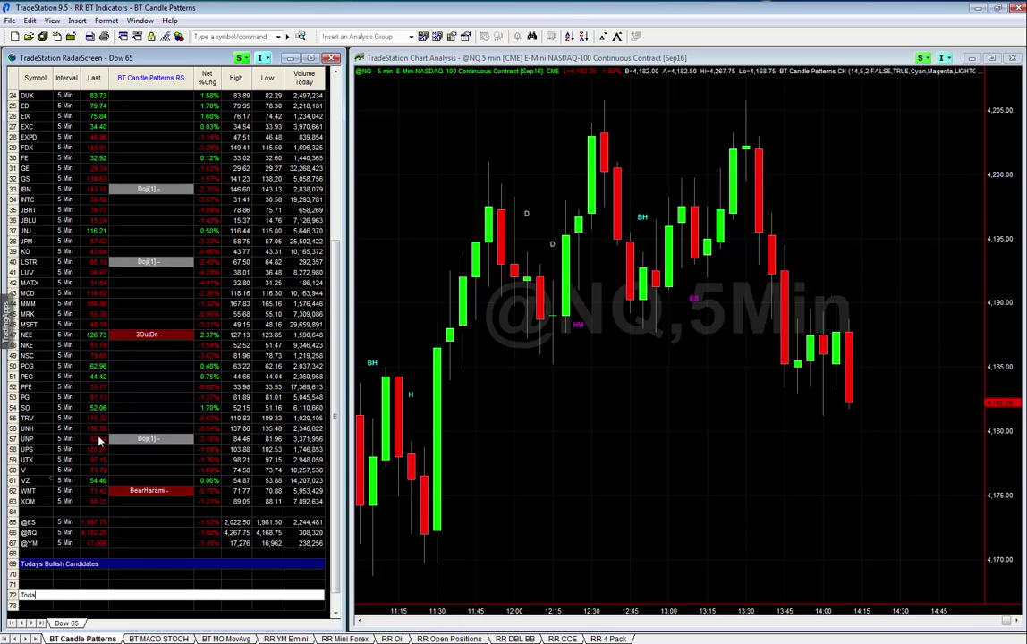
type("ys Bear")
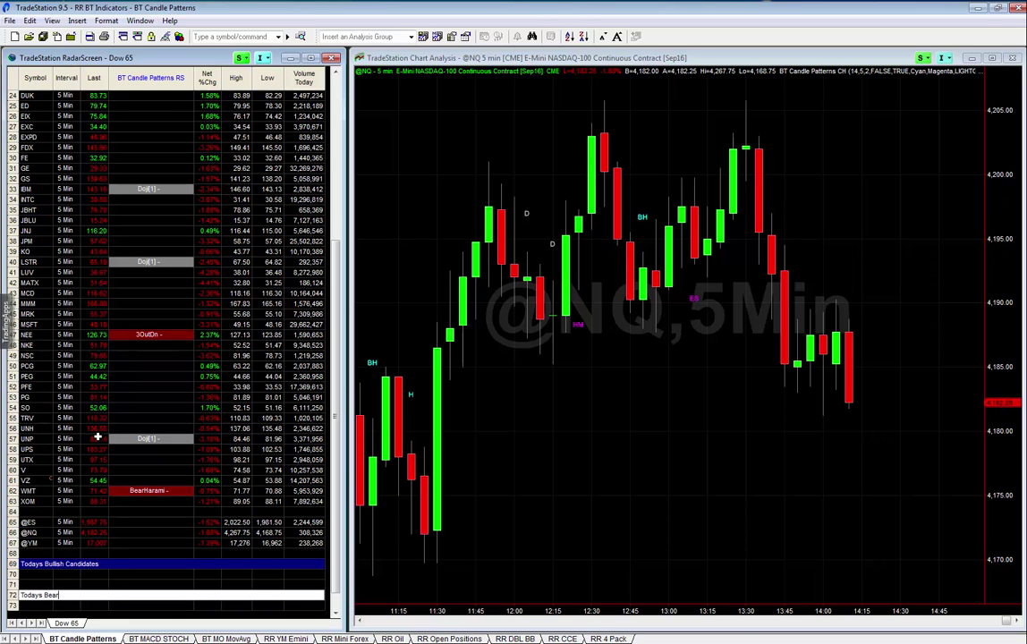
type("ish C")
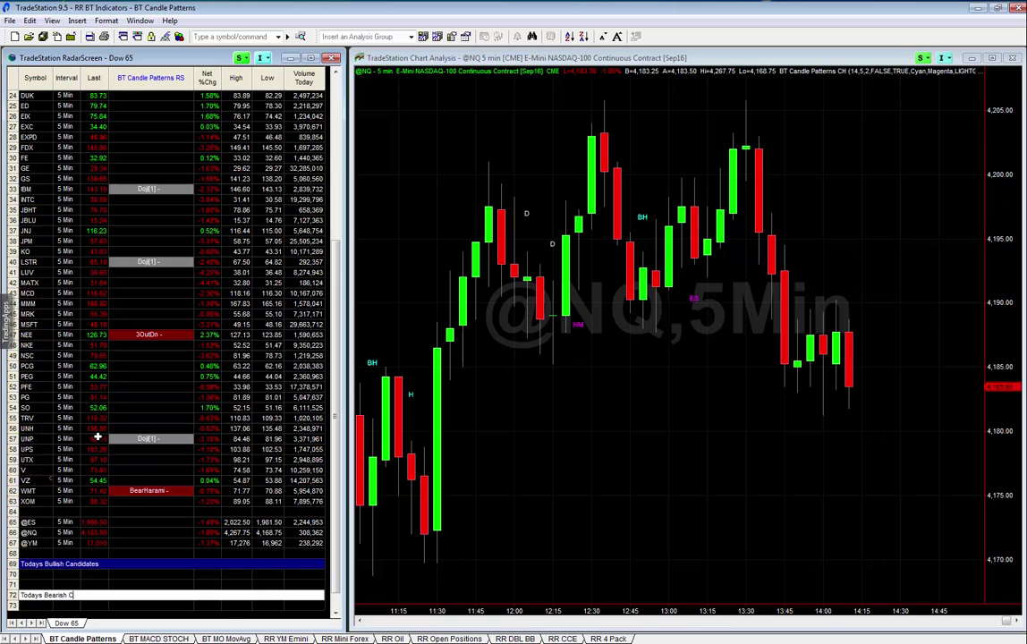
type("andidates")
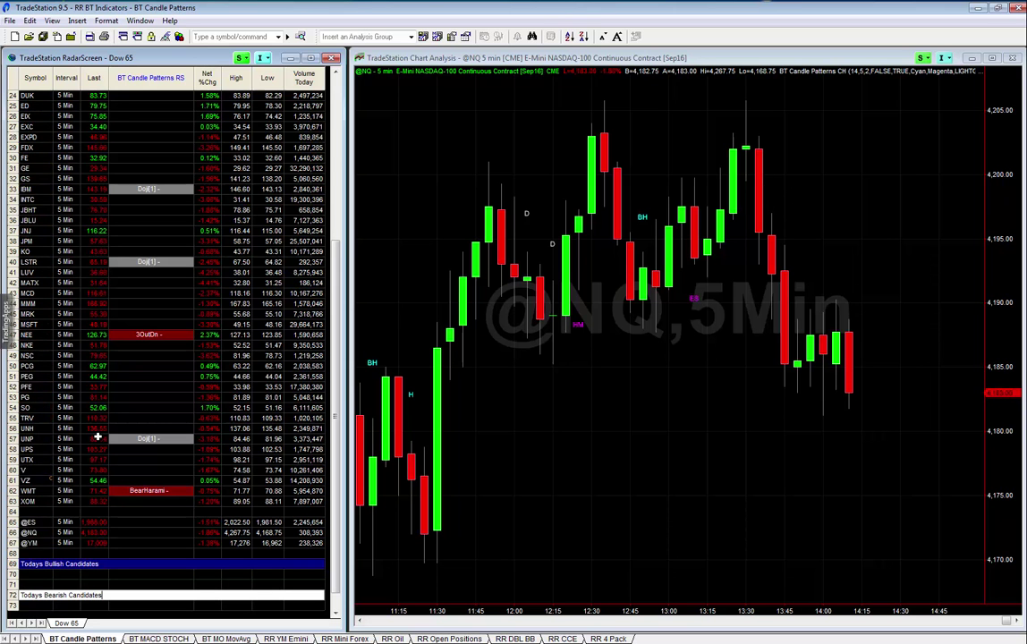
key("Return")
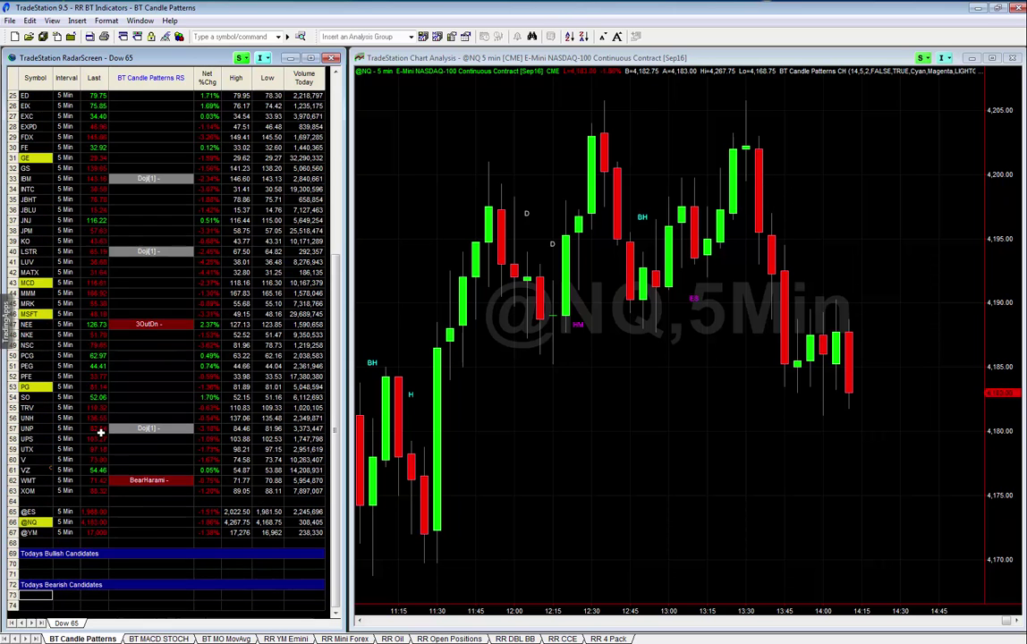
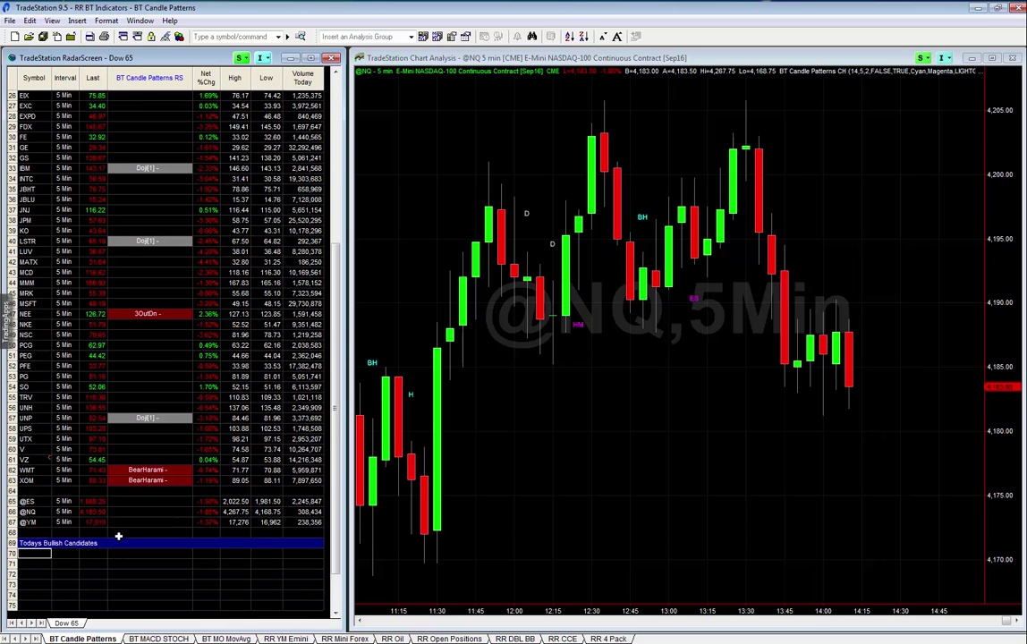
Add the symbols AAPL, BIDU and CAT in the rows under the "Todays Bullish Candidates" label
scroll(119, 541, "down", 2)
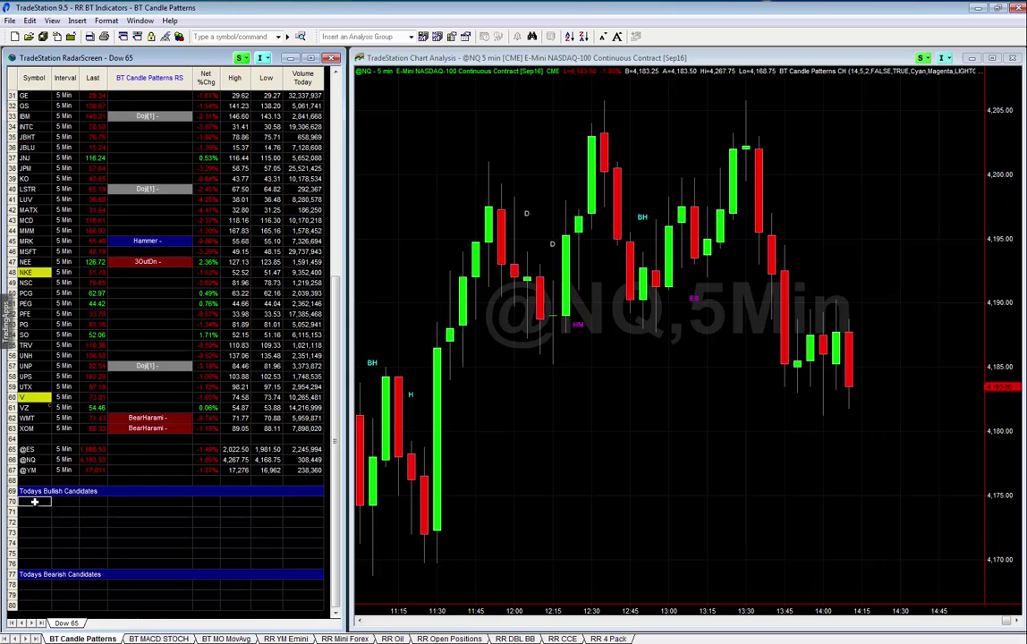
type("aa")
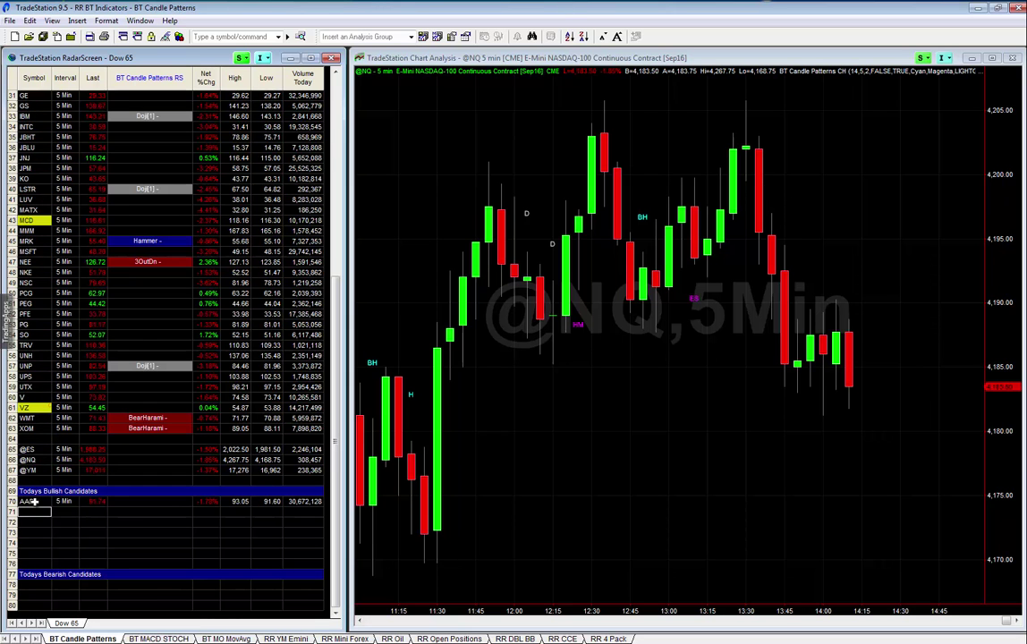
type("bidu")
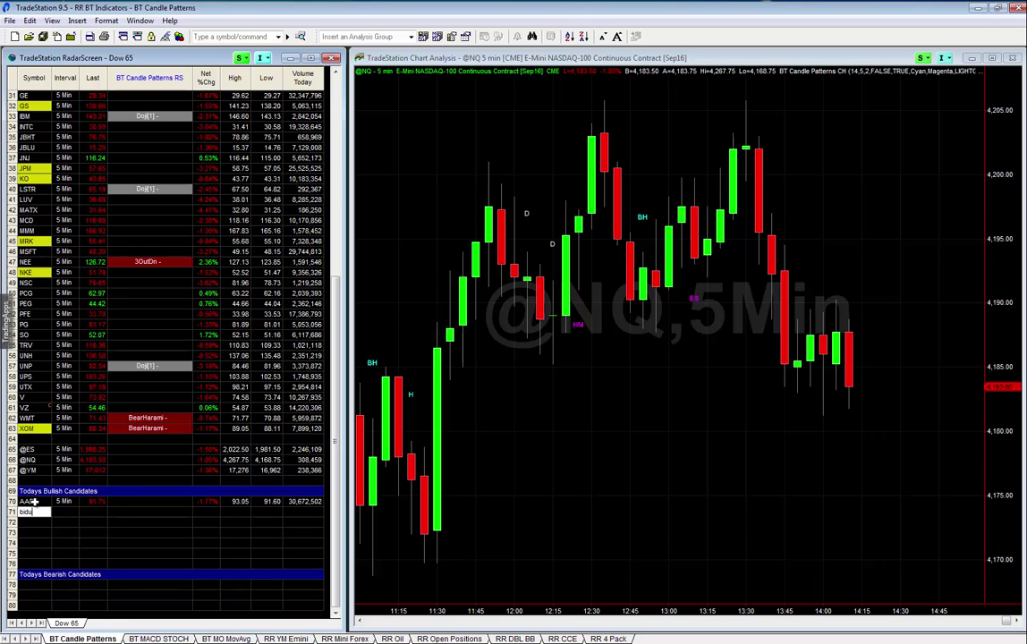
key("Return")
type("ce")
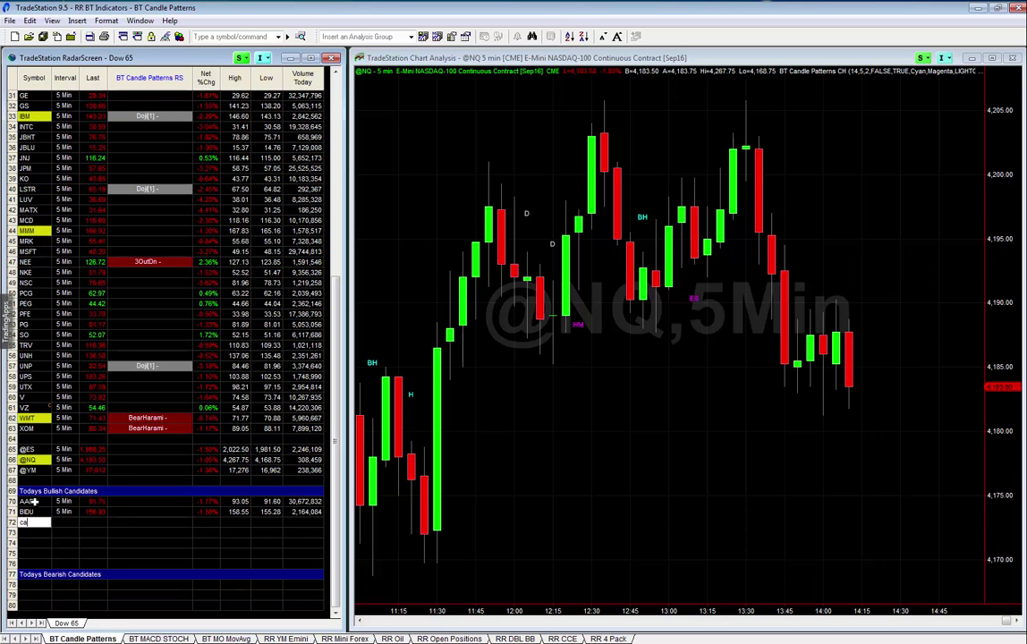
type("t")
key("Return")
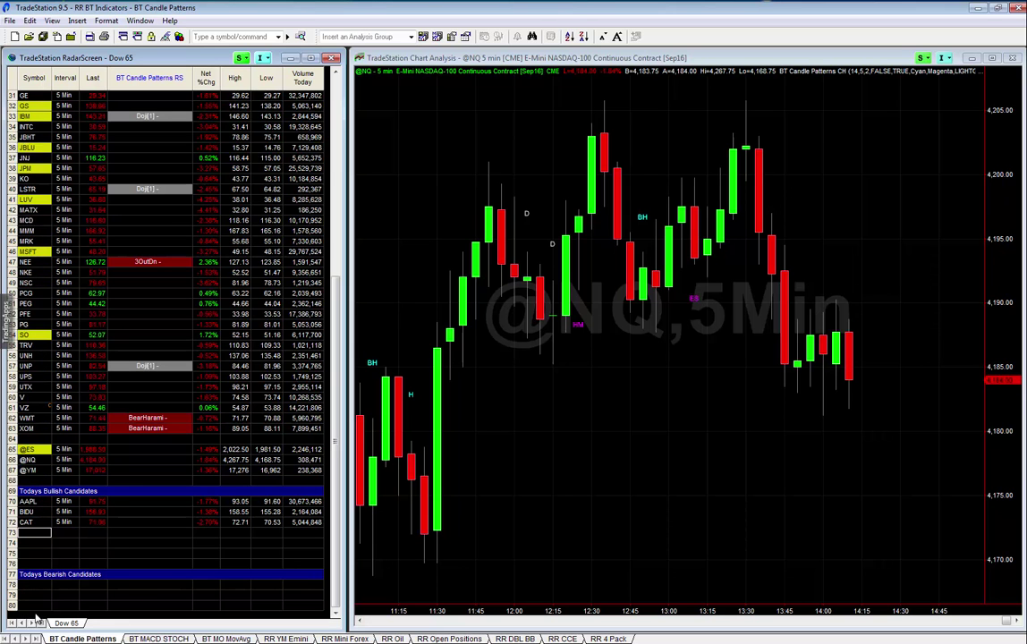
Add the symbols NFLX, BIIB and AMGN in the rows under the "Todays Bearish Candidates" label
left_click(30, 584)
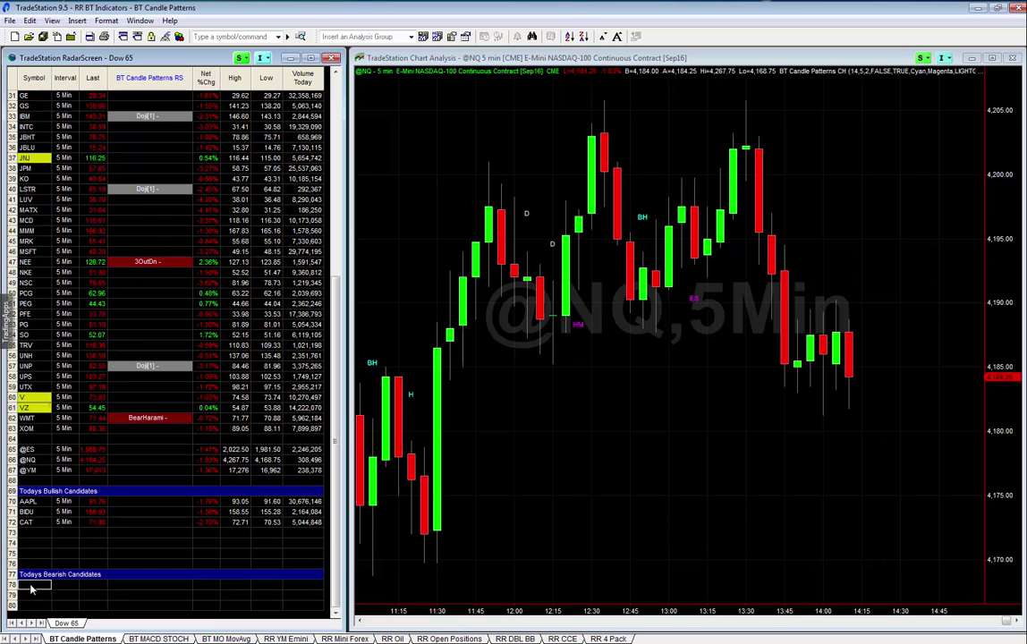
type("aFLX")
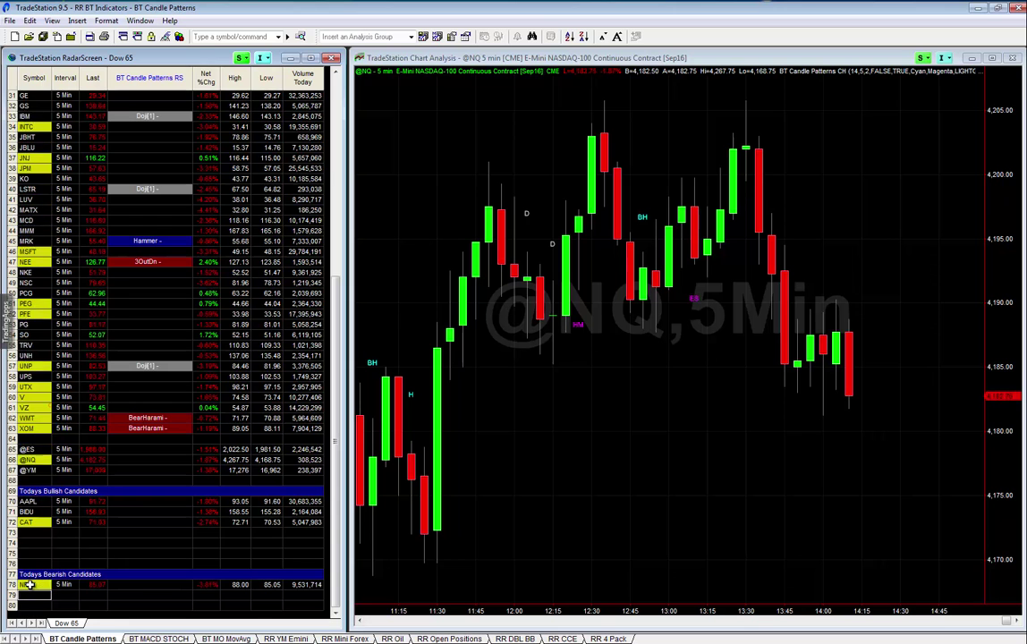
key("Return")
type("BIIB")
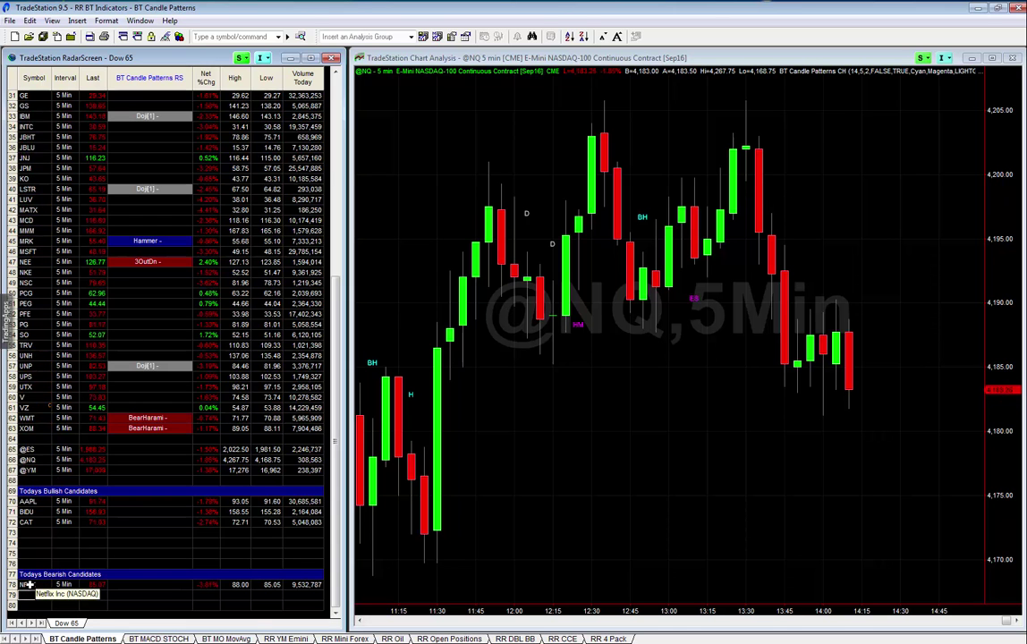
key("Return")
type("amgn")
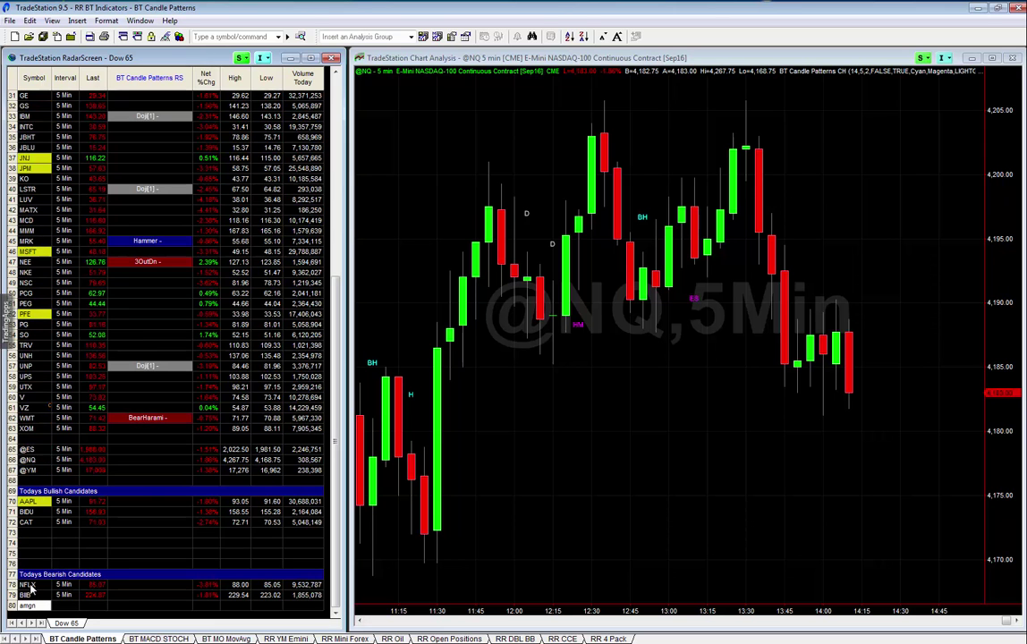
key("Return")
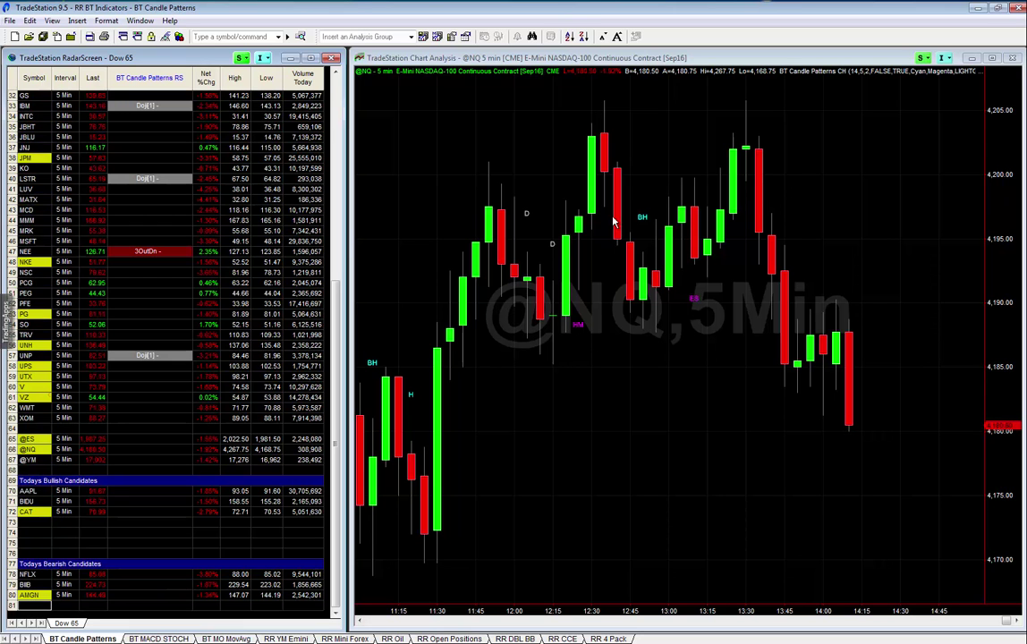
Sort the RadarScreen by the BT Candle Patterns RS column and show ALK in the linked chart
left_click(141, 77)
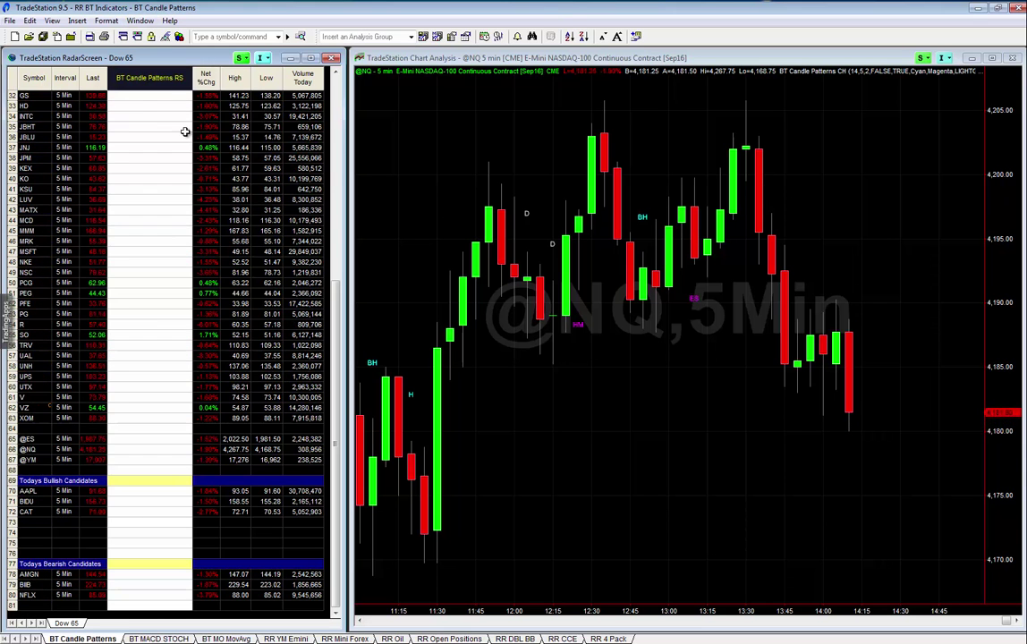
scroll(135, 120, "up", 7)
scroll(136, 117, "up", 4)
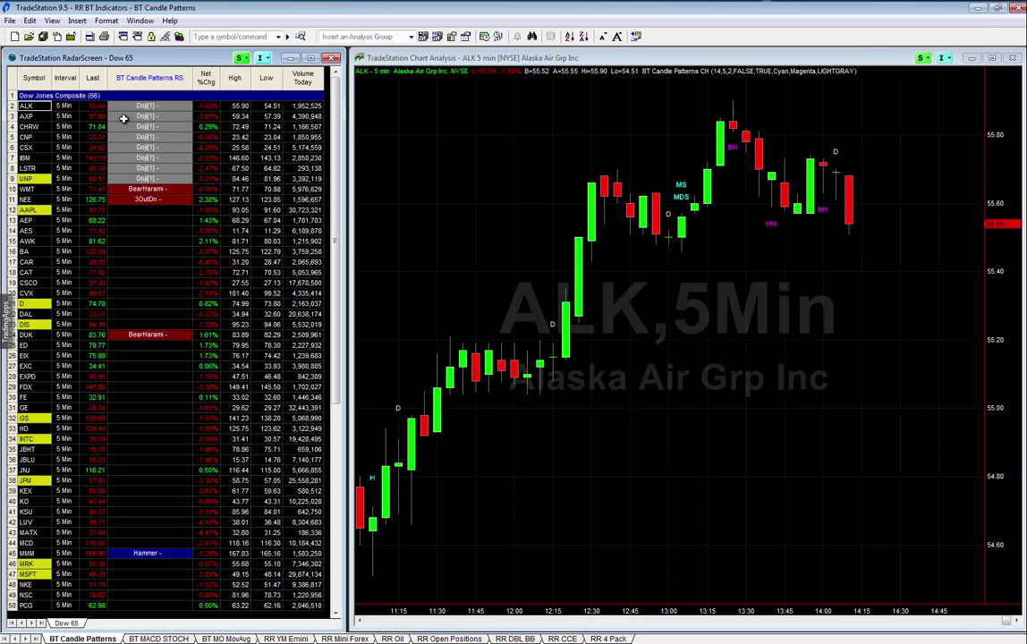
left_click(835, 155)
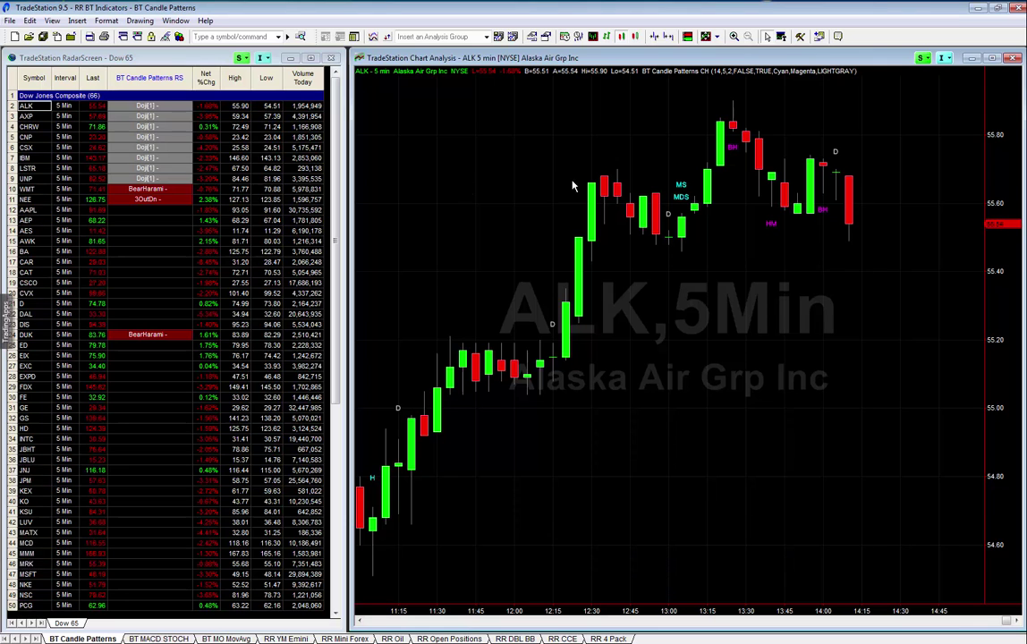
Show AEP in the linked chart and read the analysis commentary for its 14:00 BH bar in larger text
left_click(31, 220)
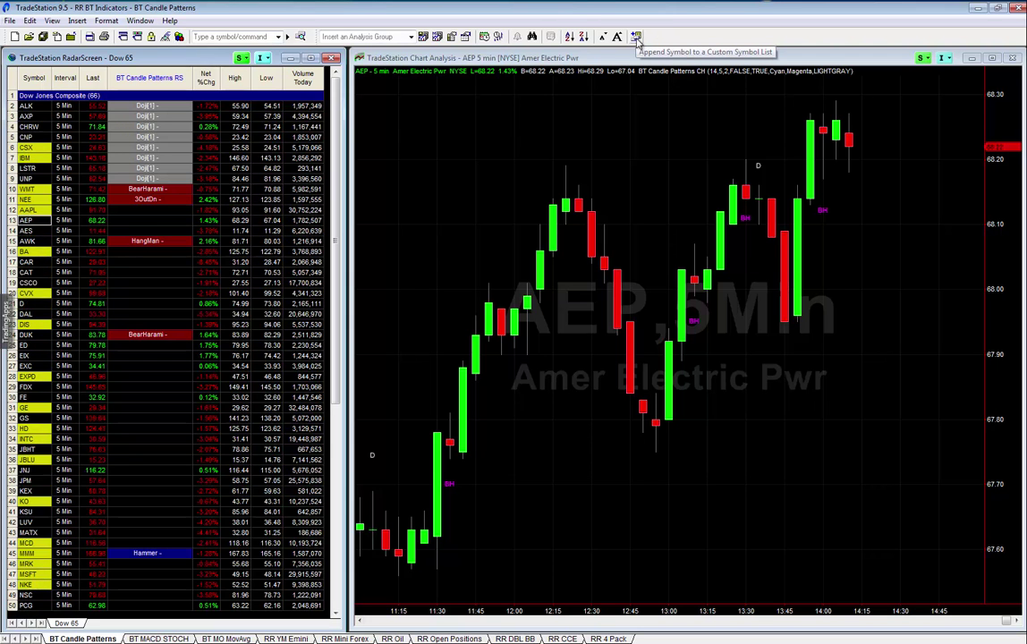
left_click(698, 203)
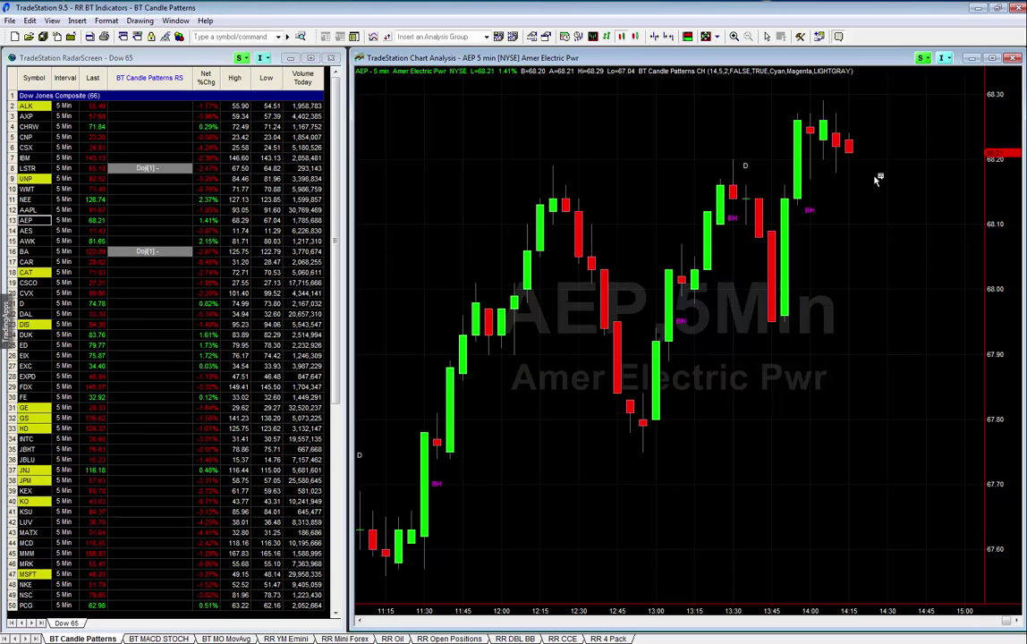
left_click(812, 213)
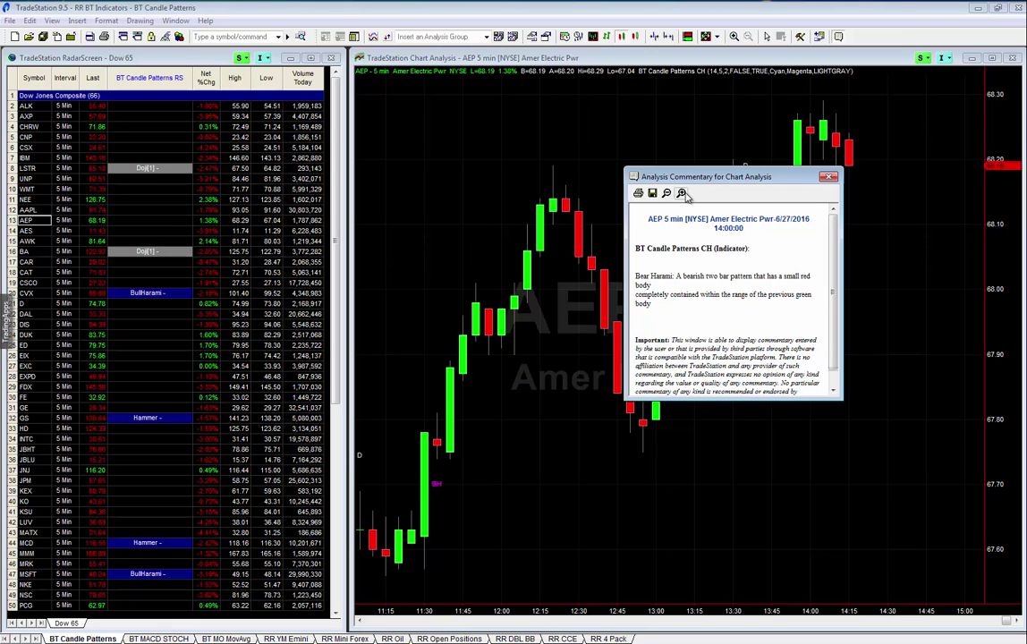
left_click(681, 193)
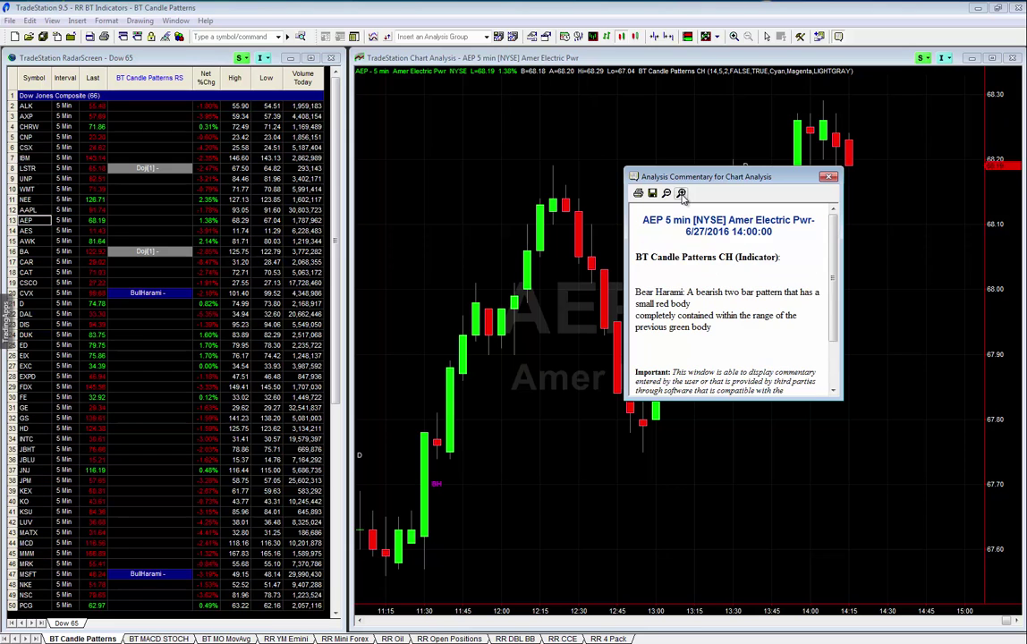
left_click(829, 176)
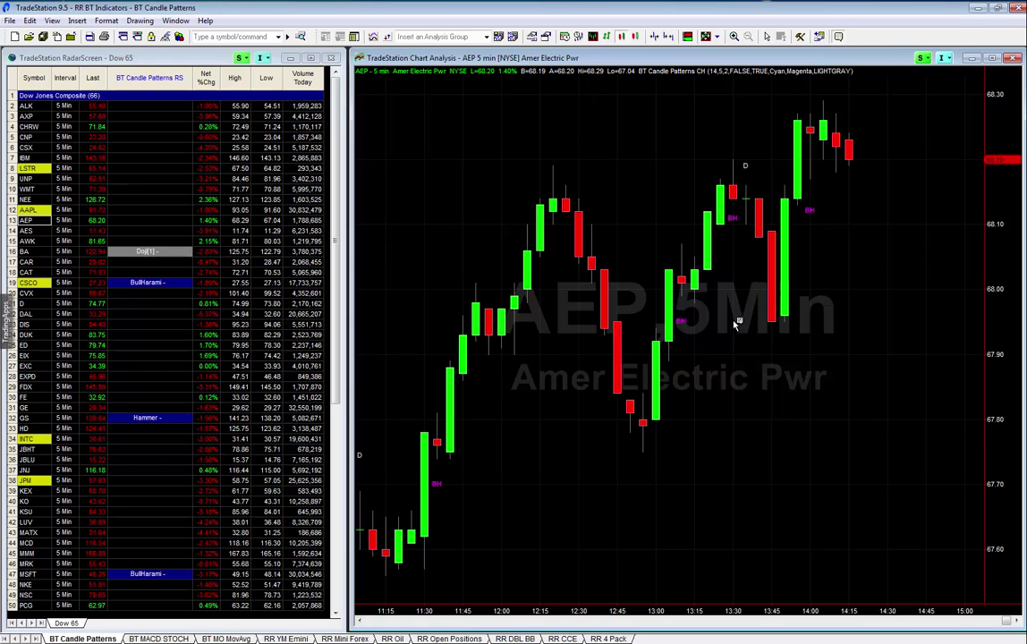
Read the analysis commentary for the 13:10 BH bar on the AEP chart, then leave the commentary tool
left_click(684, 326)
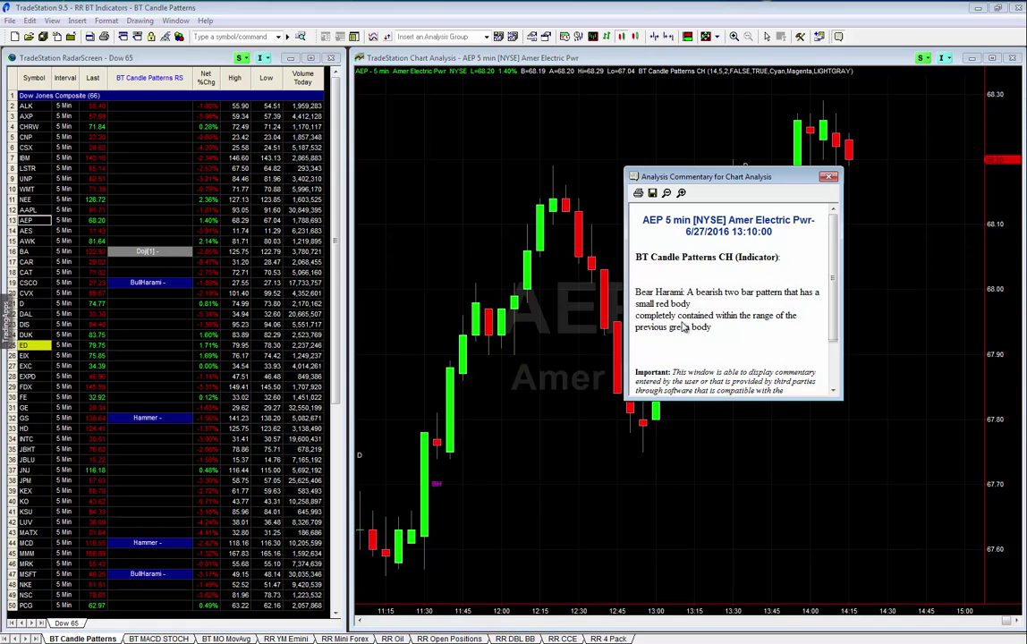
left_click(829, 179)
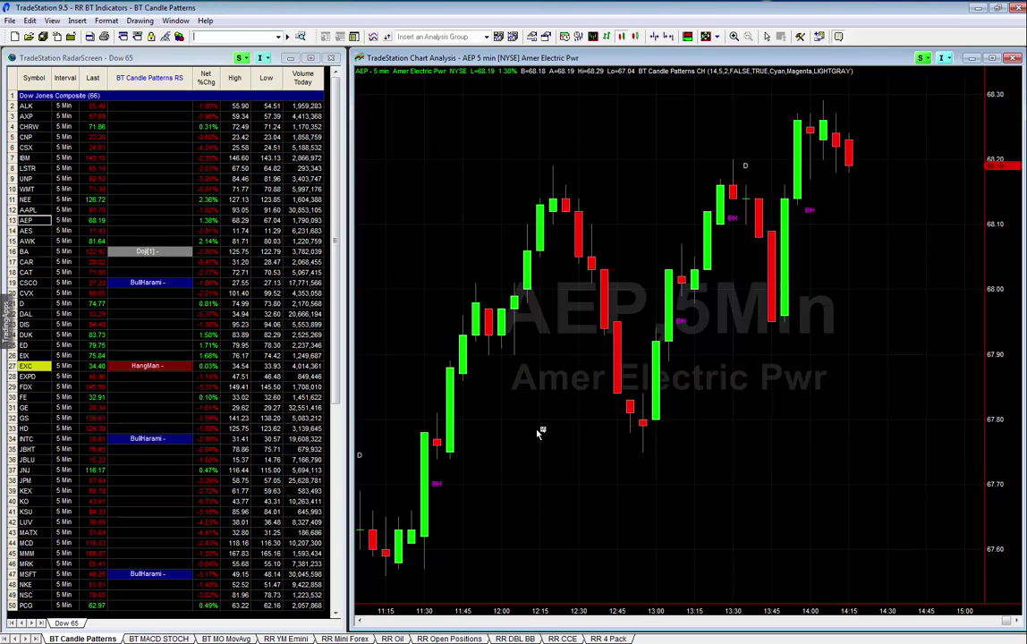
left_click(475, 430)
key("Escape")
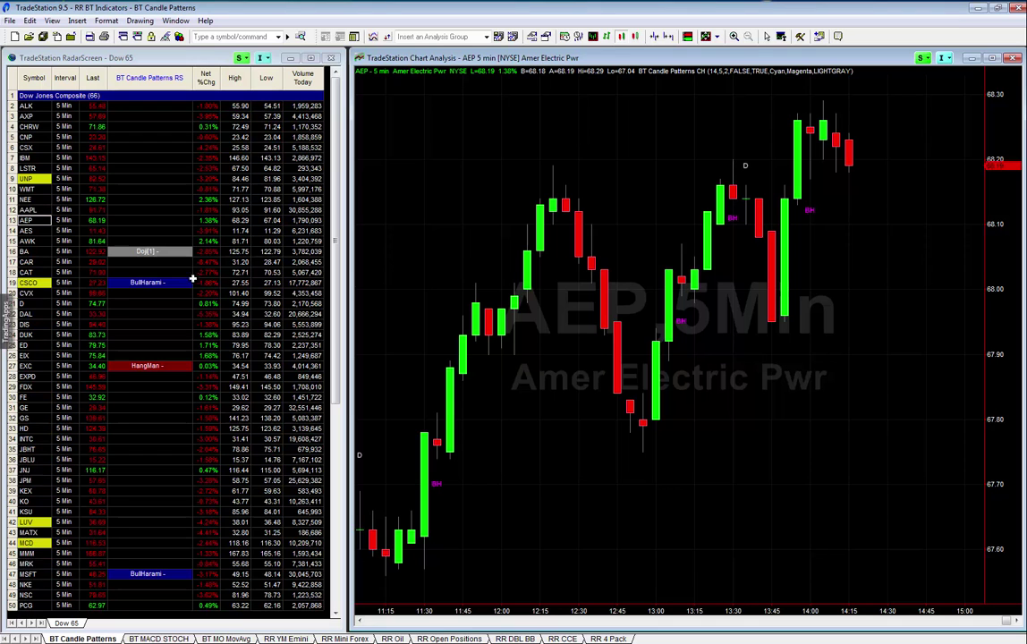
Show DAL in the linked chart and read the analysis commentary for its 12:10 HM bar
left_click(26, 314)
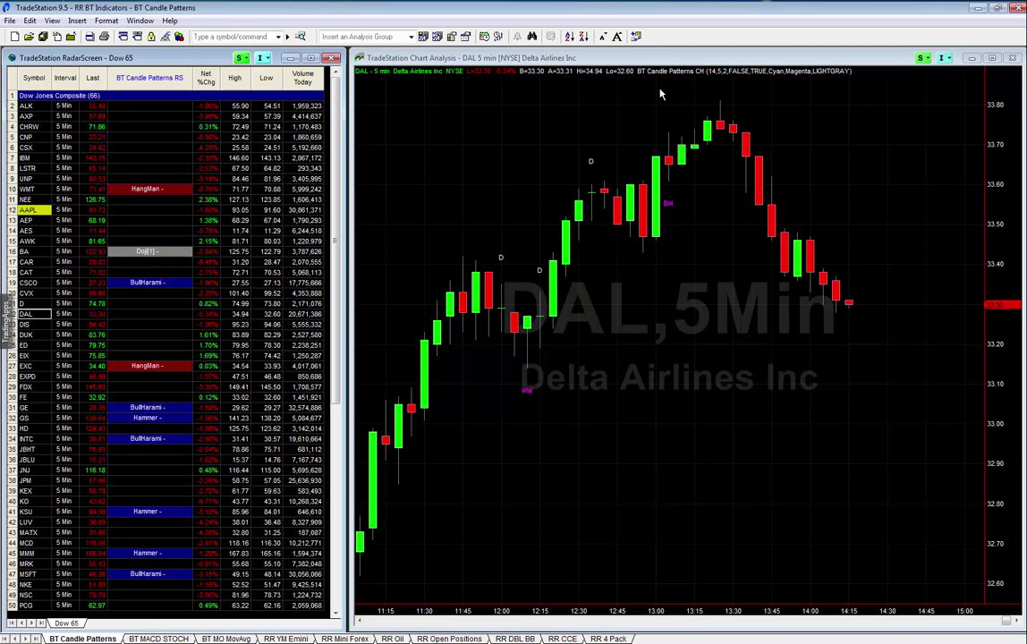
left_click(614, 113)
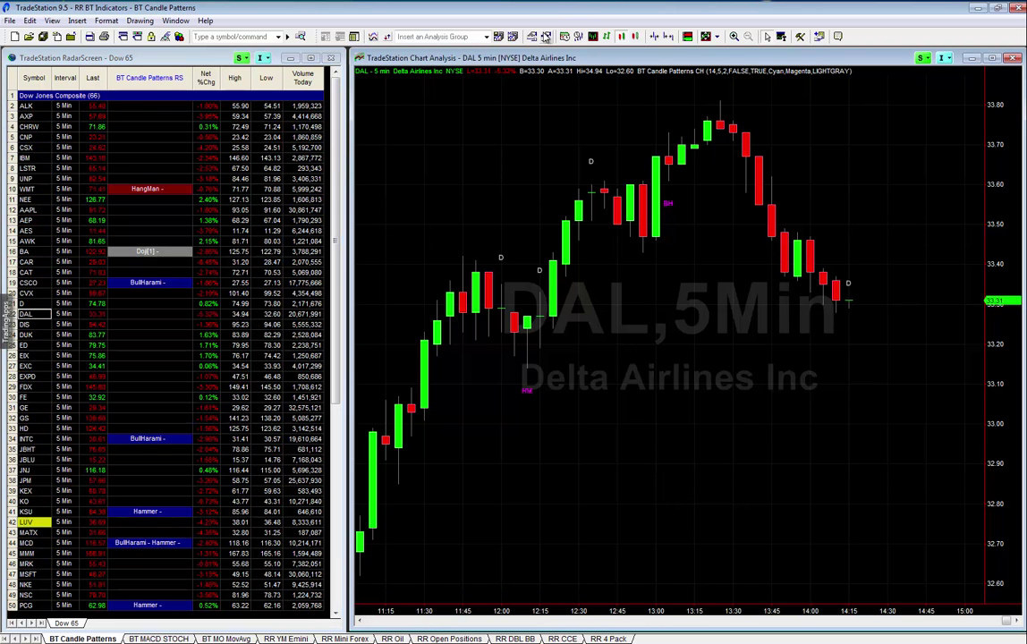
left_click(839, 37)
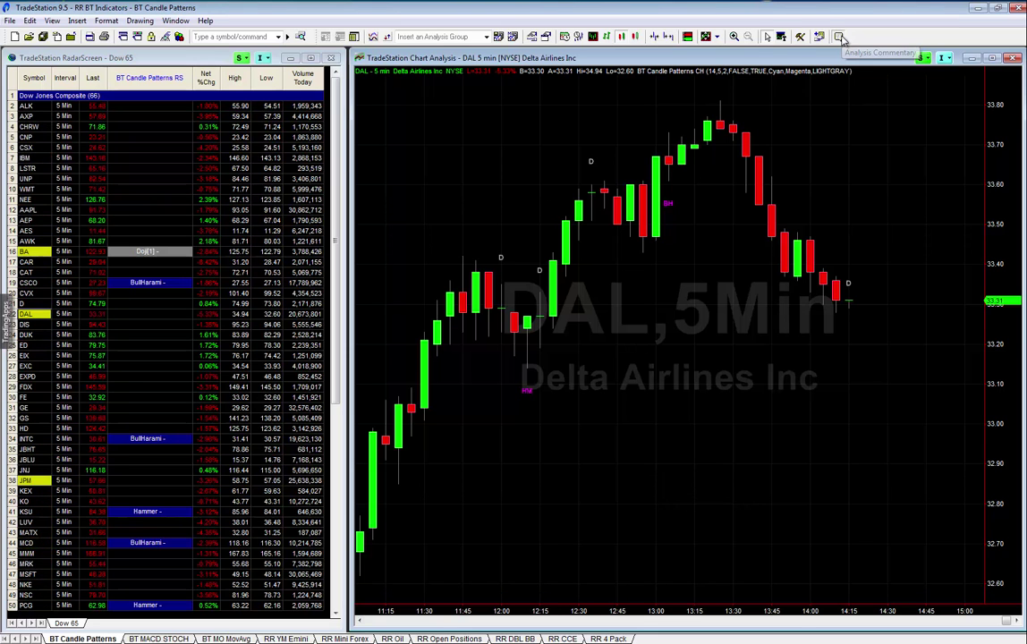
left_click(528, 394)
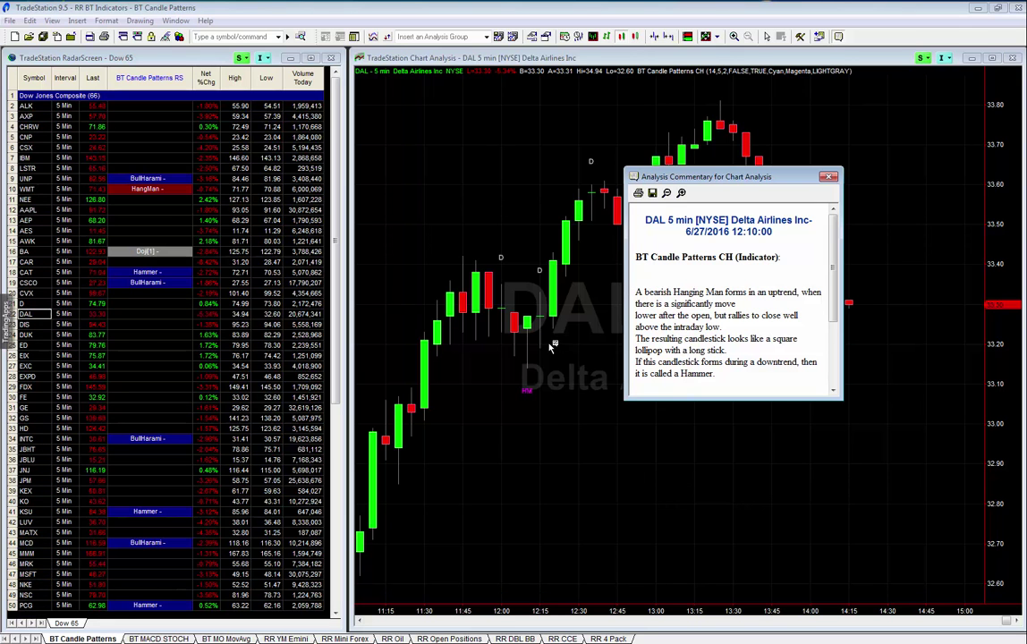
key("Escape")
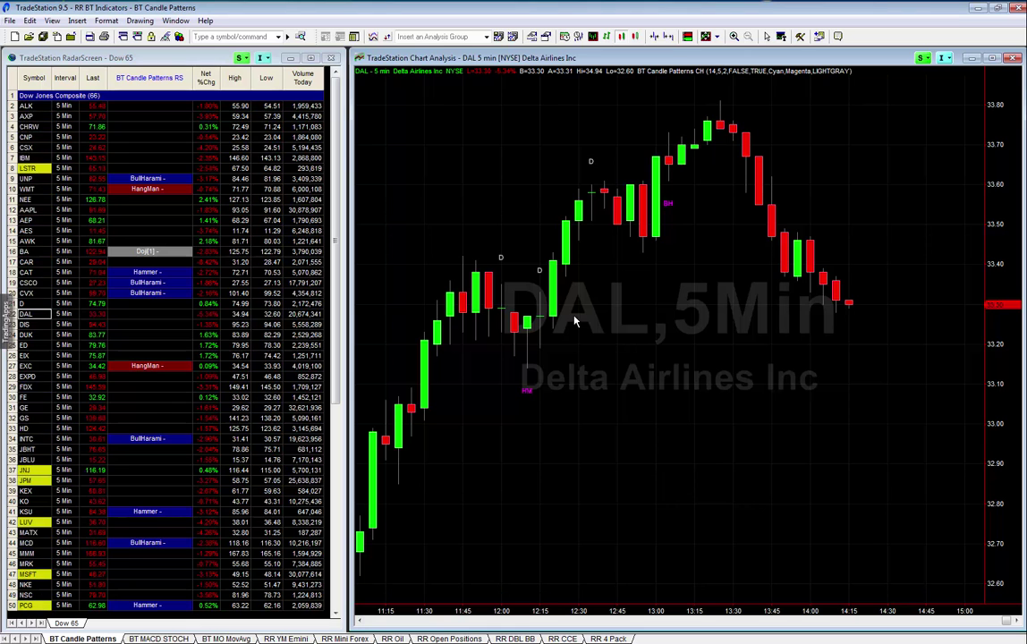
Sort the RadarScreen by the BT Candle Patterns RS column, reversing the order until it ends up descending
left_click(145, 78)
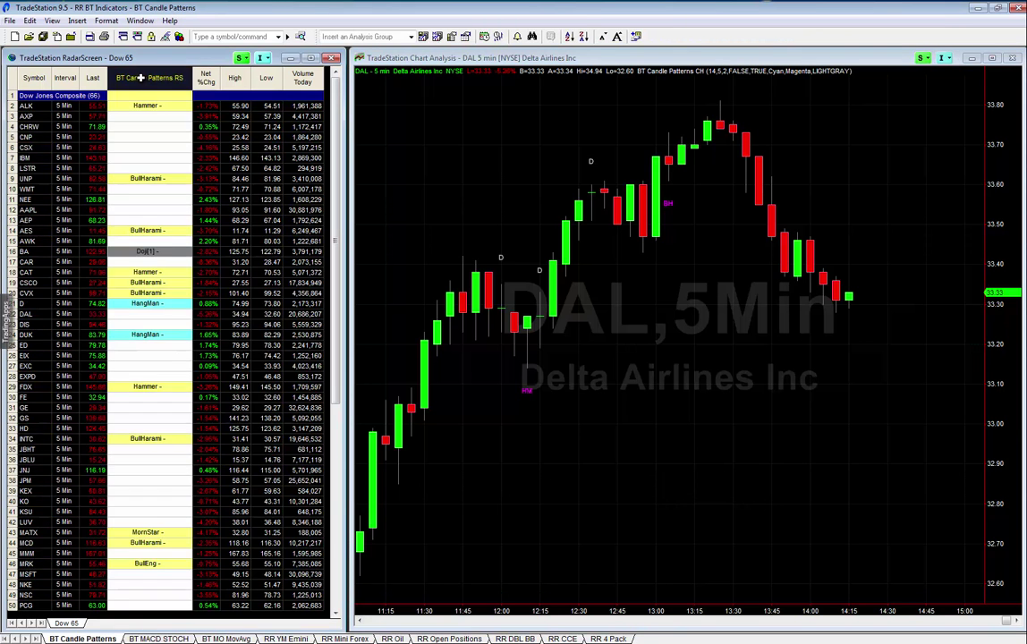
left_click(140, 78)
left_click(134, 337)
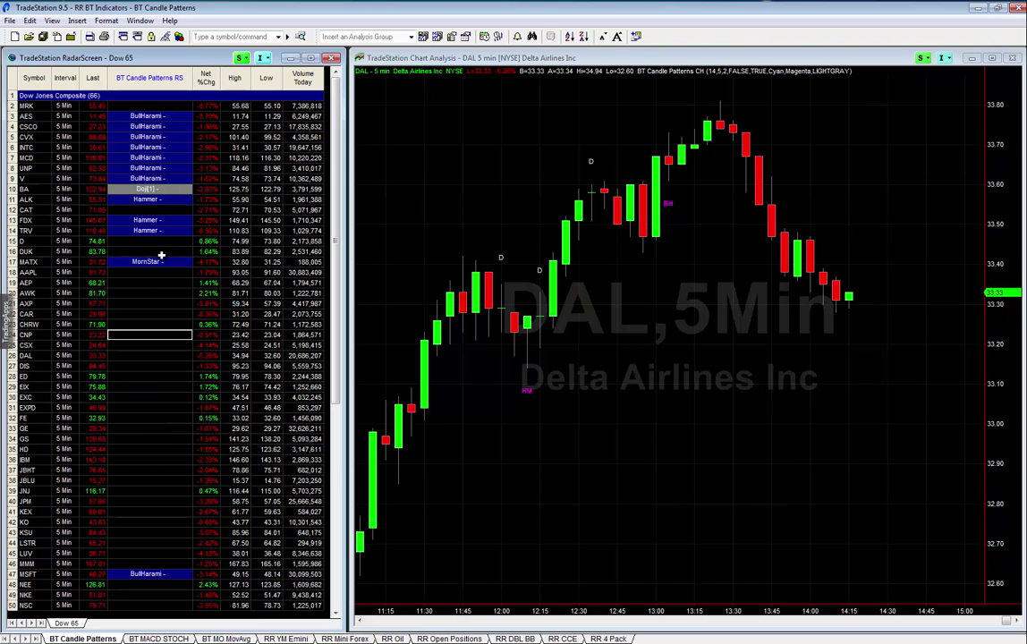
left_click(143, 79)
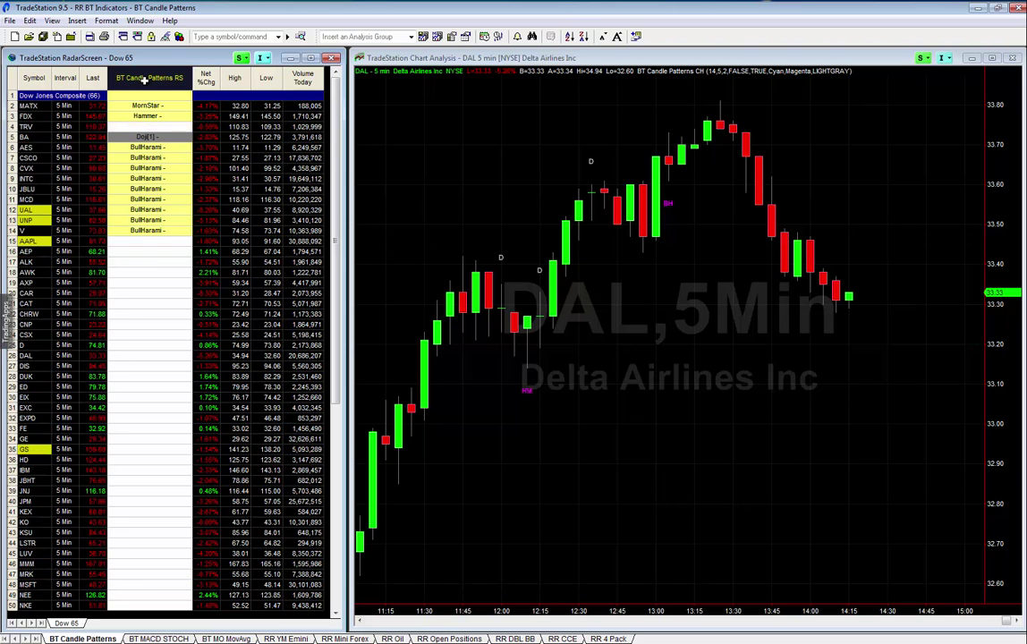
left_click(143, 79)
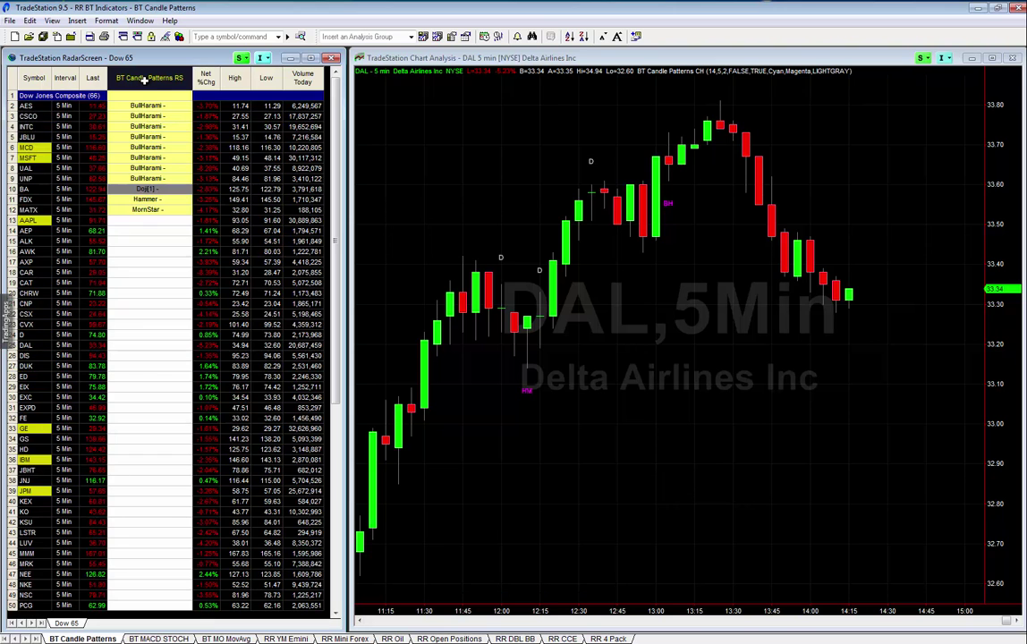
left_click(143, 78)
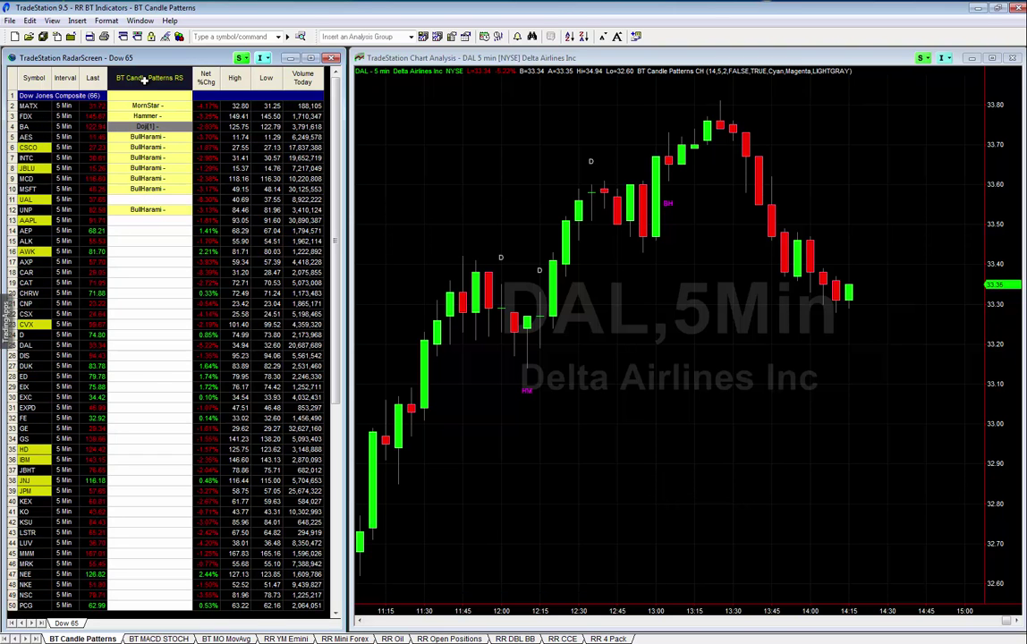
left_click(156, 337)
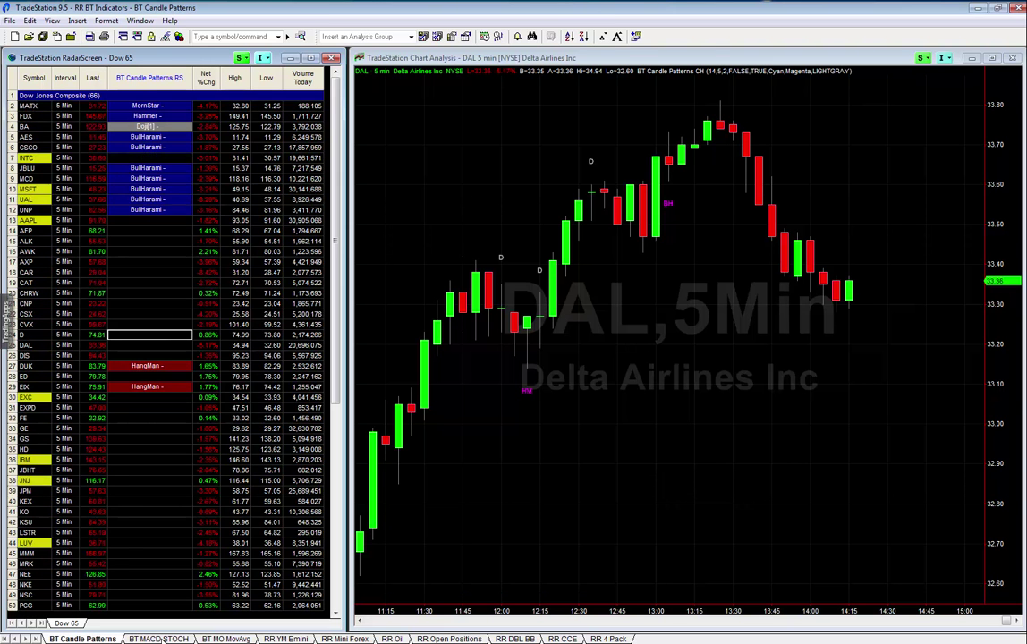
Switch to the BT MACD STOCH workspace
left_click(158, 639)
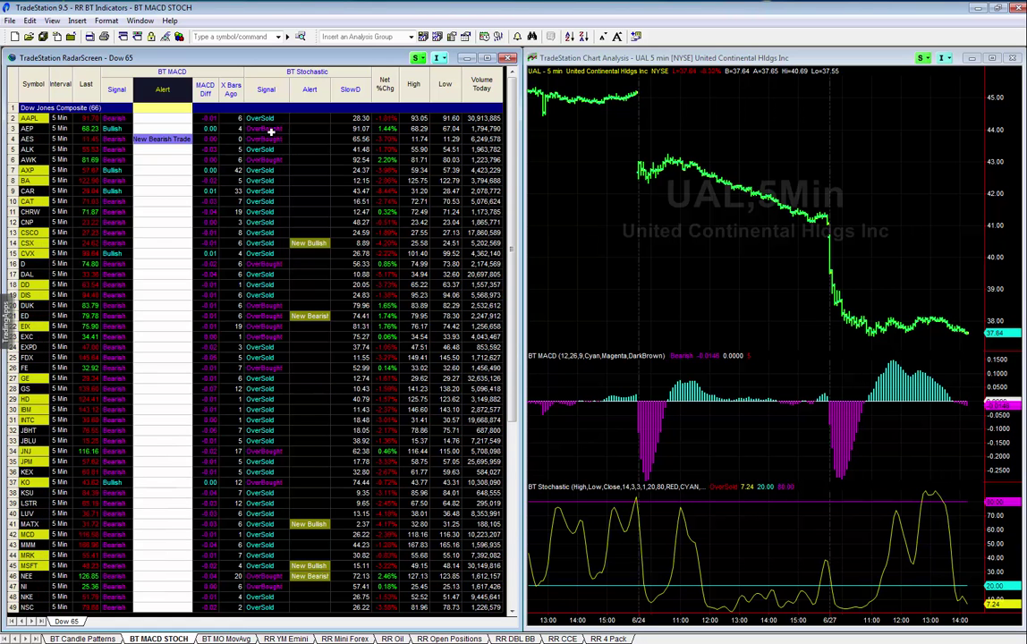
left_click(295, 192)
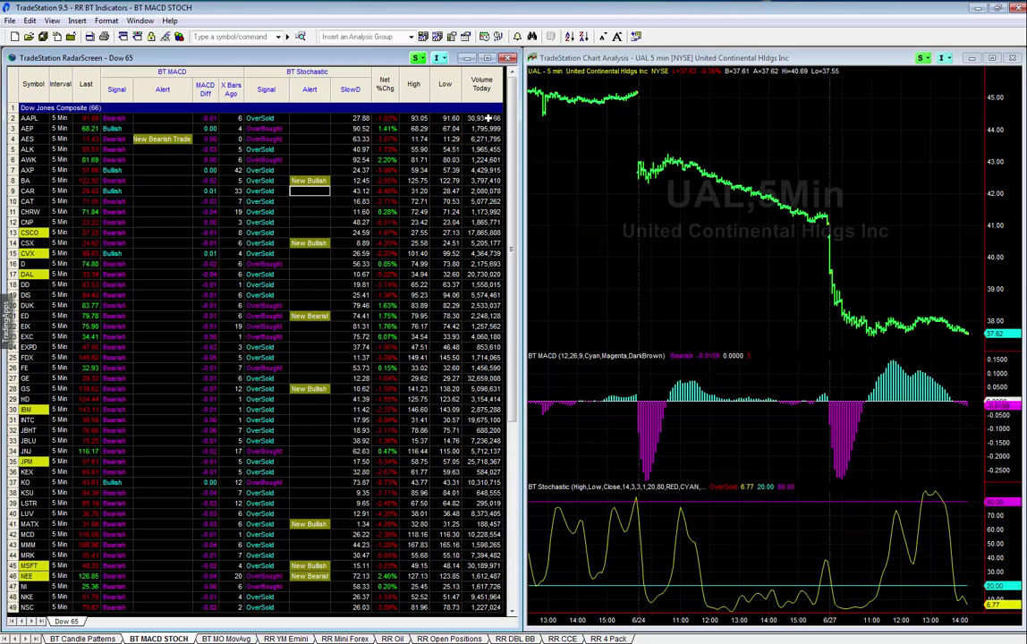
Remove the High and Low columns from the RadarScreen and narrow its window to fit, giving the chart more width
right_click(452, 90)
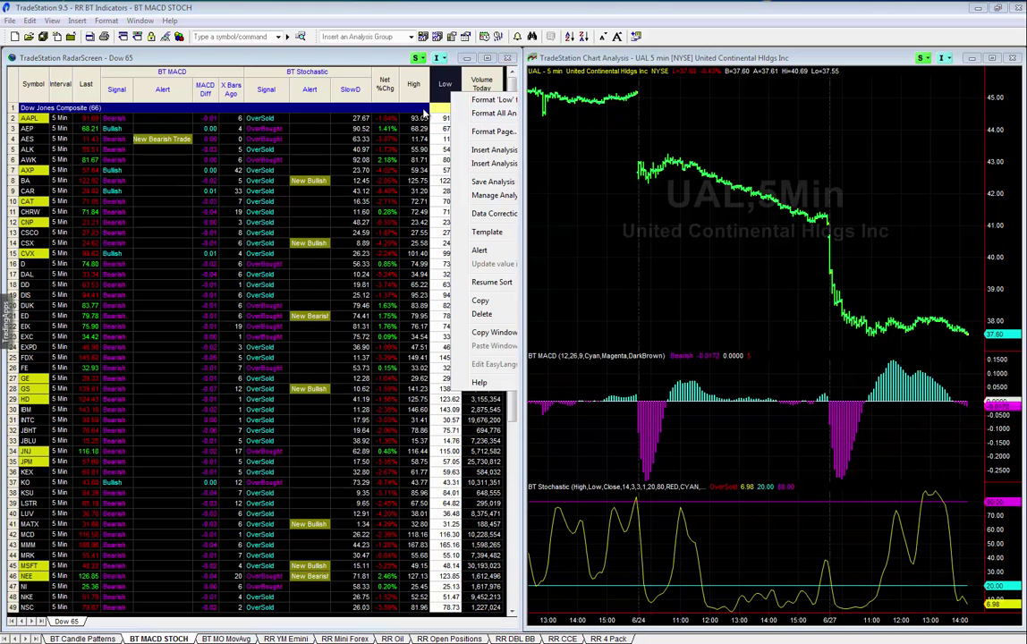
left_click(579, 116)
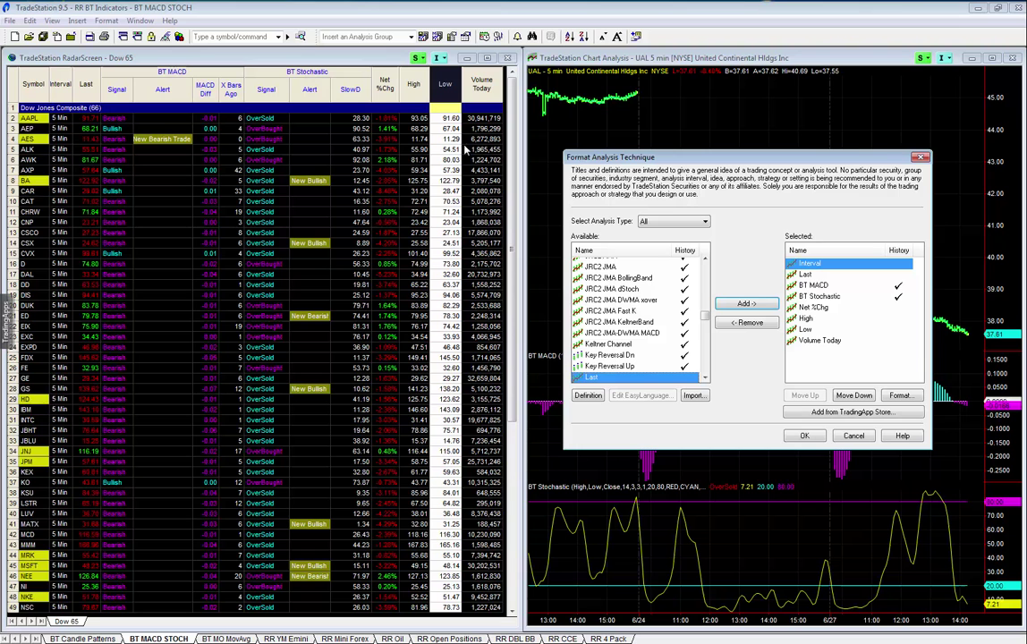
left_click(807, 318)
left_click(773, 324)
left_click(804, 436)
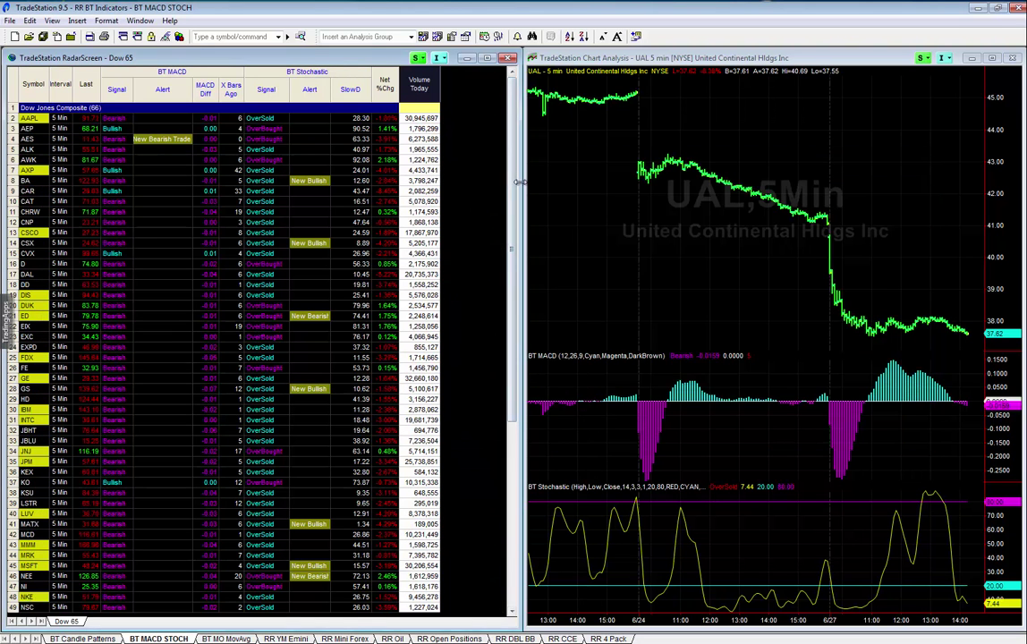
left_click_drag(519, 181, 451, 174)
left_click_drag(523, 195, 464, 204)
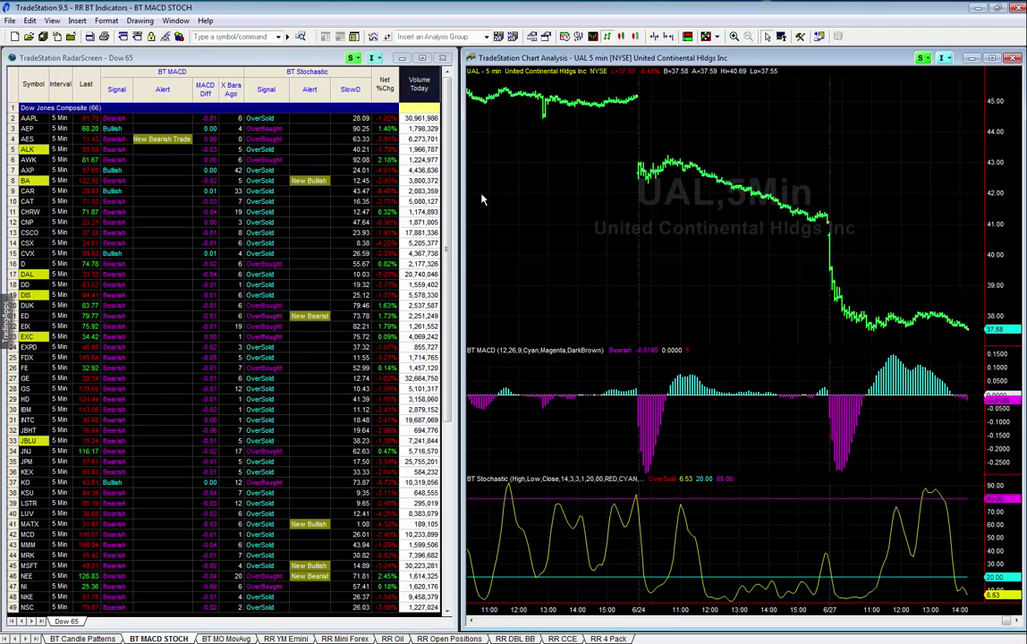
right_click(426, 86)
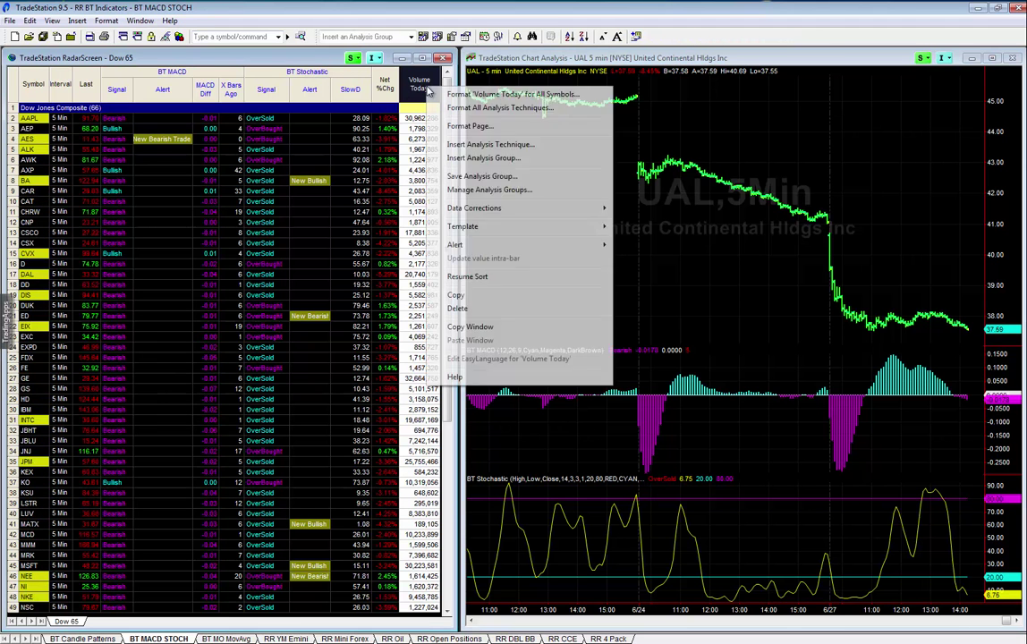
left_click(461, 109)
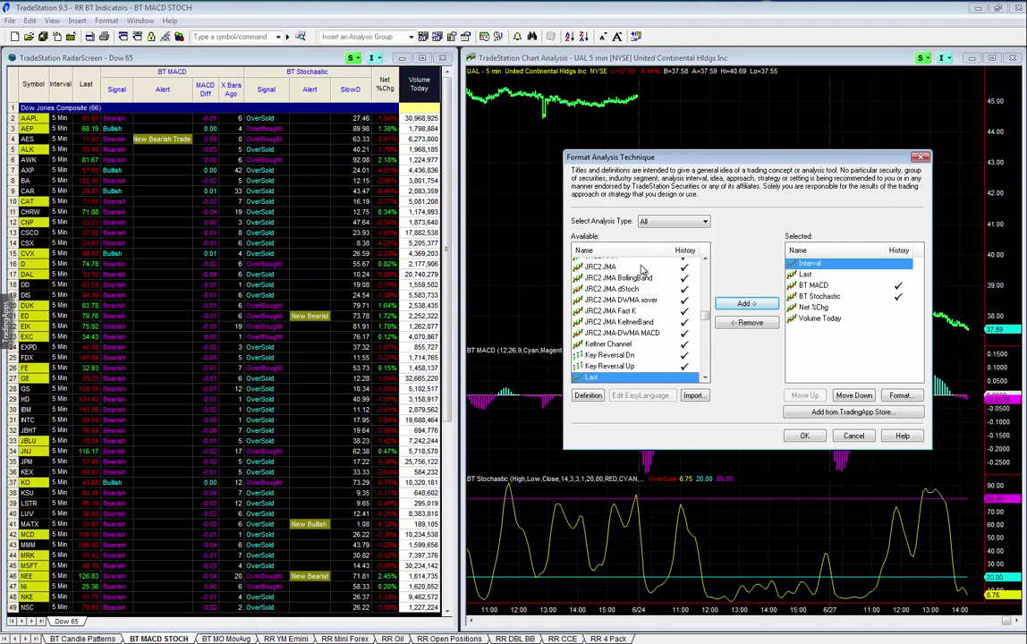
left_click(704, 361)
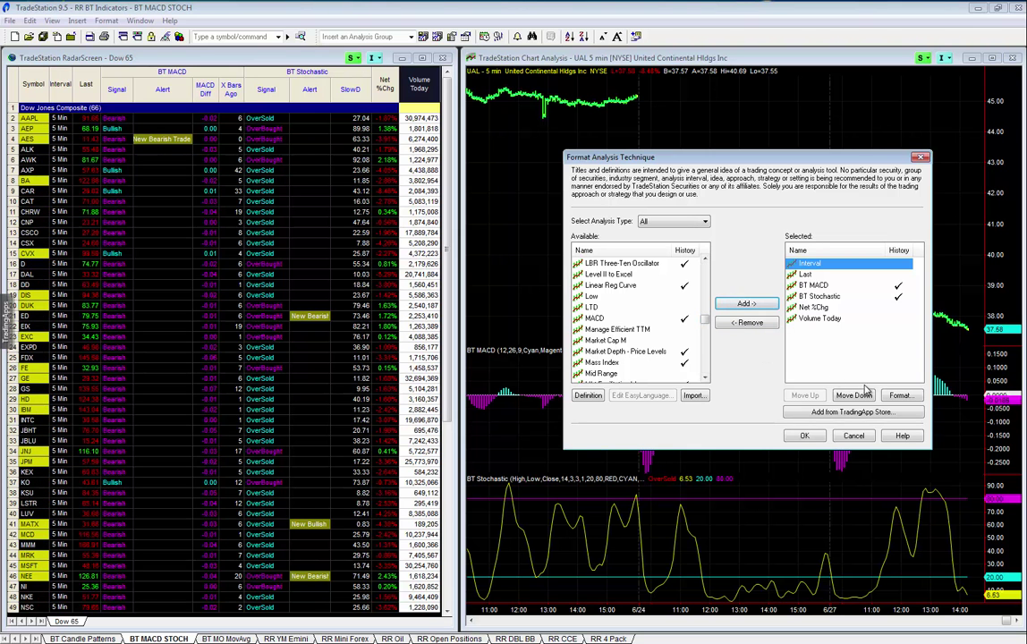
left_click(855, 437)
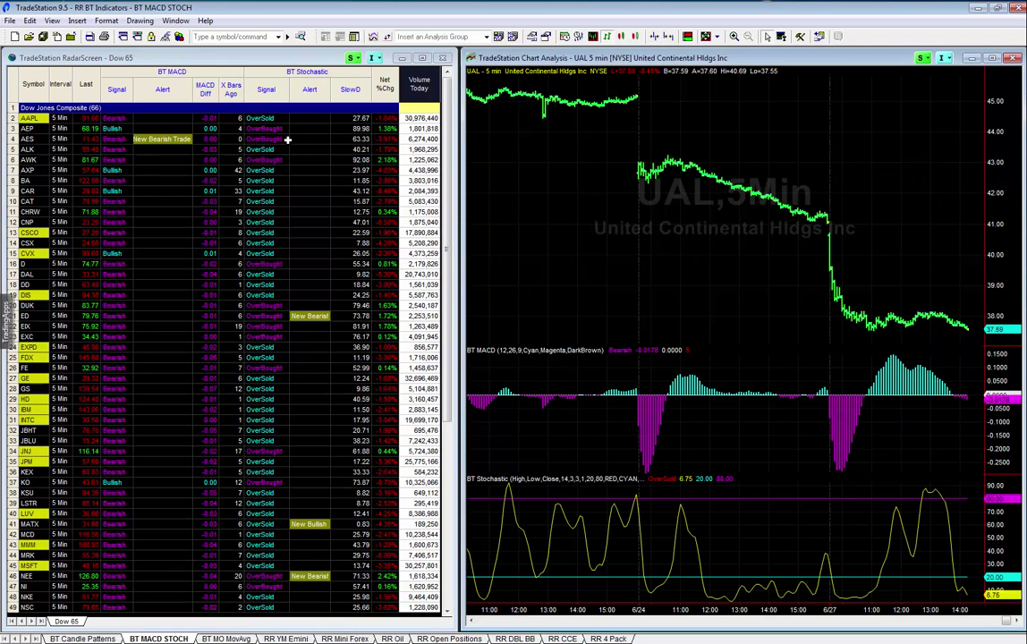
Sort the RadarScreen by the BT MACD Alert column, show AES in the linked chart, and refresh the same sort
left_click(306, 142)
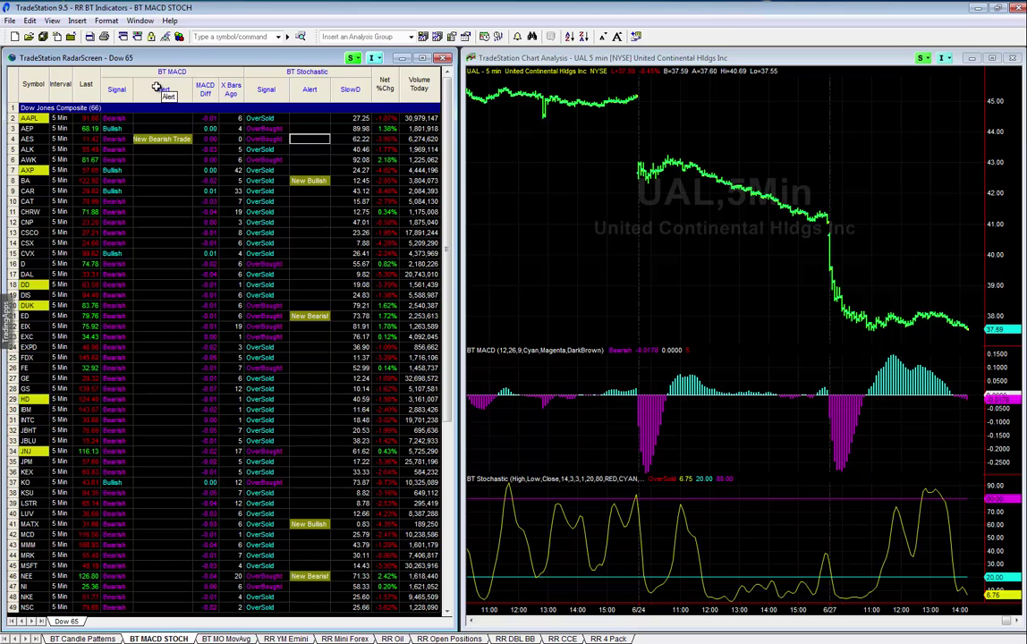
left_click(155, 86)
left_click(156, 87)
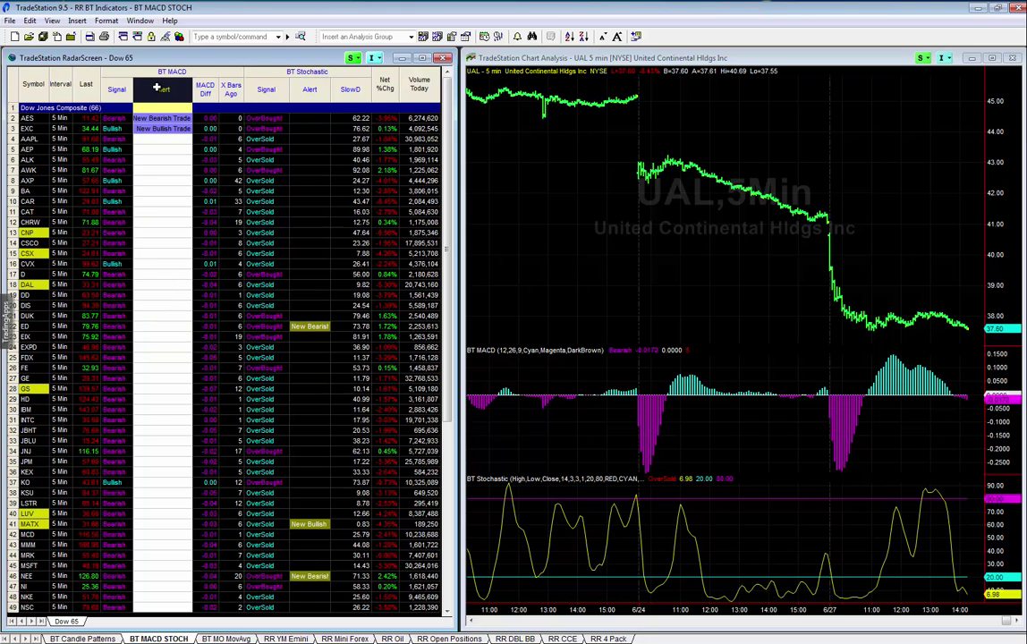
left_click(179, 143)
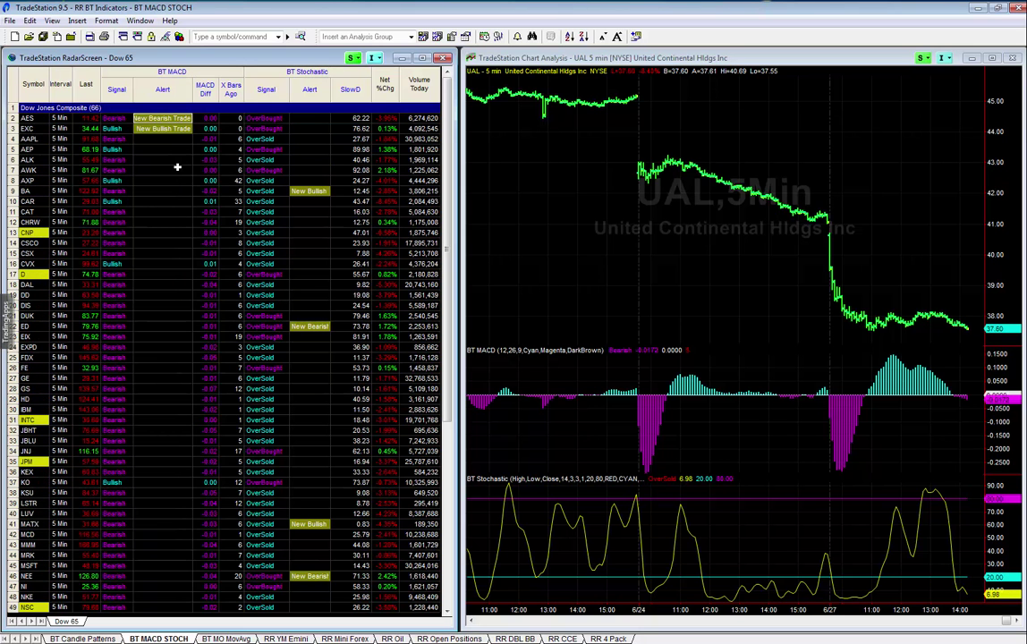
left_click(27, 118)
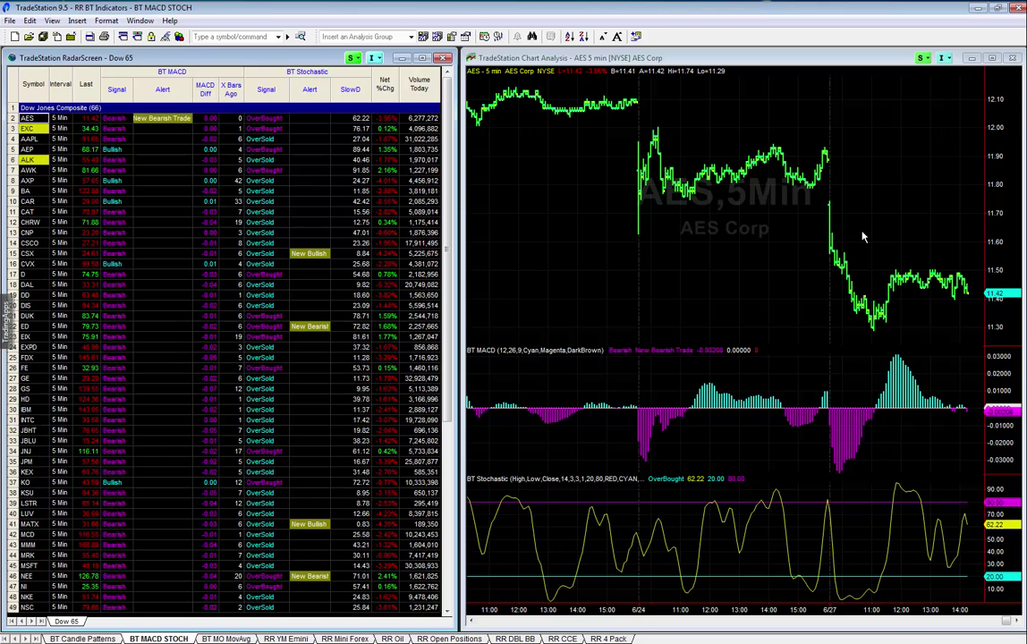
left_click(158, 92)
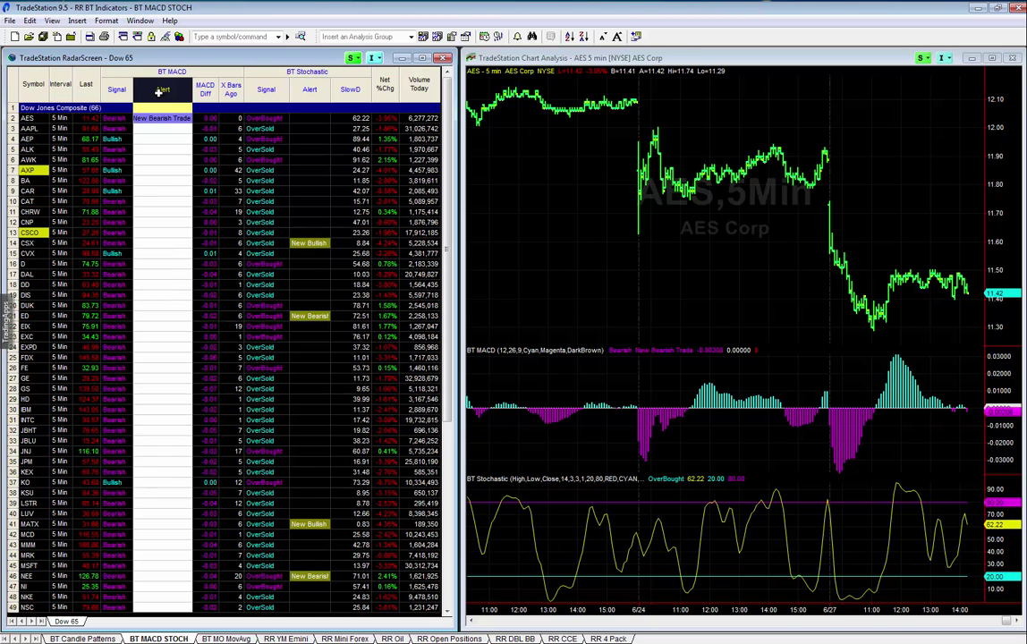
left_click(163, 129)
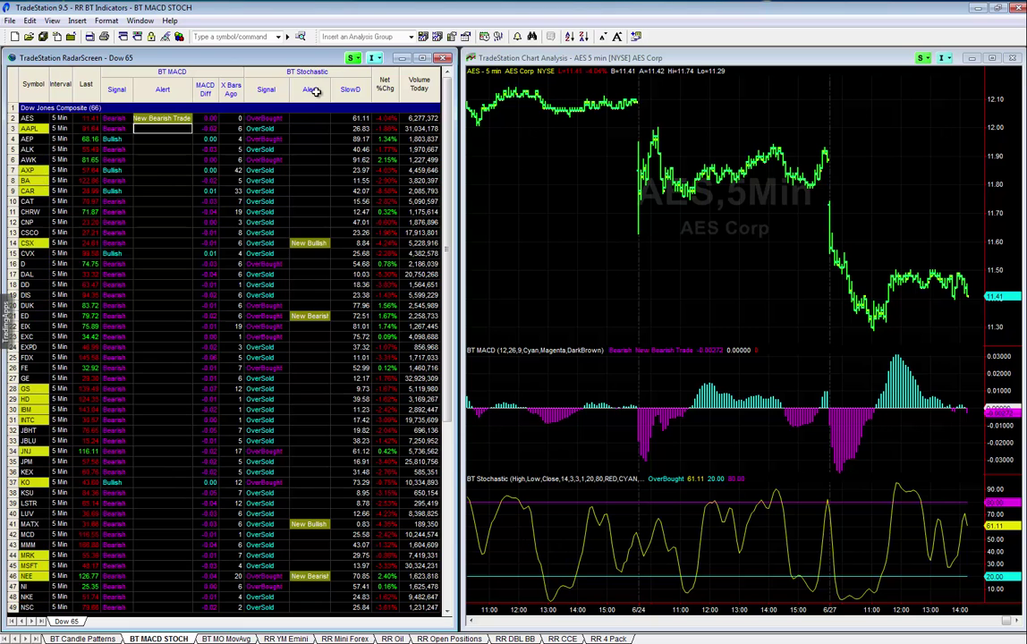
Sort the RadarScreen by the BT Stochastic Alert column and show ED, AAPL and MATX in turn in the linked chart
left_click(310, 89)
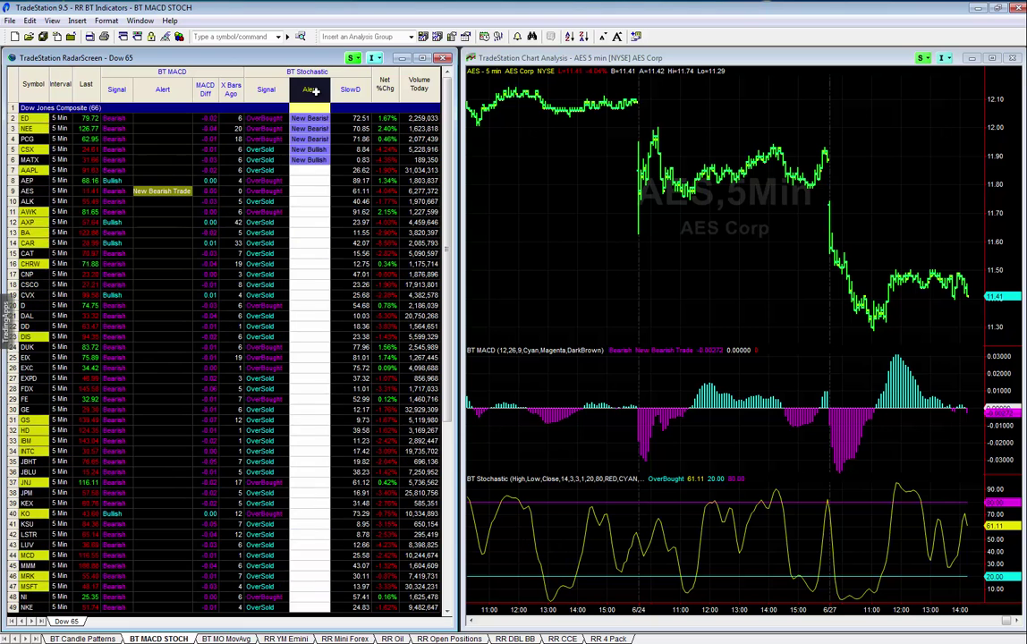
left_click(38, 117)
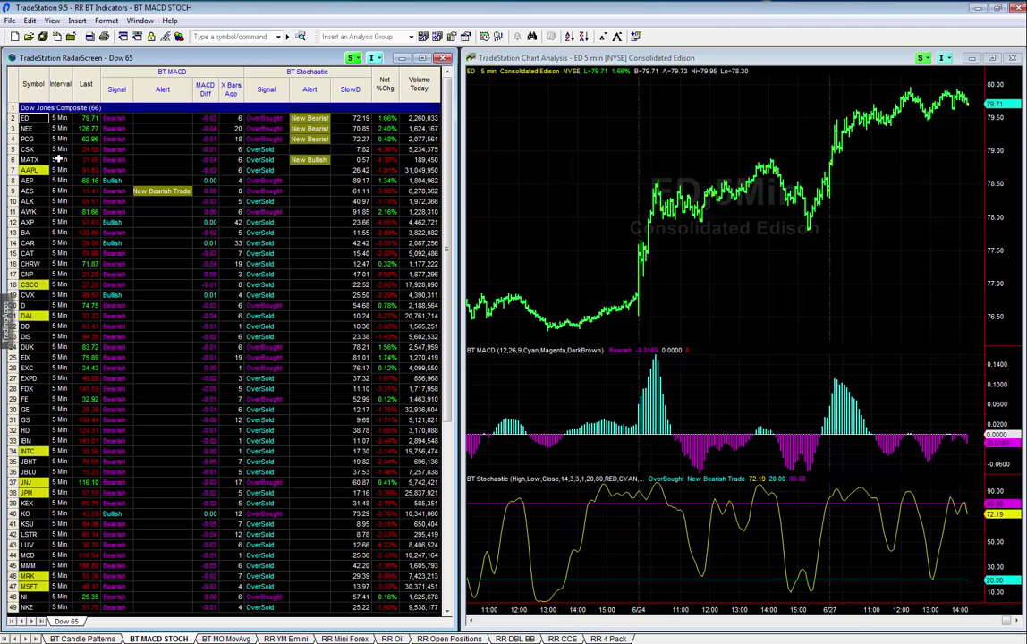
left_click(27, 169)
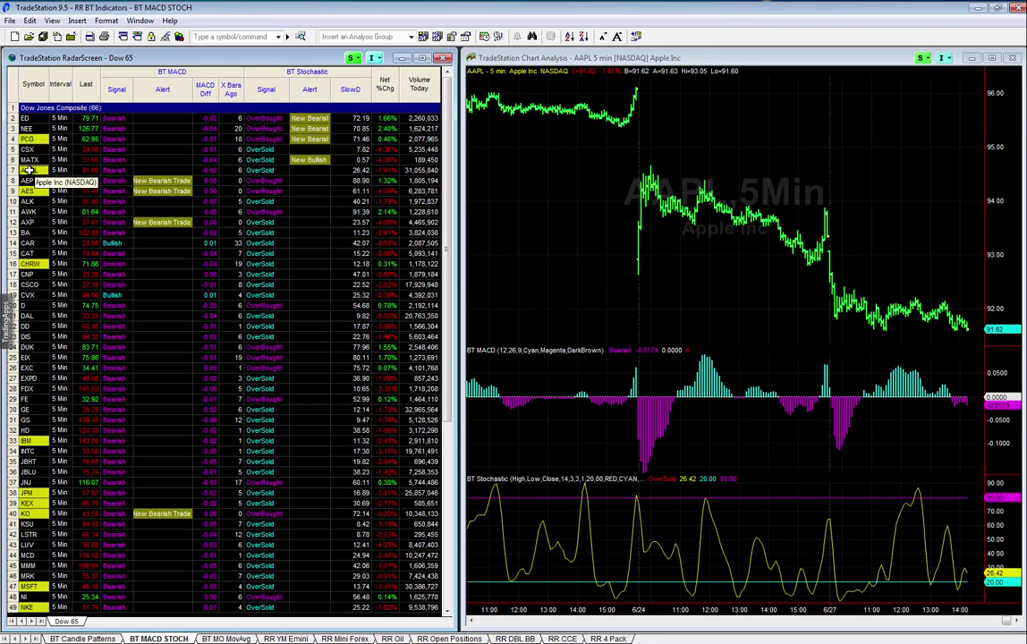
left_click(26, 159)
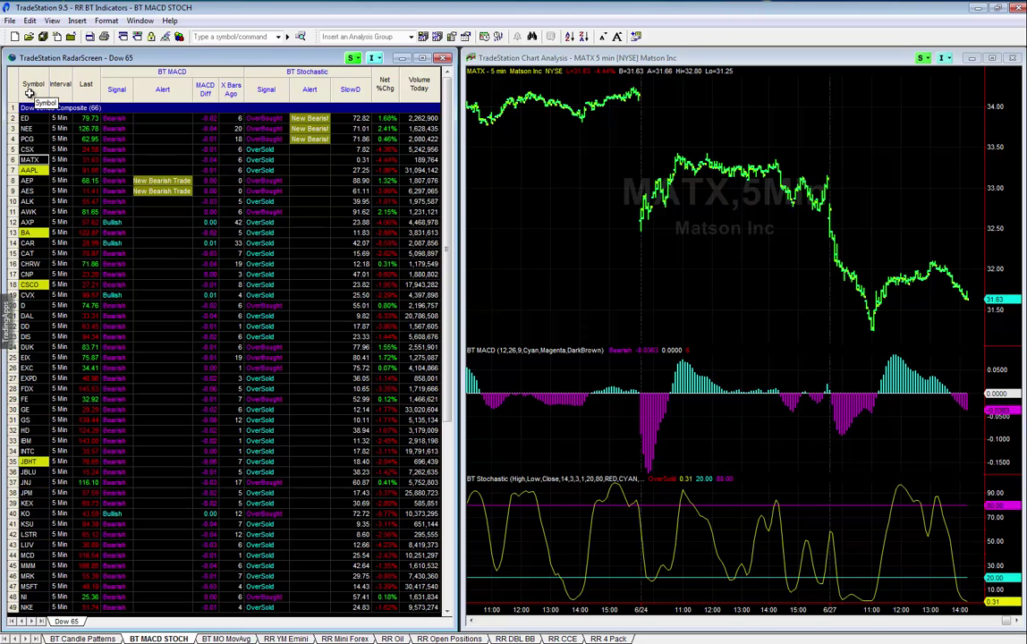
Set the interval of all RadarScreen symbols to 1 minute
right_click(38, 96)
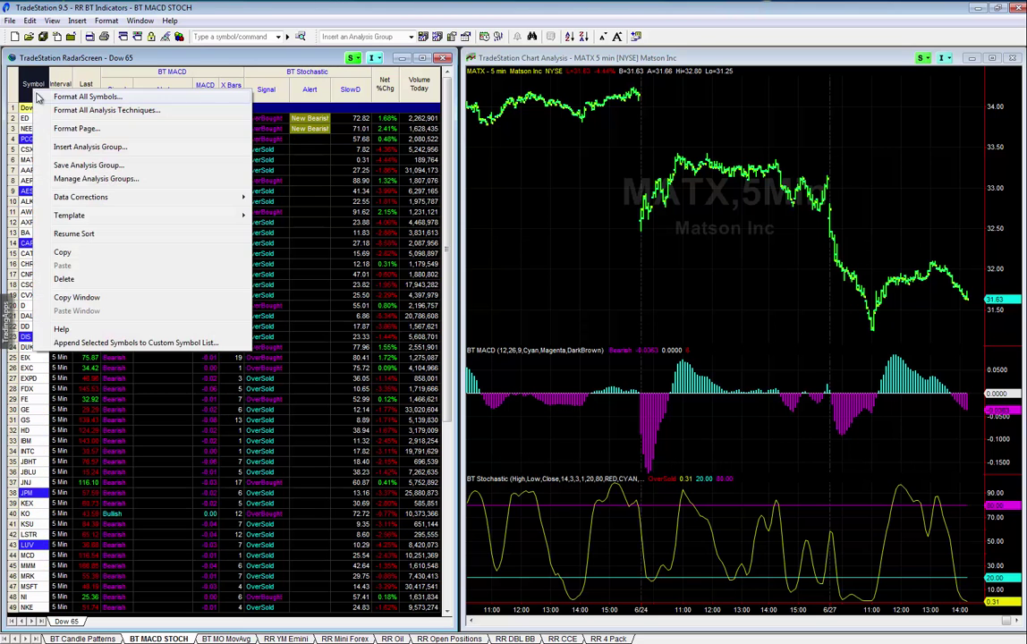
left_click(12, 76)
right_click(36, 92)
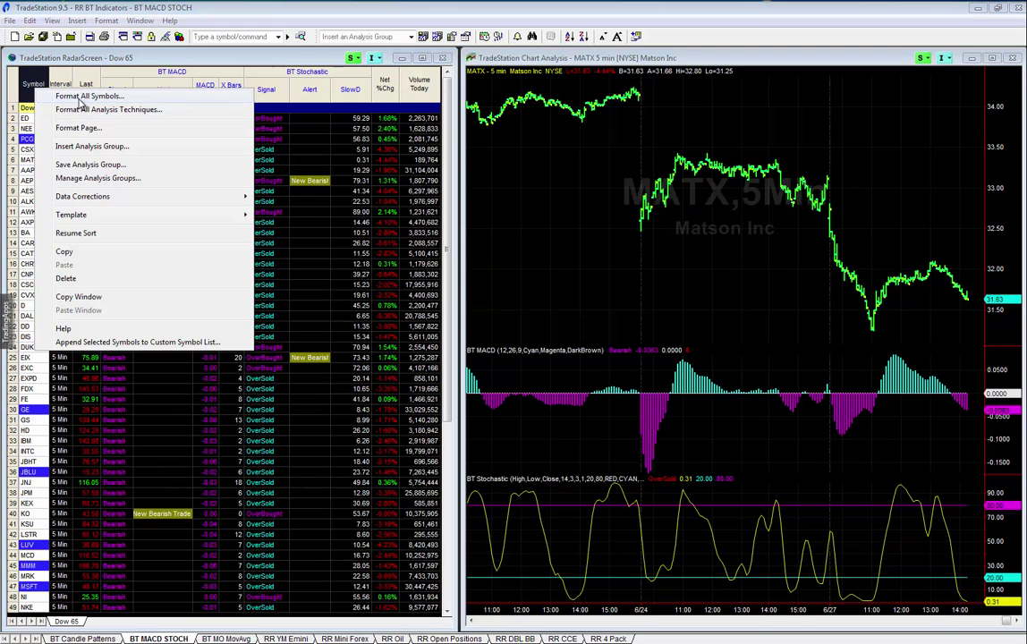
left_click(82, 97)
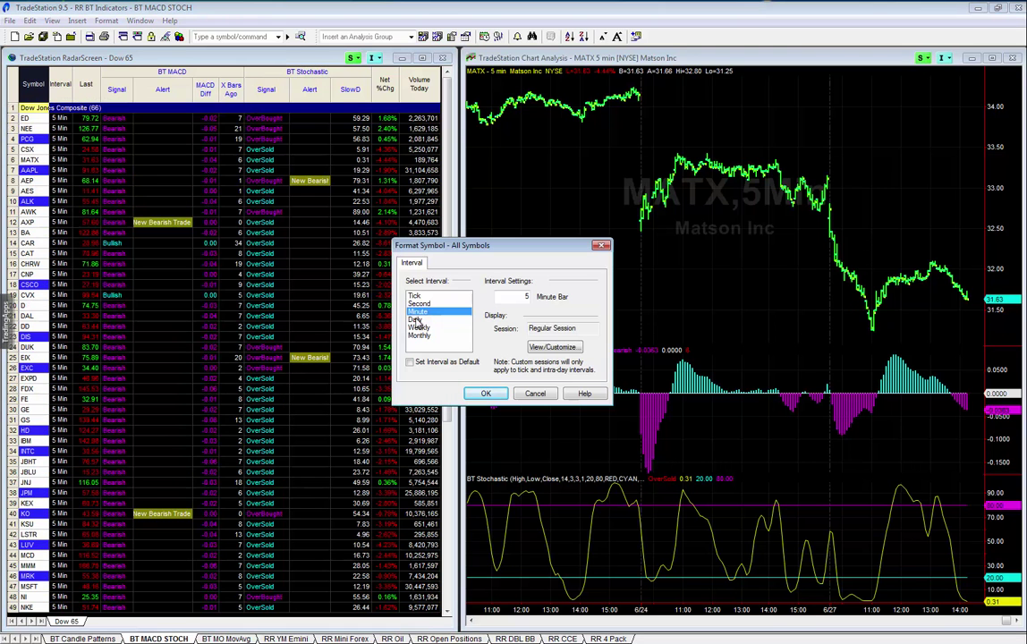
double_click(521, 297)
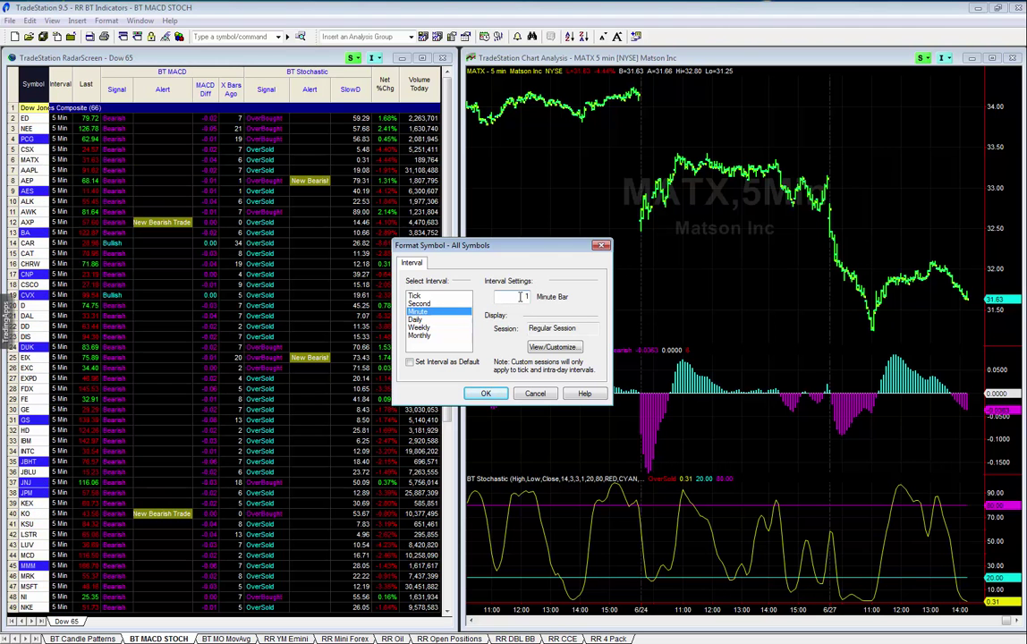
left_click(485, 394)
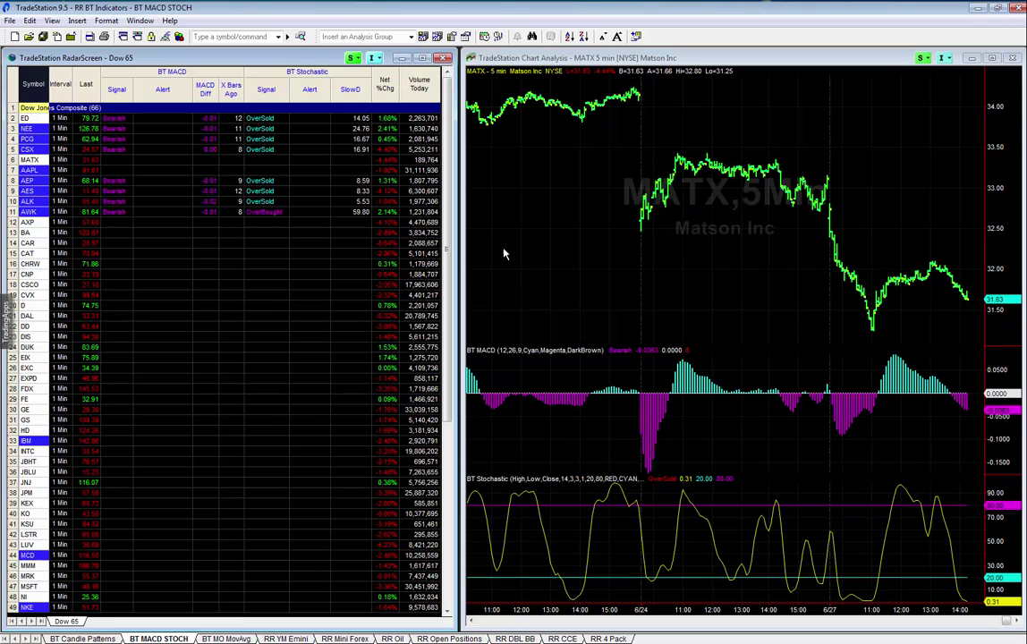
right_click(598, 143)
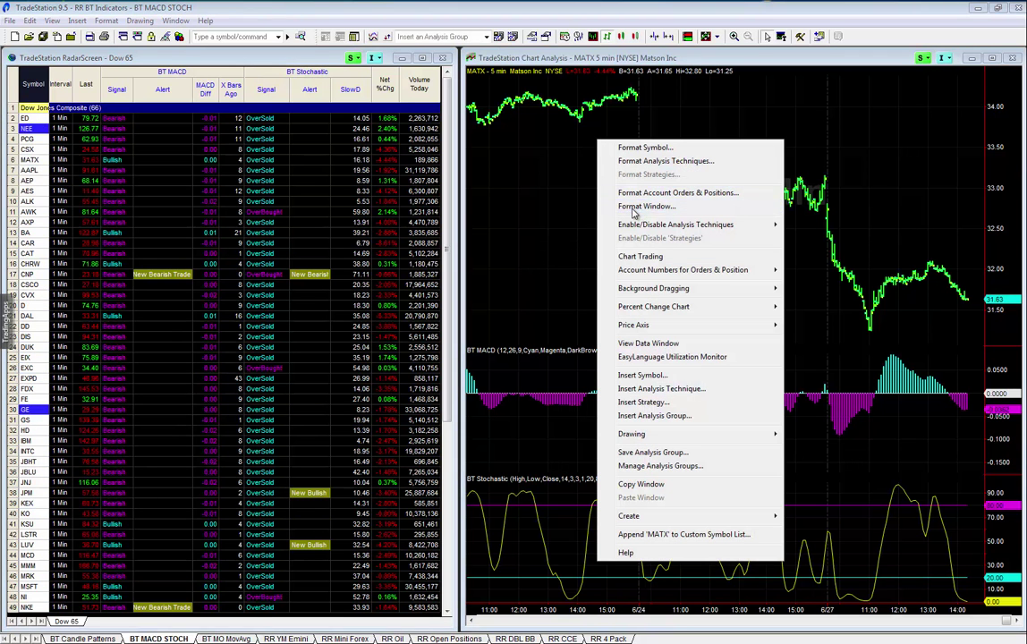
left_click(634, 209)
left_click(350, 129)
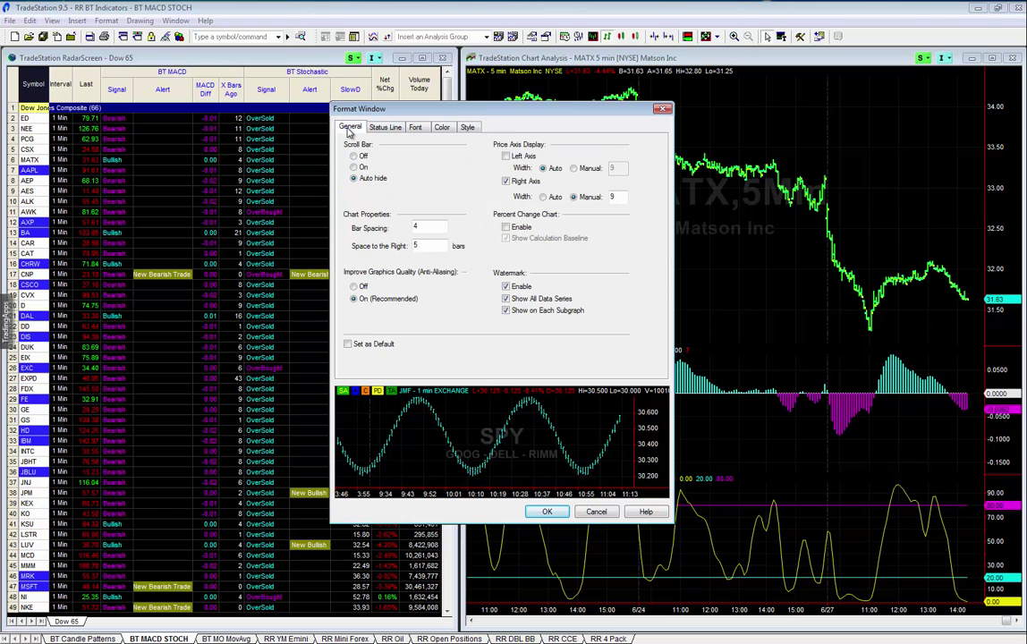
left_click(380, 130)
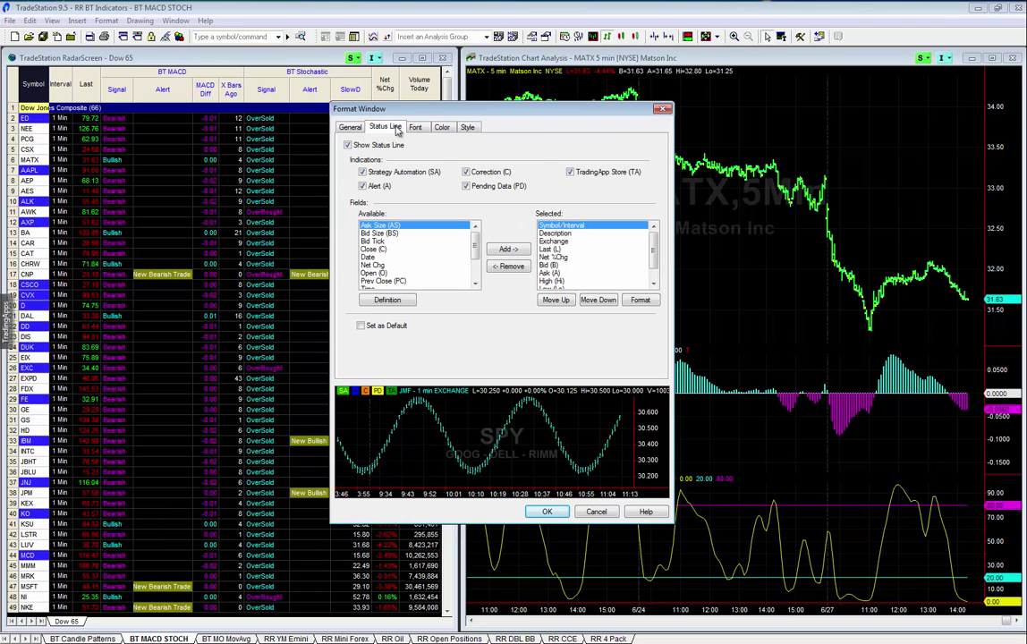
left_click(415, 127)
left_click(663, 109)
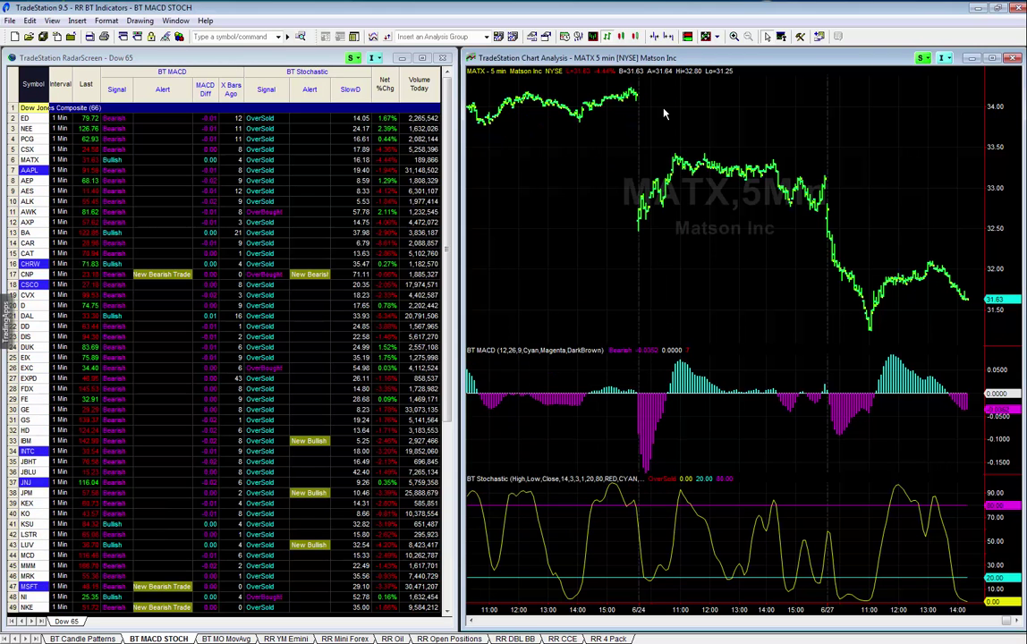
right_click(702, 108)
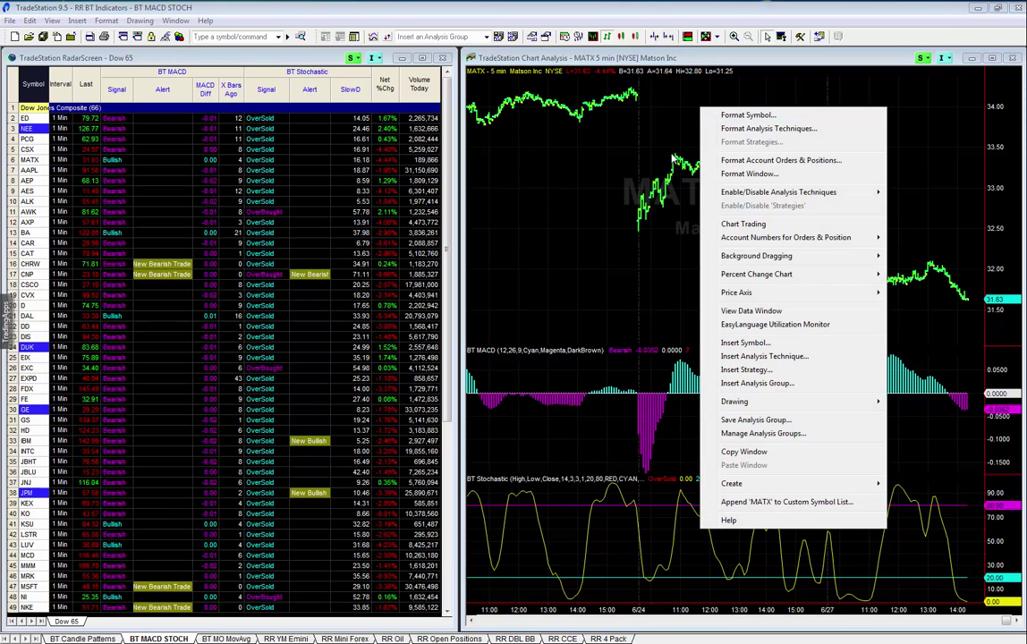
left_click(759, 119)
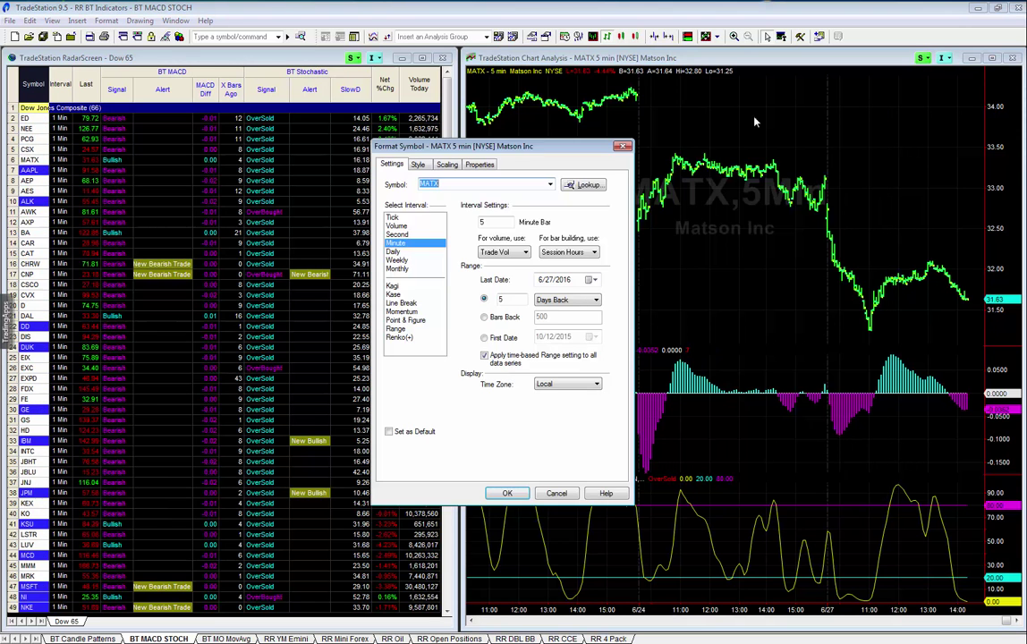
double_click(497, 221)
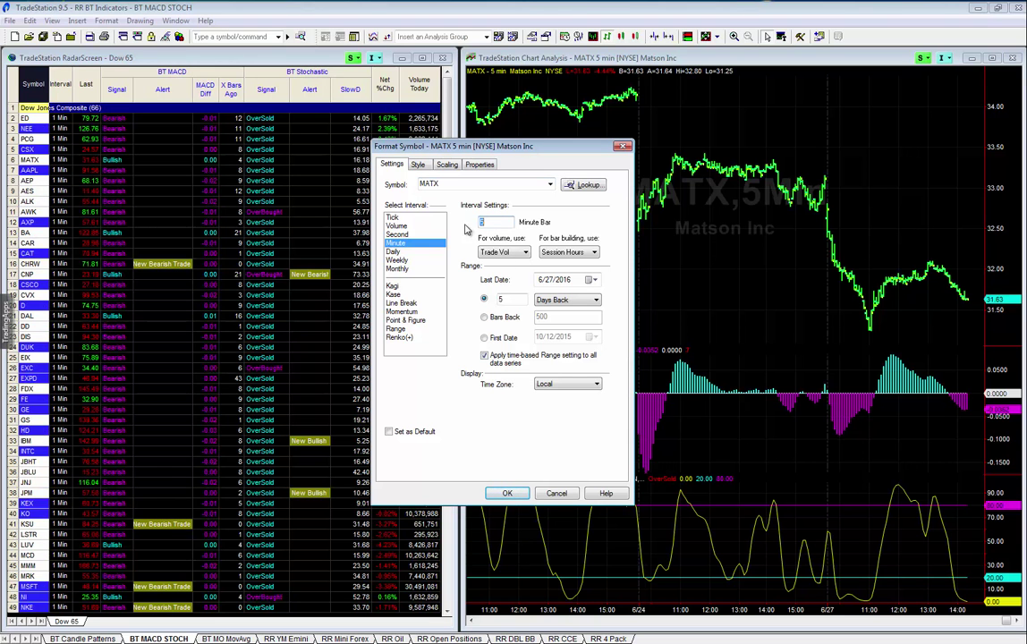
left_click(556, 494)
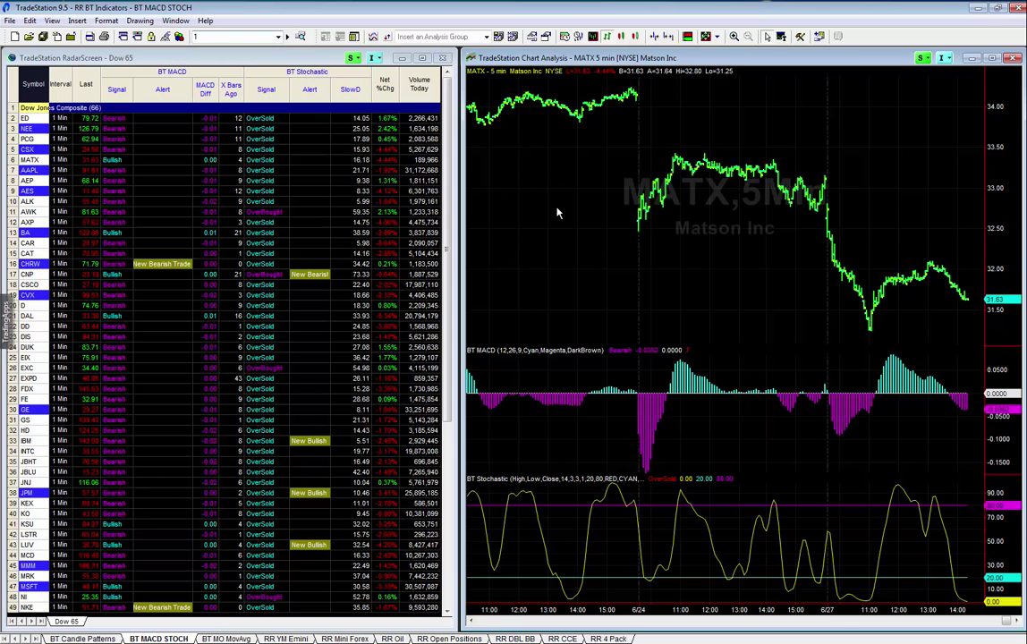
Switch the MATX chart to a 1-minute interval and return it to 5 minutes
key("Return")
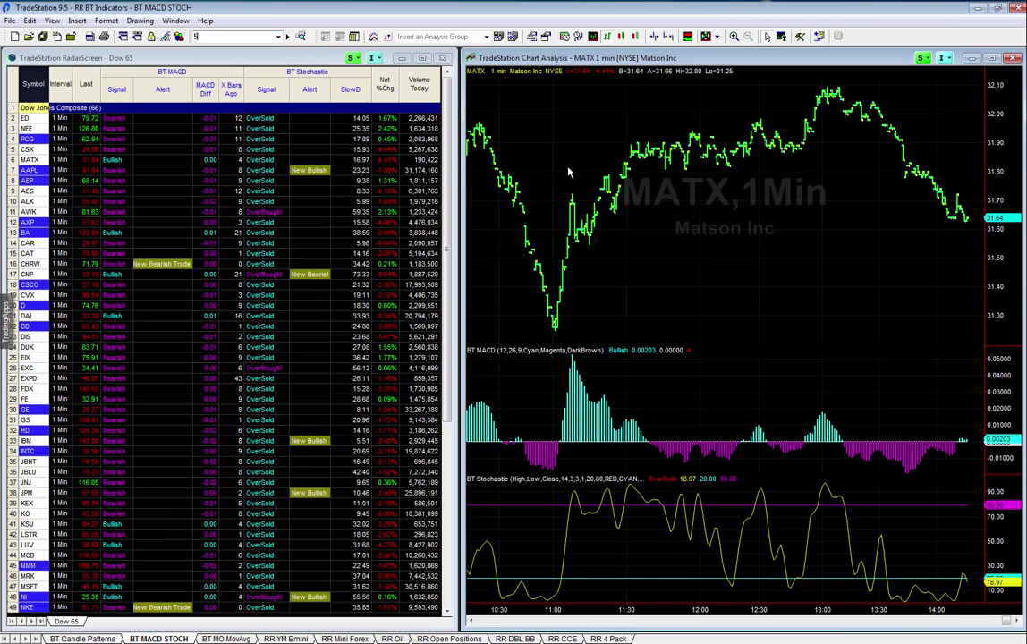
type("5")
key("Return")
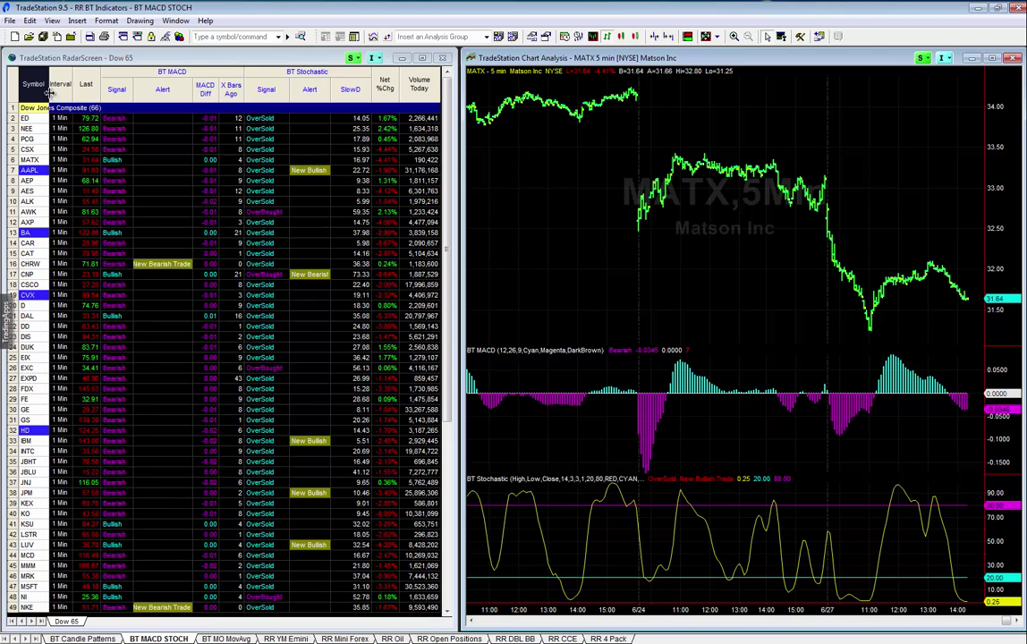
Set the interval of all RadarScreen symbols to 5 minutes
right_click(42, 93)
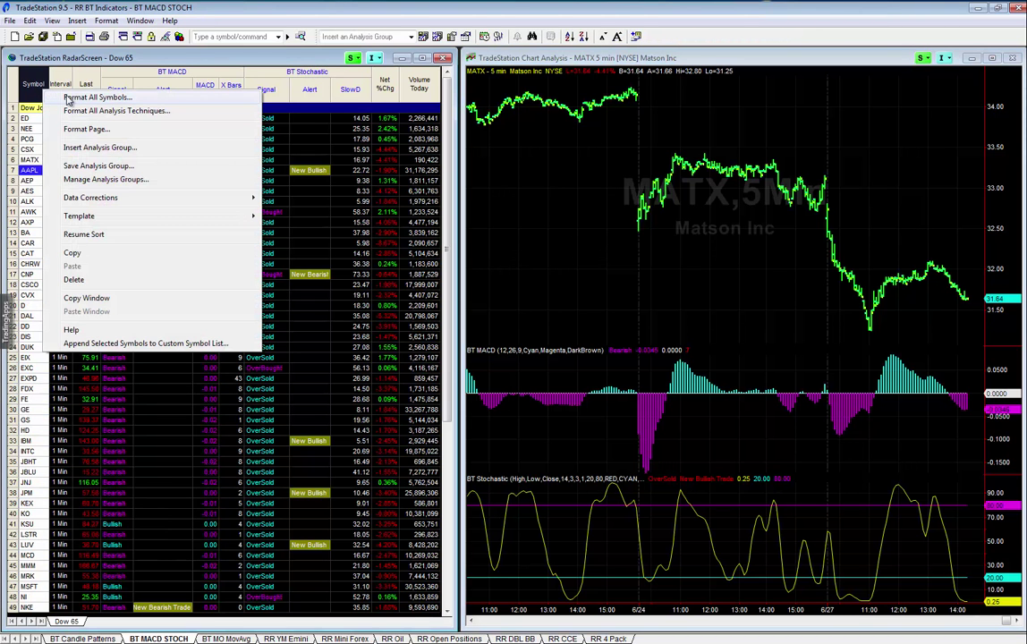
left_click(61, 98)
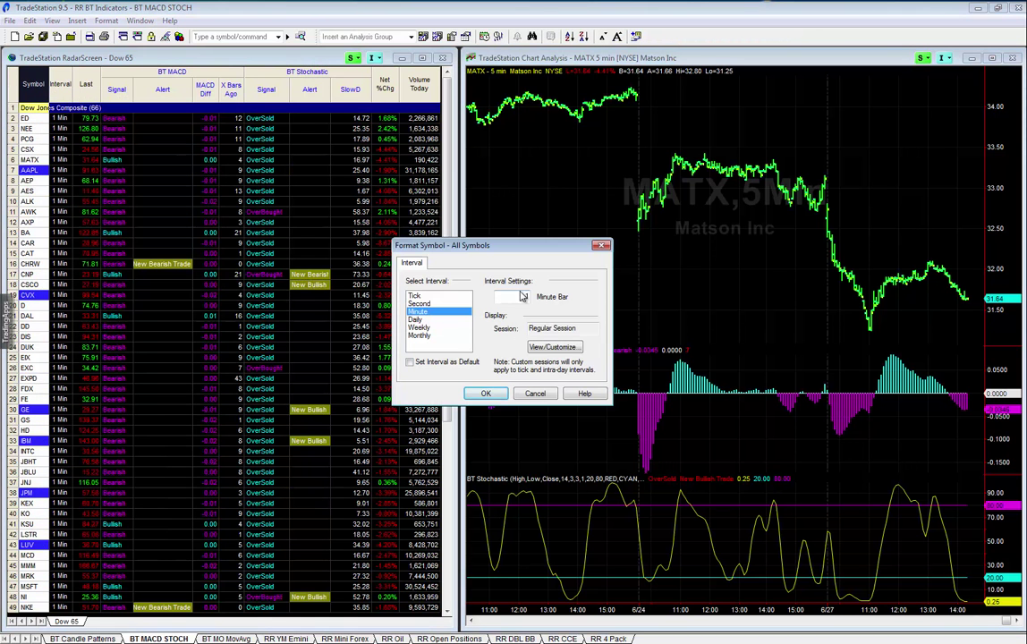
double_click(517, 296)
type("5")
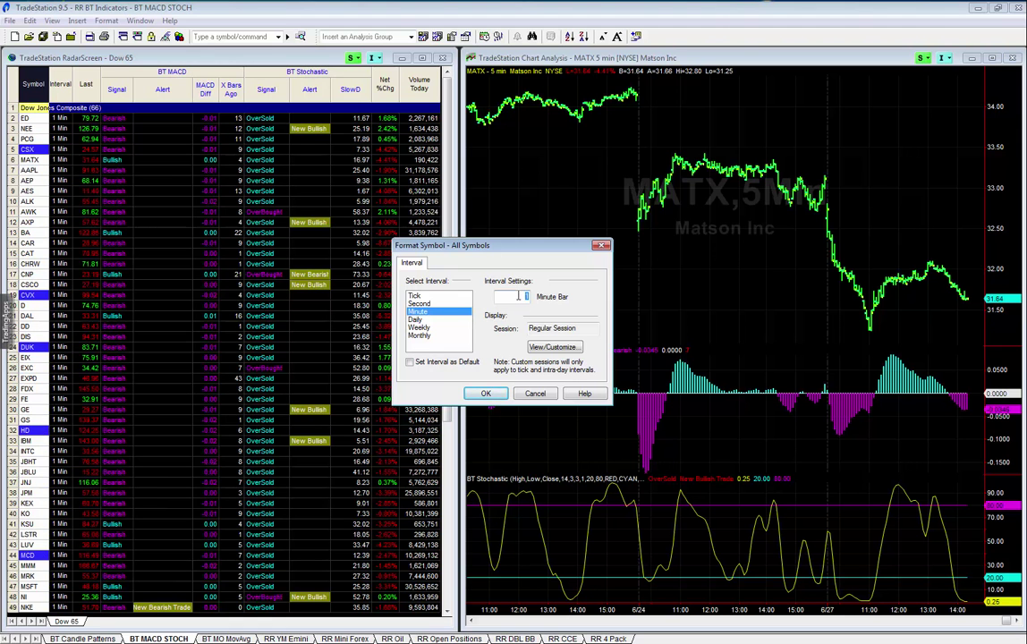
left_click(486, 393)
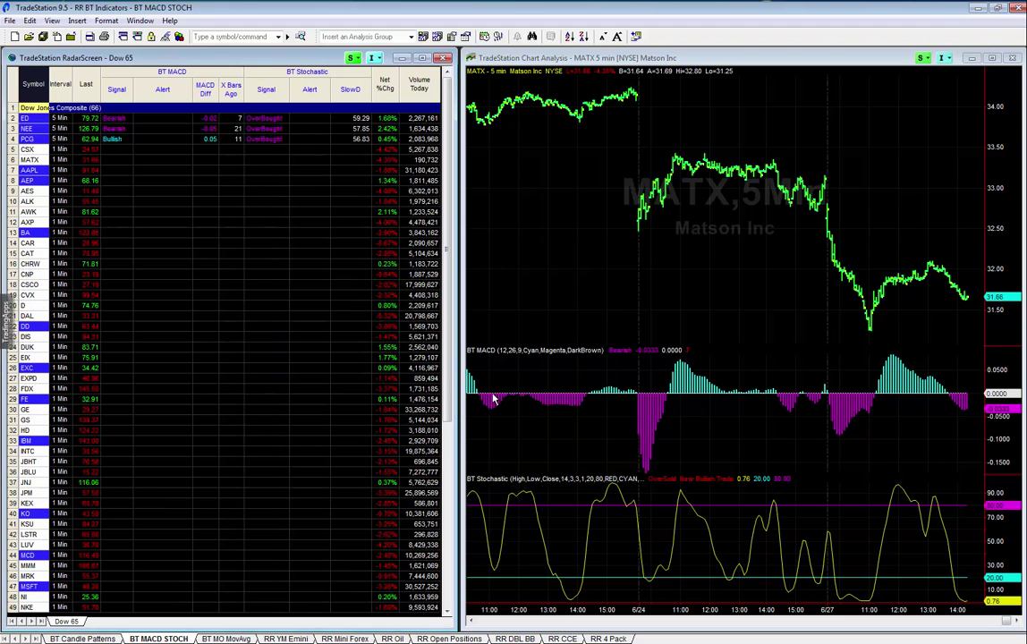
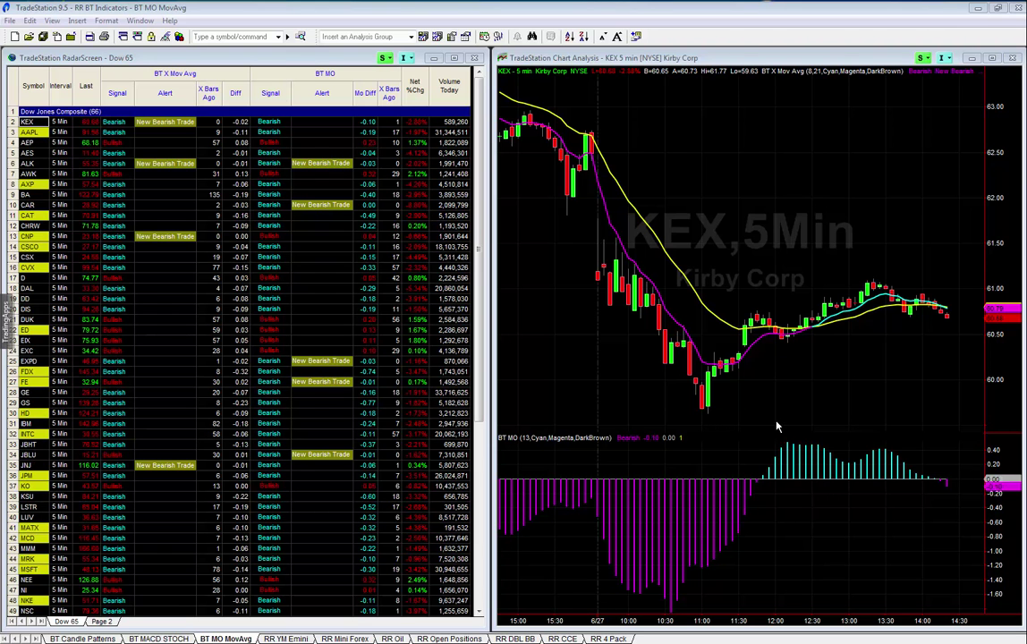
Sort the RadarScreen by the BT X Mov Avg Alert column and show ALK, CNP and KEX in turn in the linked chart
left_click(159, 93)
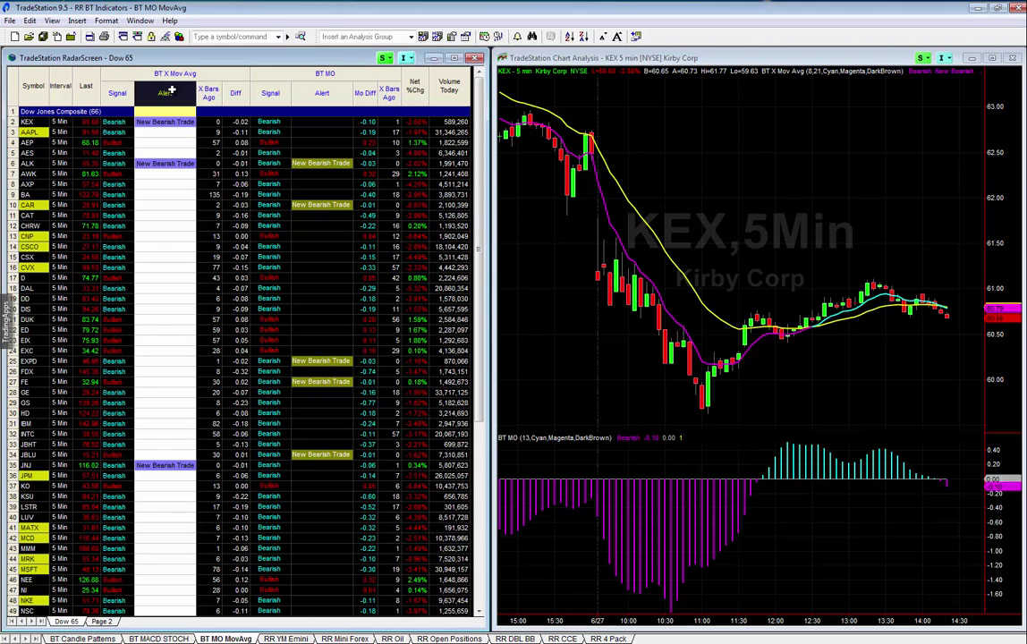
left_click(40, 122)
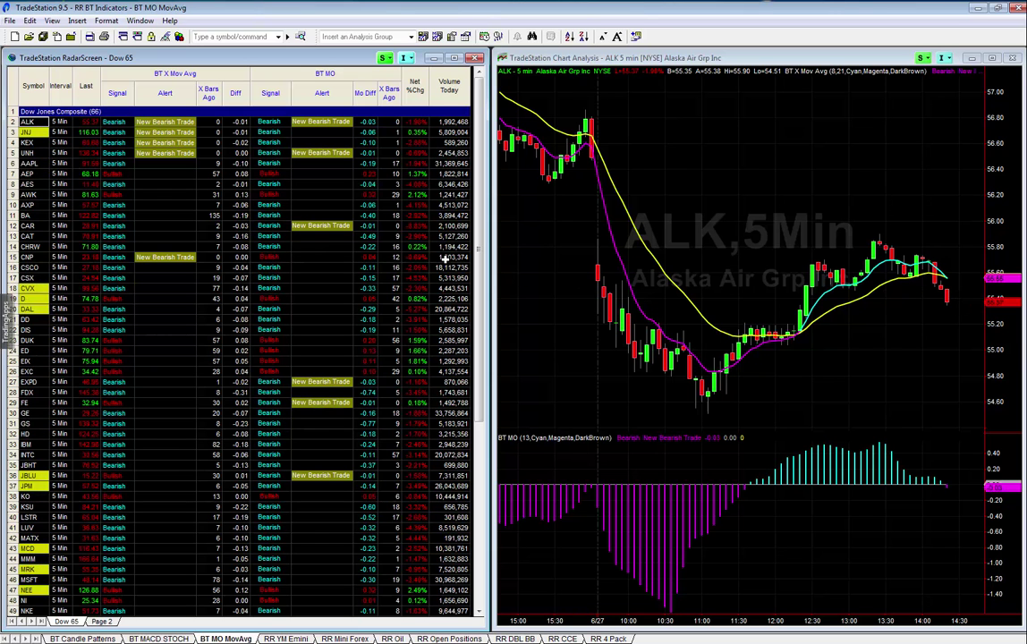
left_click(31, 257)
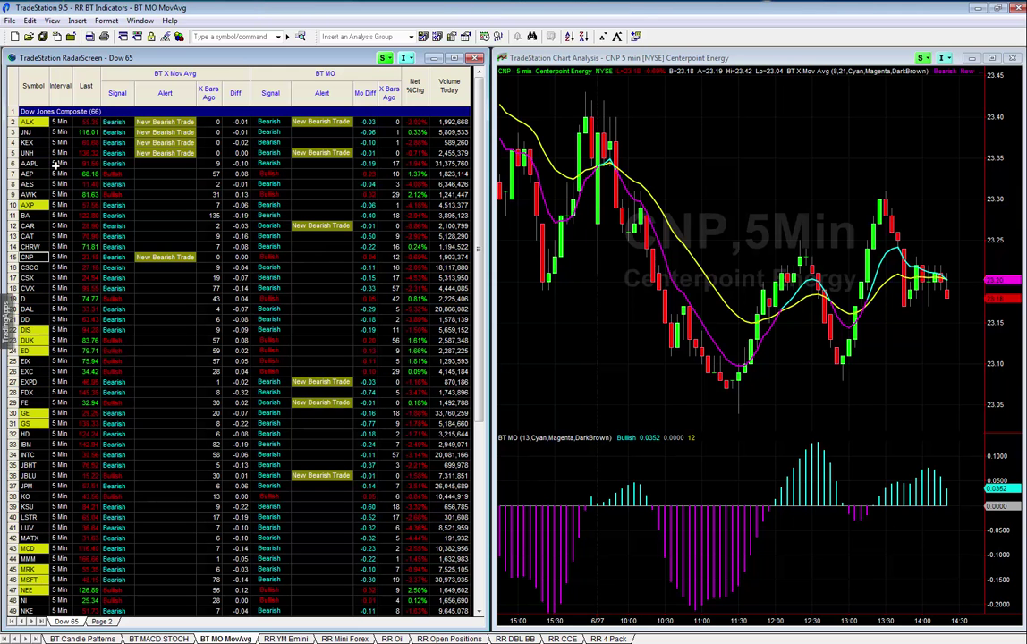
left_click(28, 144)
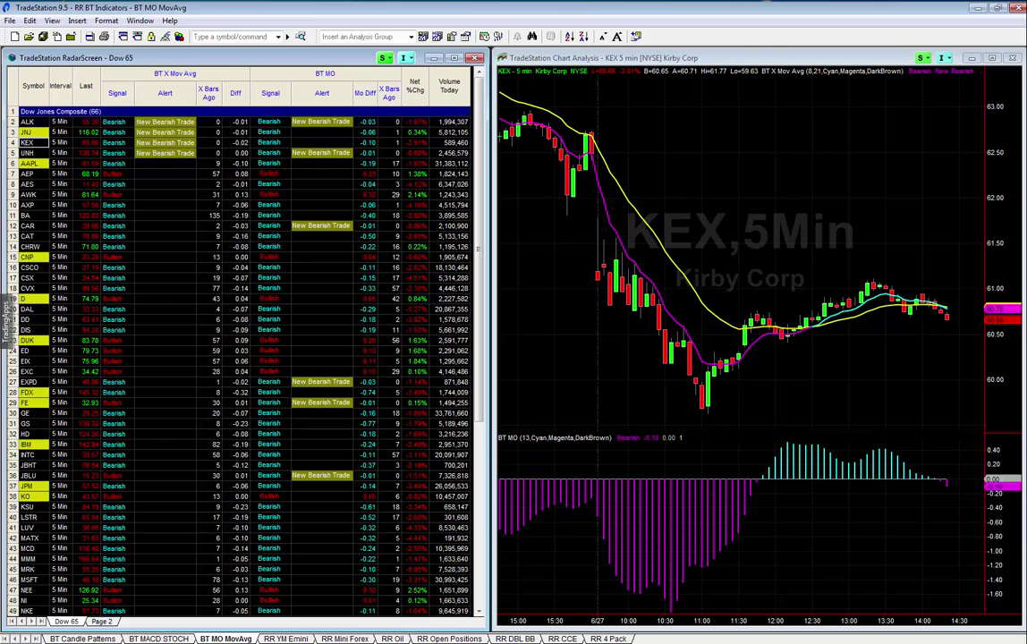
Open the BT X Mov Avg indicator formatting for all symbols and review its general settings and inputs
left_click(164, 93)
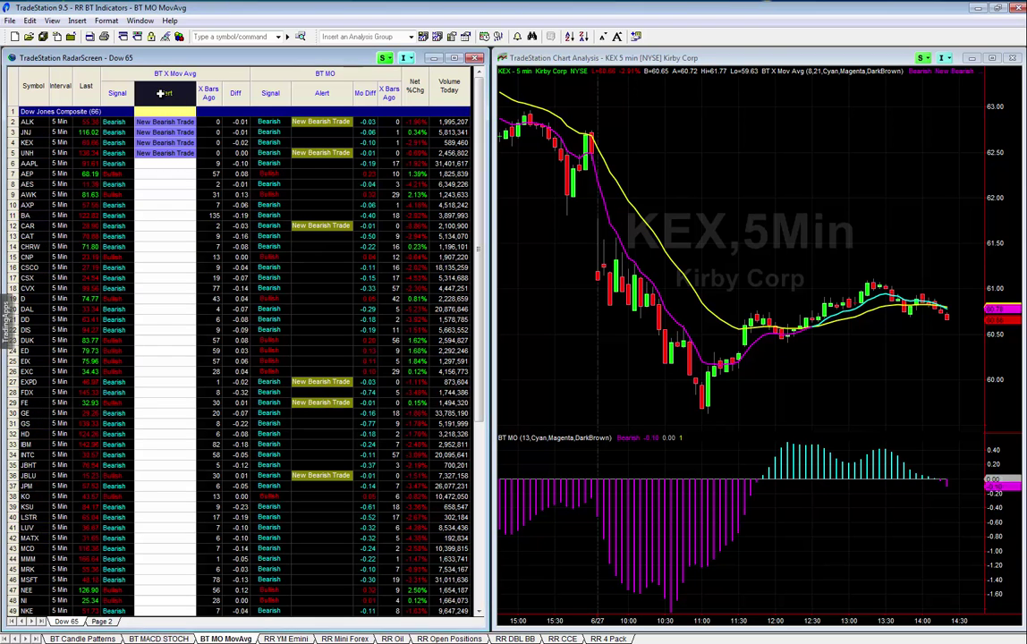
right_click(165, 94)
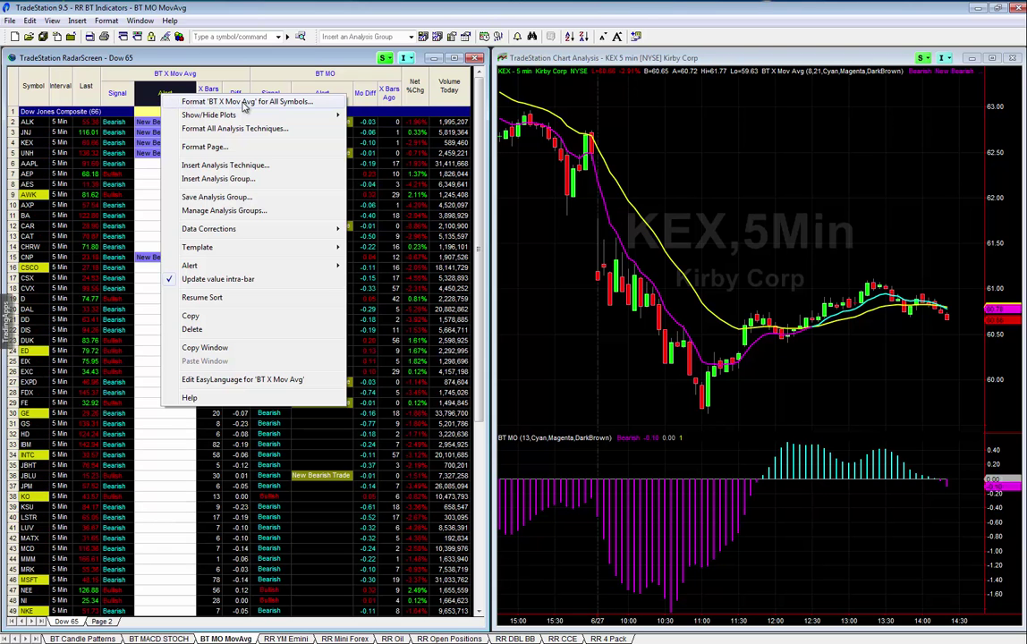
left_click(245, 103)
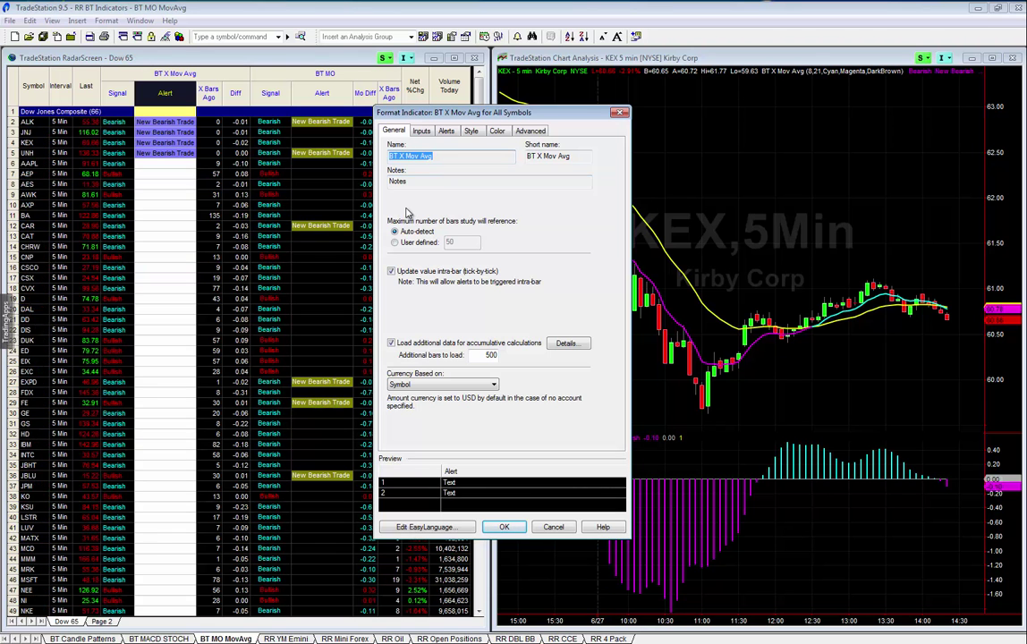
left_click(422, 132)
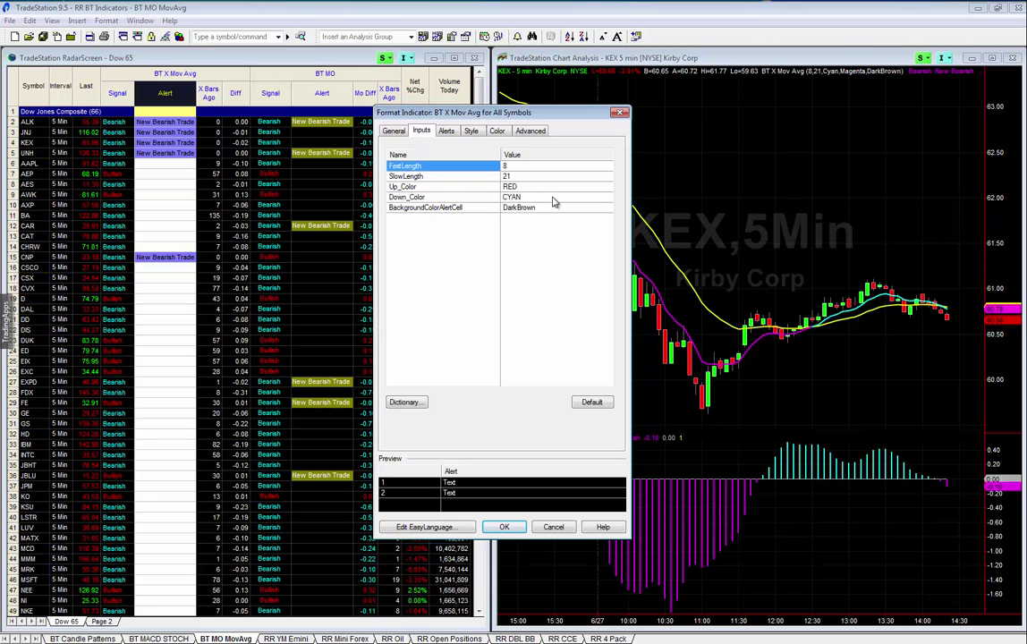
Enable the BT X Mov Avg indicator's alert and disable it again
left_click(447, 132)
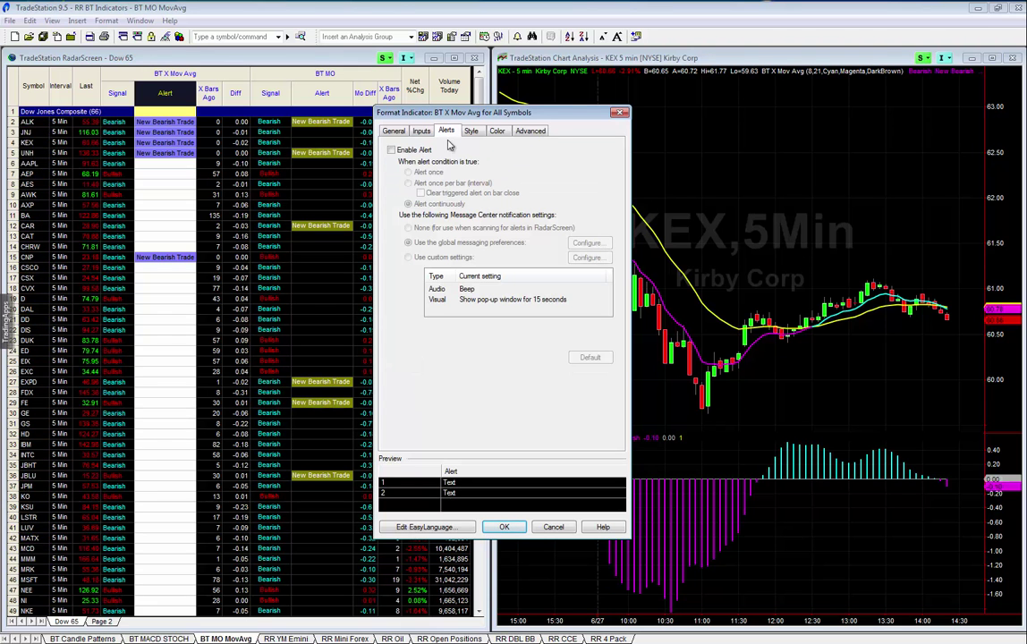
left_click(392, 152)
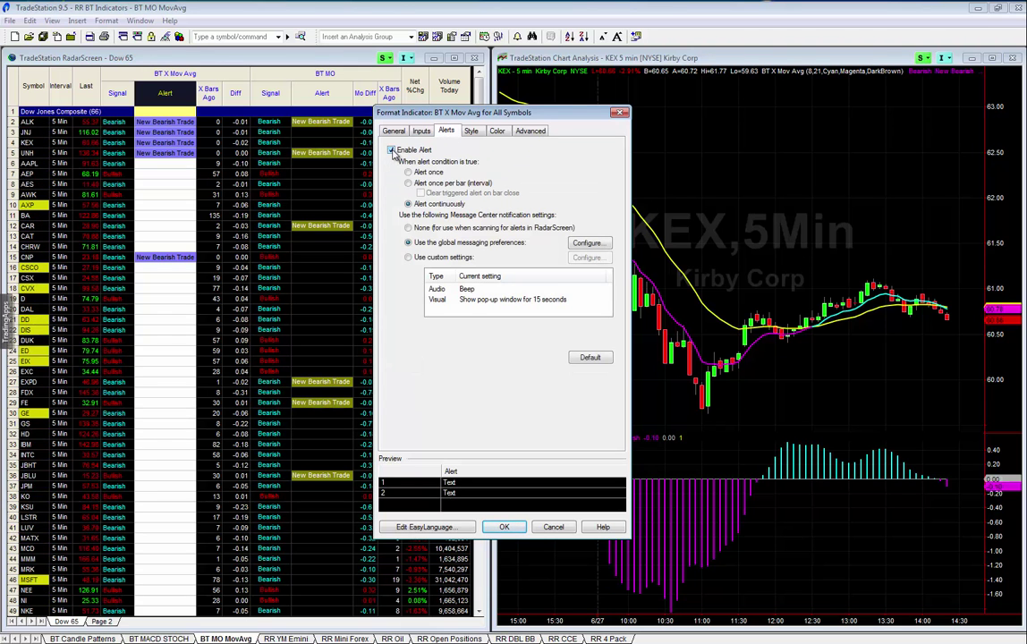
left_click(392, 151)
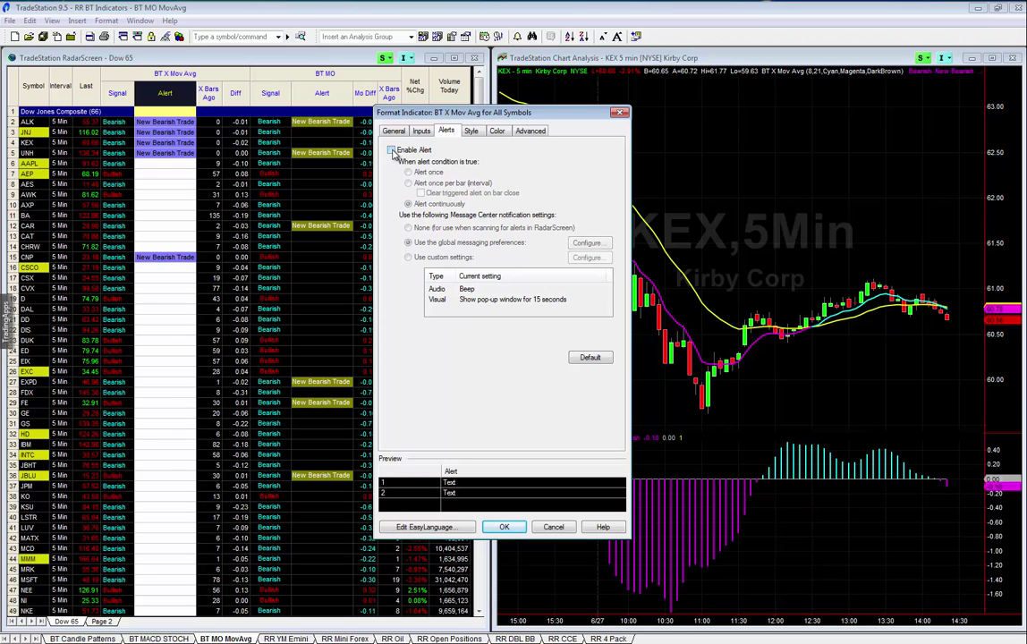
Review the BT X Mov Avg indicator's style, the color settings of its individual plots, and its advanced settings
left_click(472, 132)
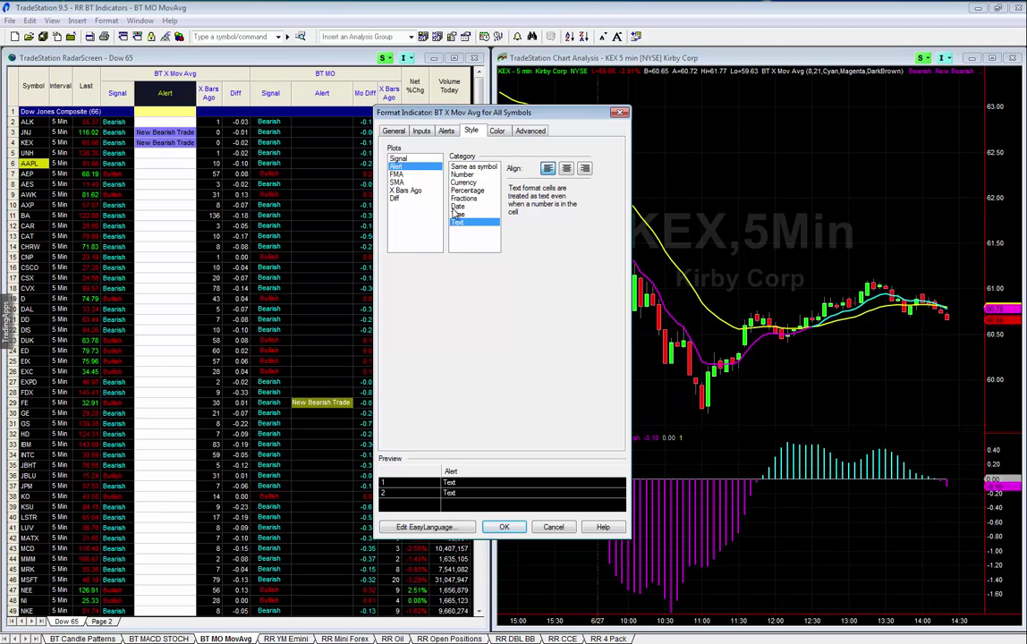
left_click(497, 131)
left_click(399, 159)
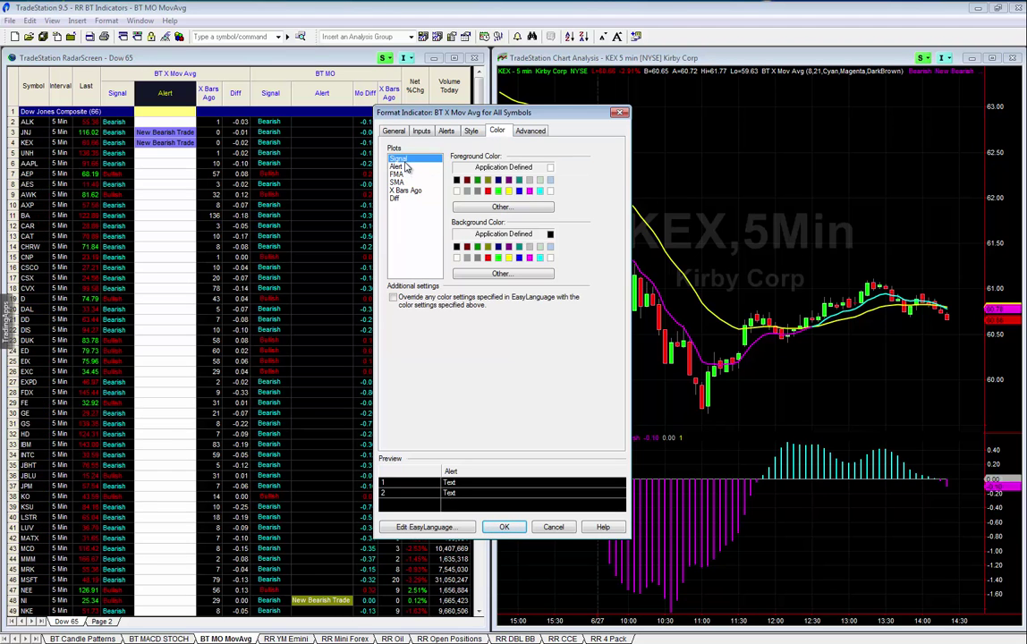
left_click(400, 167)
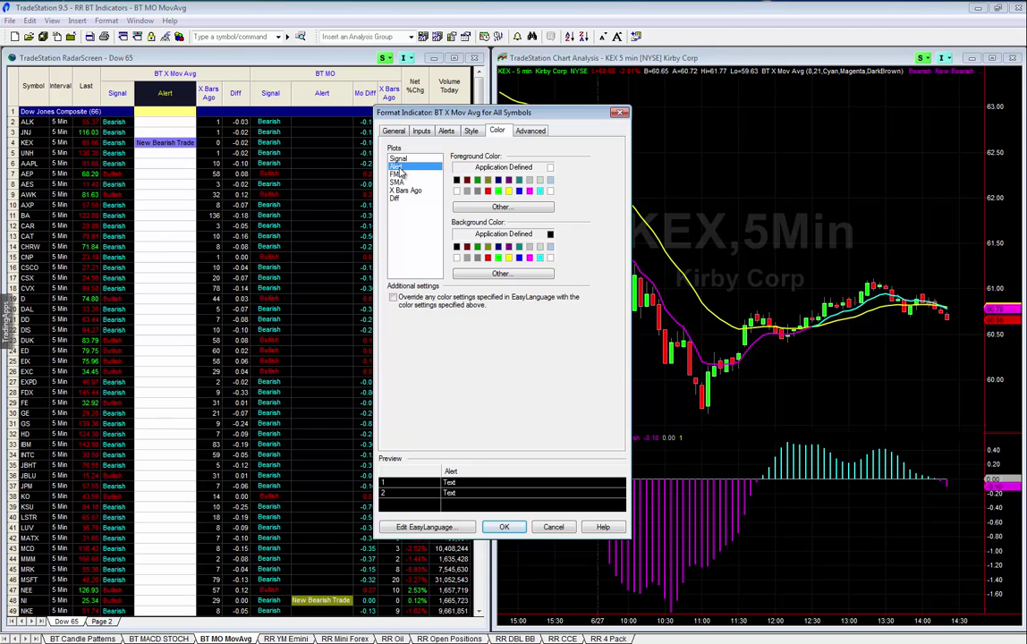
left_click(399, 176)
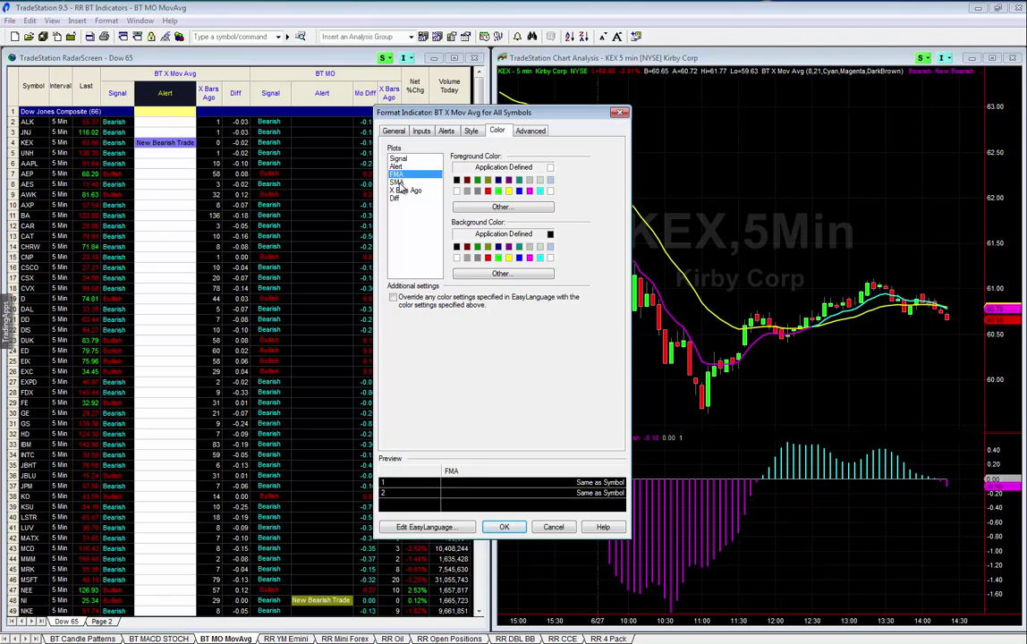
left_click(403, 191)
left_click(400, 199)
left_click(530, 131)
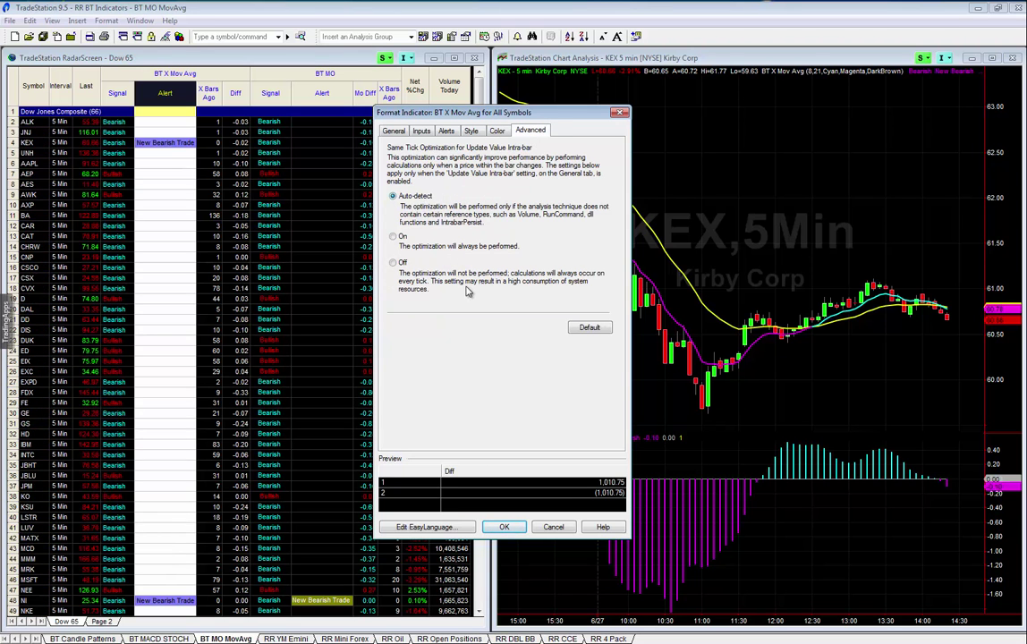
Set BT X Mov Avg's FastLength to 10 and SlowLength to 20 for all symbols and re-sort the RadarScreen by its Alert column
left_click(422, 132)
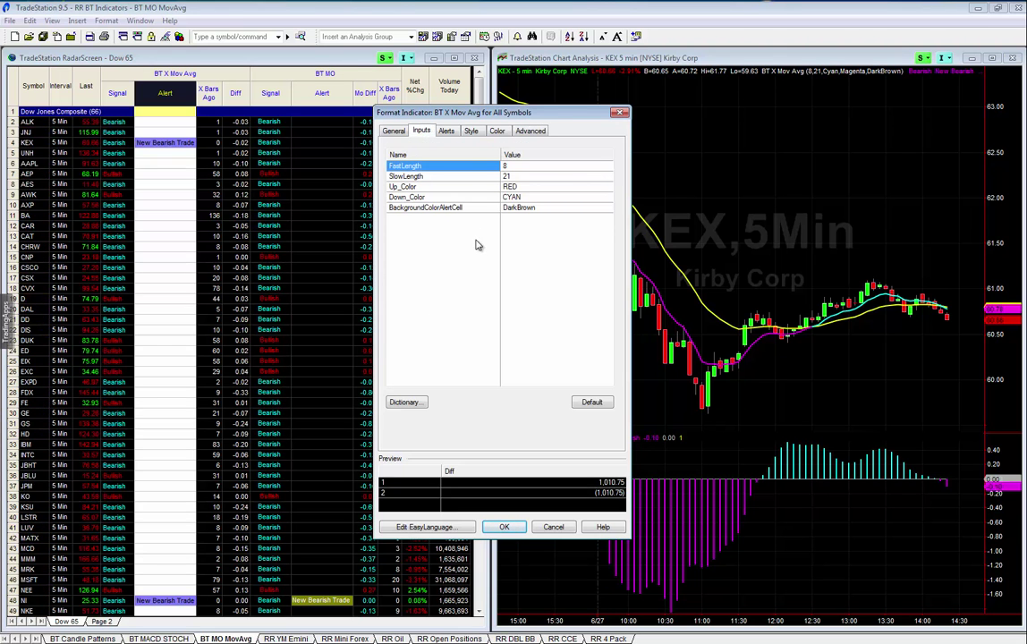
left_click(530, 167)
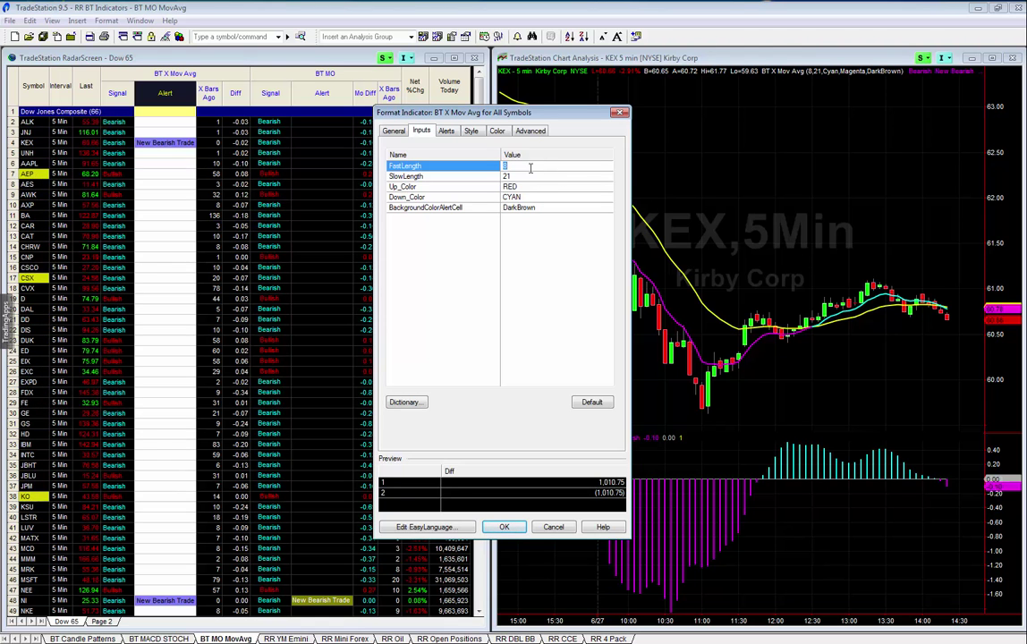
type("10")
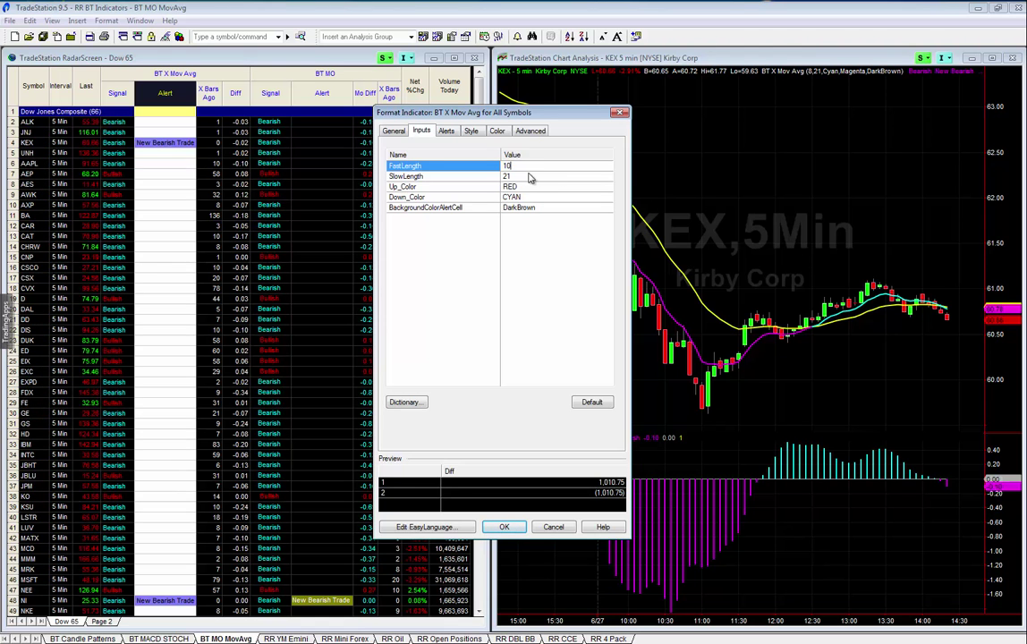
left_click(528, 176)
type("20")
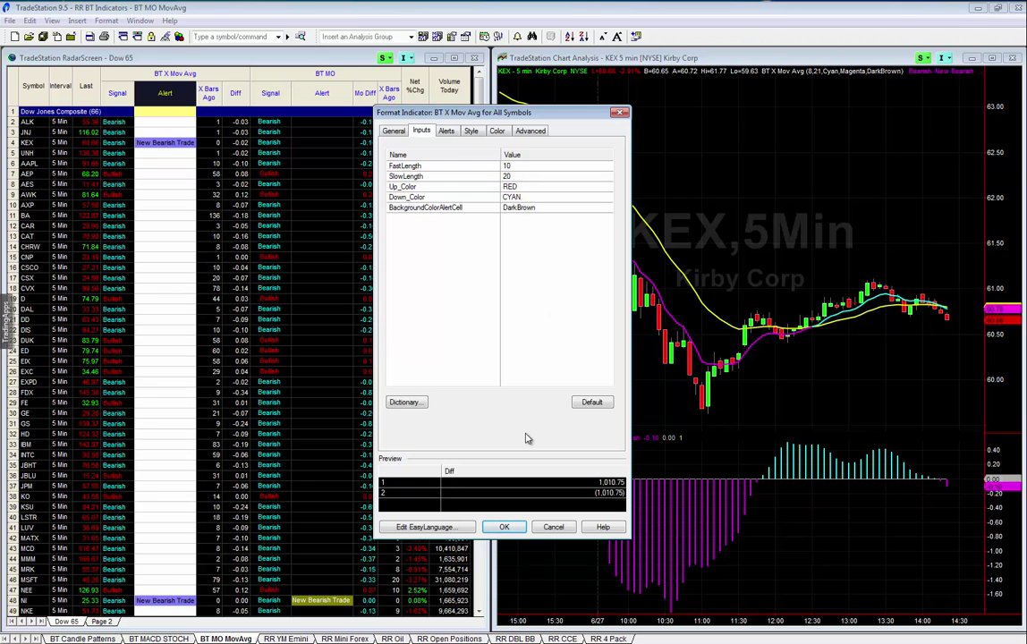
left_click(503, 527)
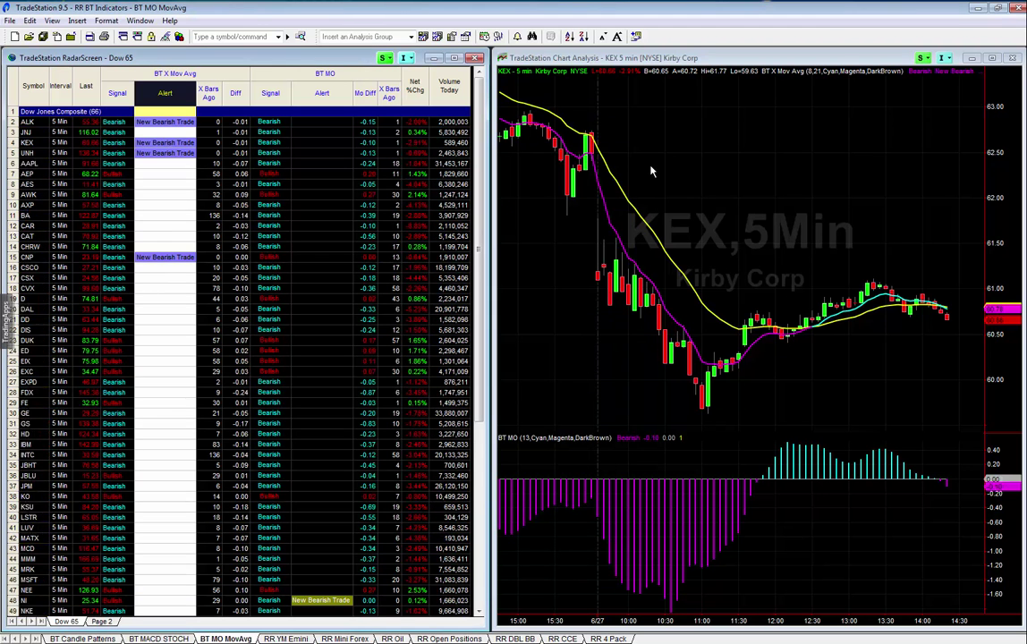
left_click(164, 95)
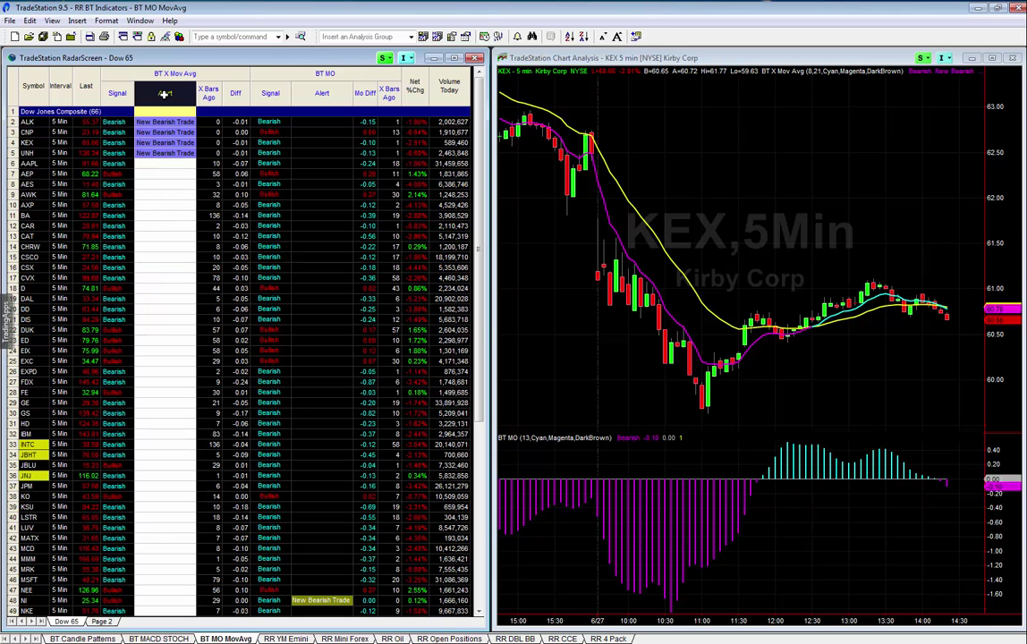
Review the inputs, alert and style settings of the KEX chart's BT X Mov Avg indicator without changing them
right_click(684, 160)
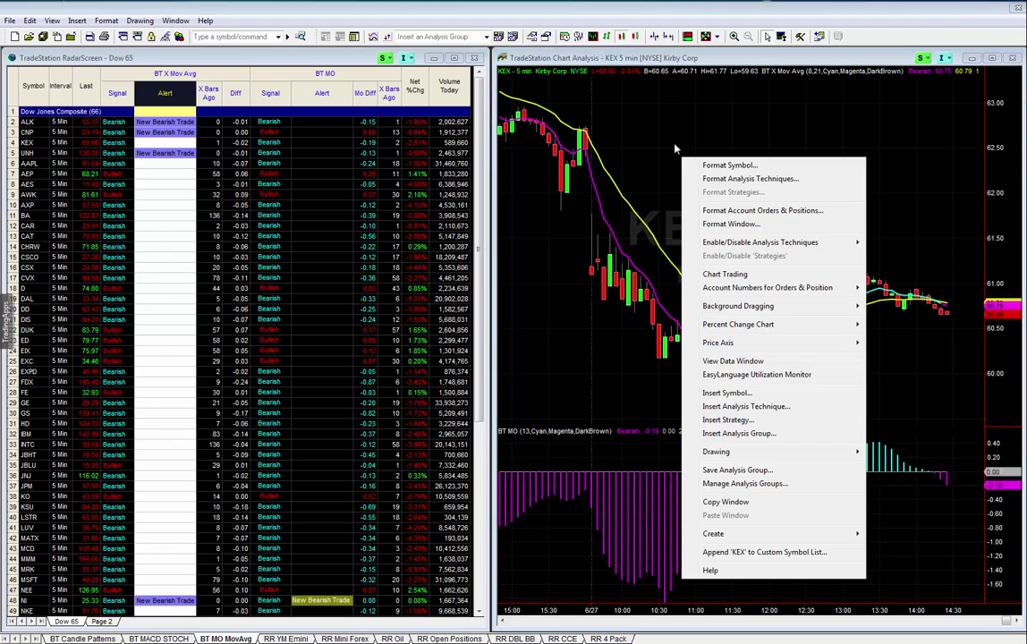
left_click(672, 146)
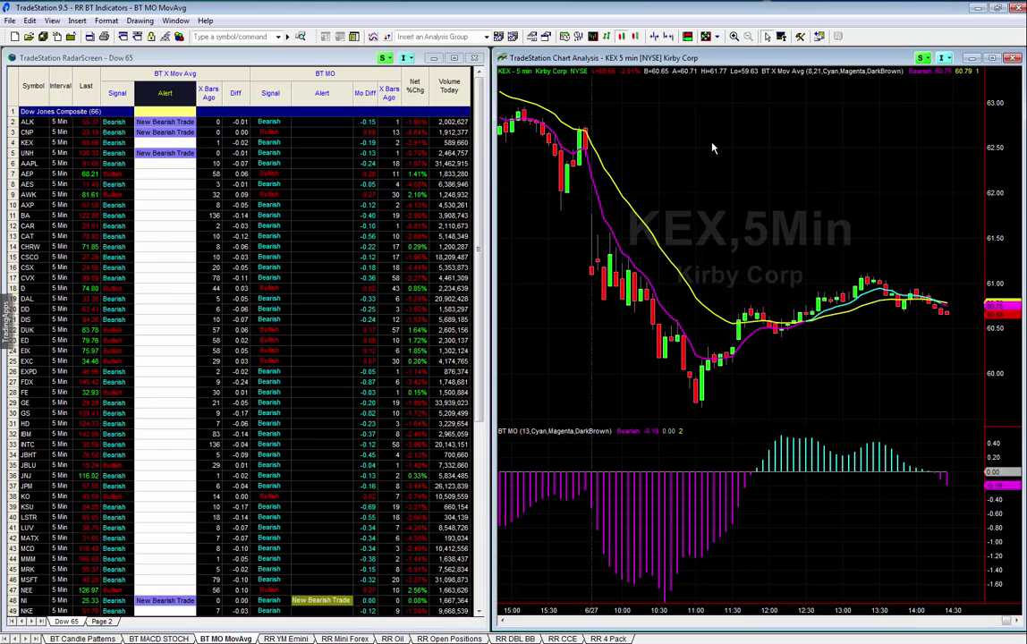
right_click(740, 145)
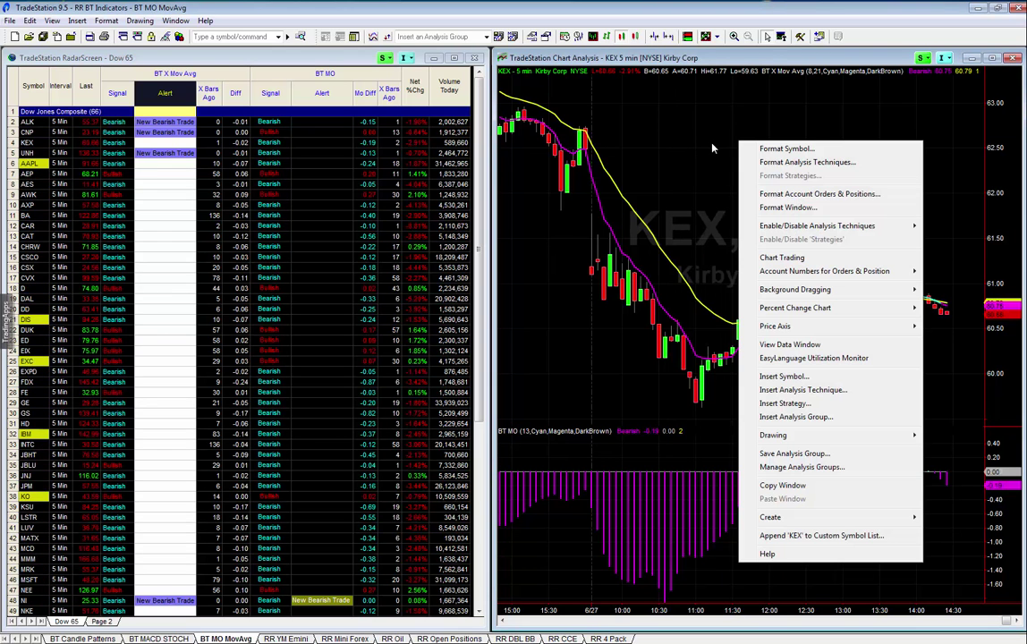
left_click(829, 163)
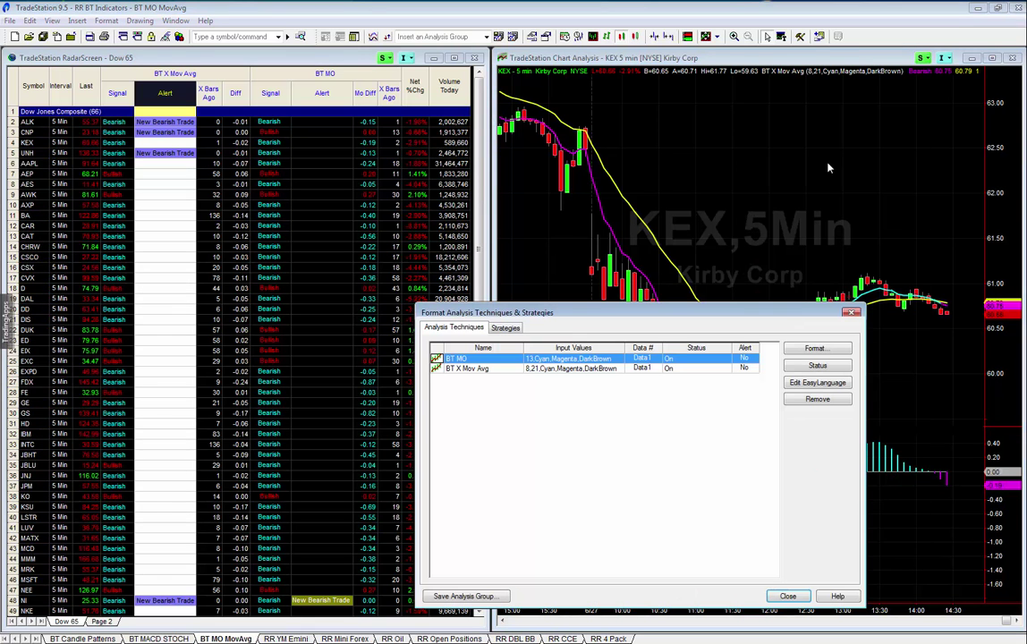
left_click(484, 370)
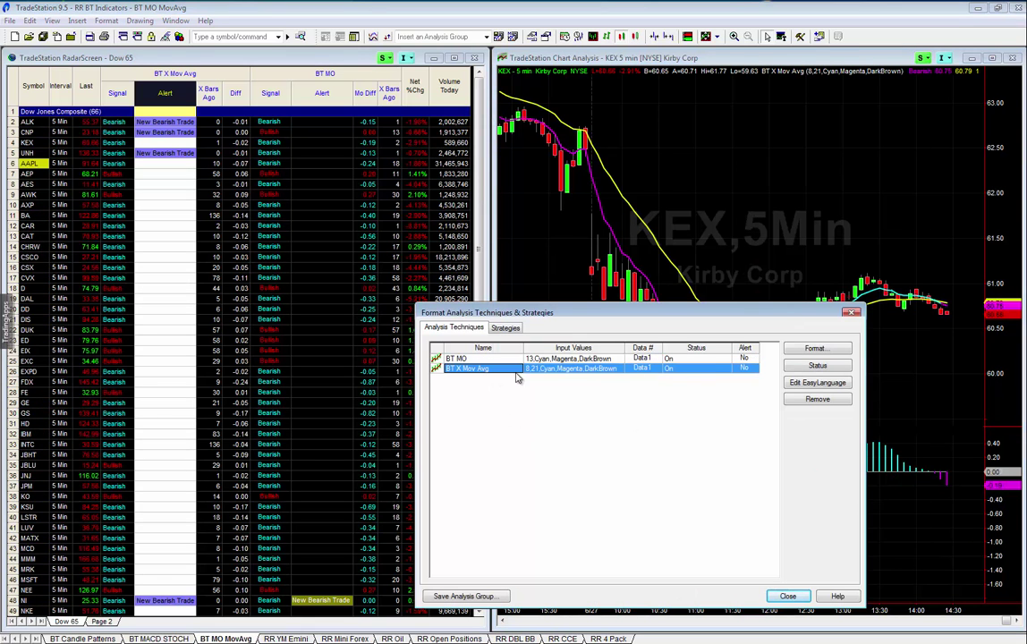
left_click(835, 349)
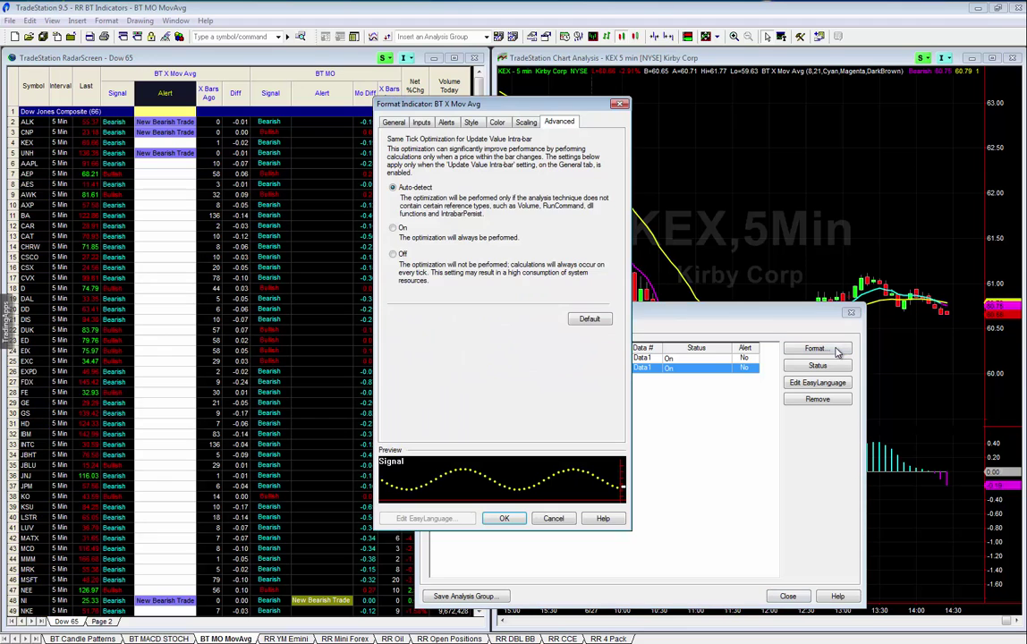
left_click(420, 121)
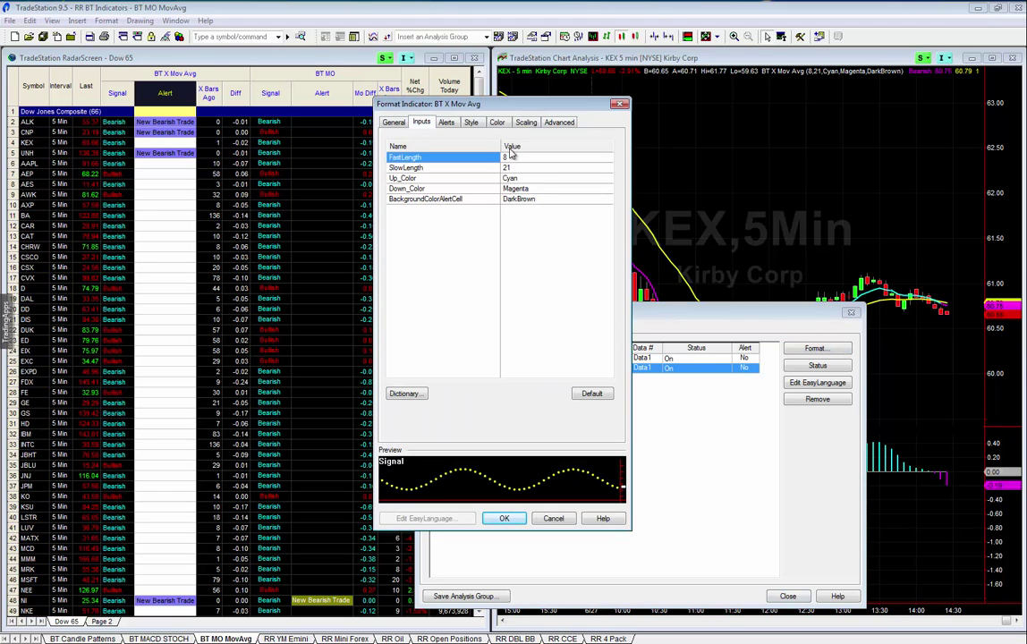
left_click(450, 123)
left_click(471, 122)
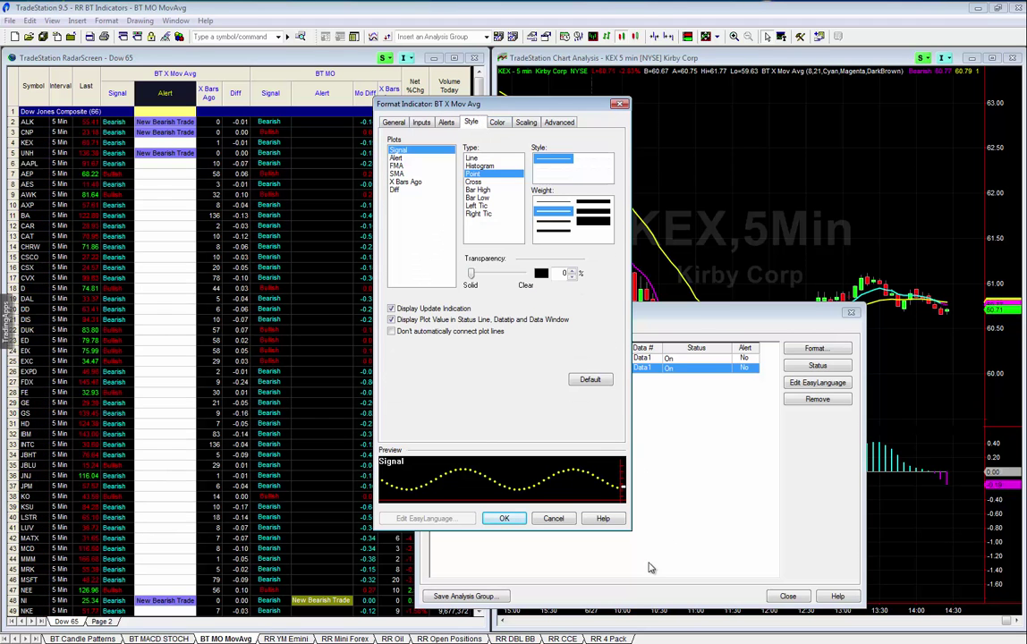
left_click(552, 518)
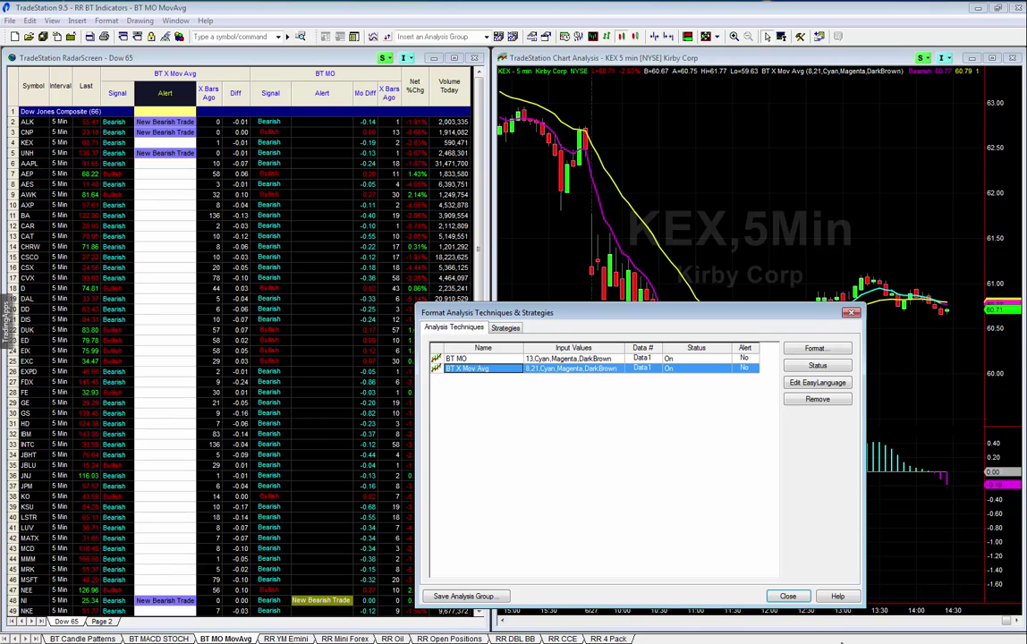
left_click(787, 596)
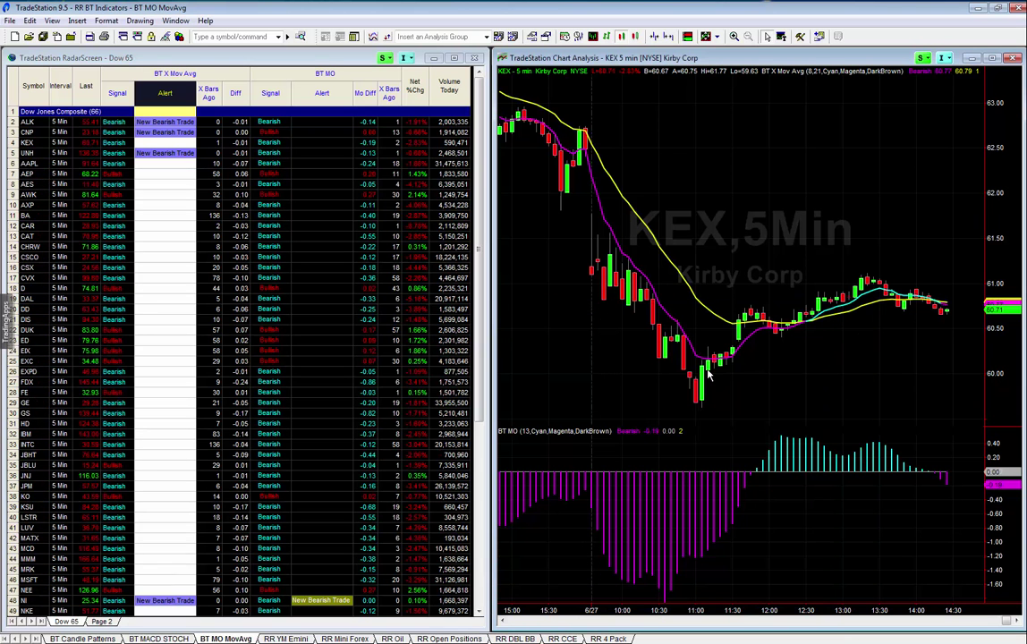
Set the RadarScreen BT X Mov Avg indicator's FastLength to 8 and SlowLength to 21 for all symbols
right_click(168, 93)
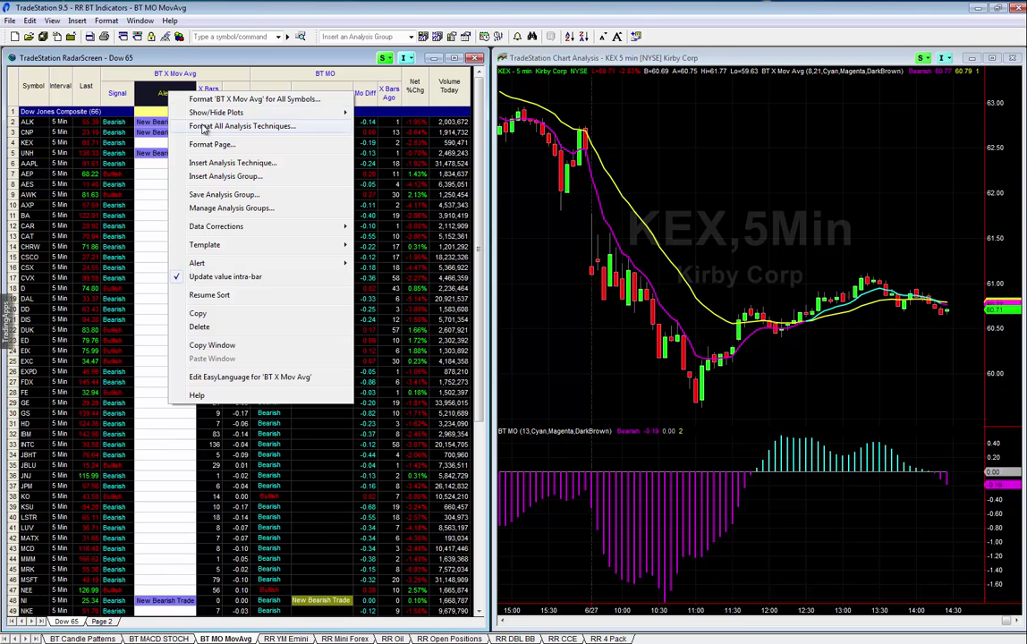
left_click(201, 99)
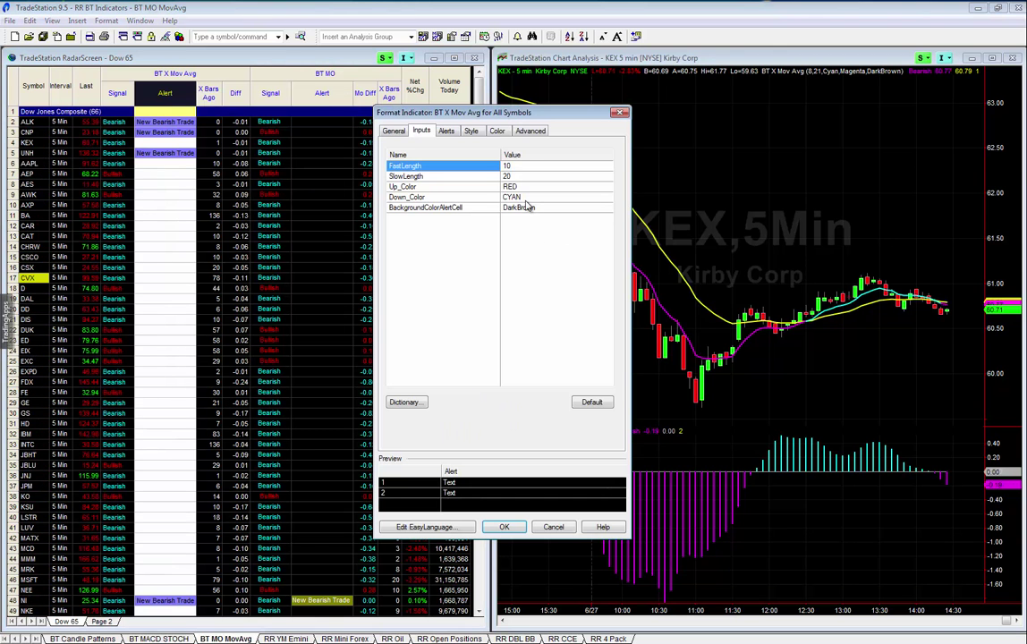
double_click(527, 169)
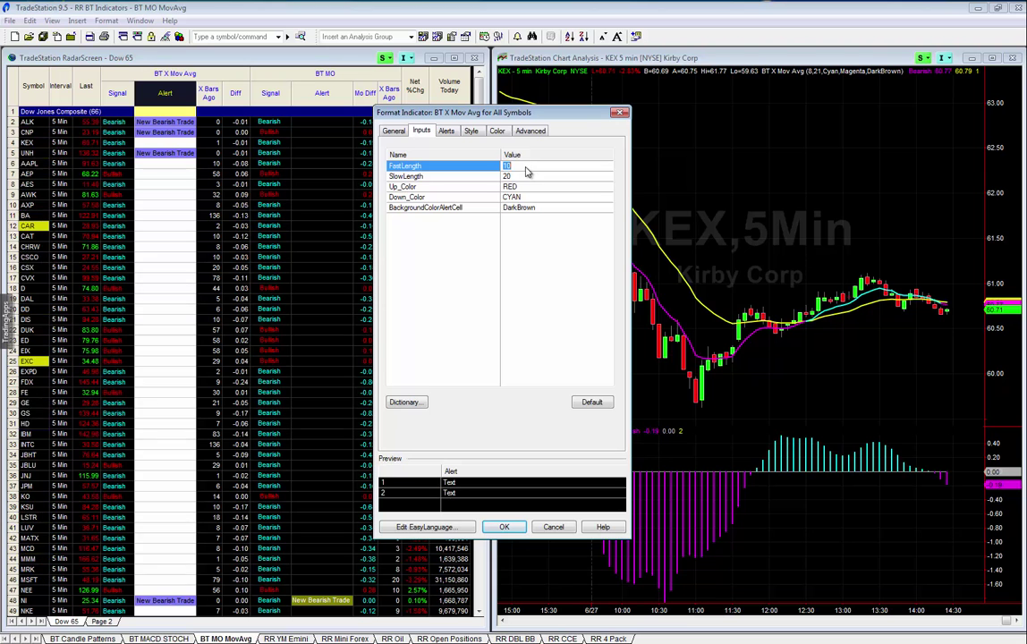
type("8")
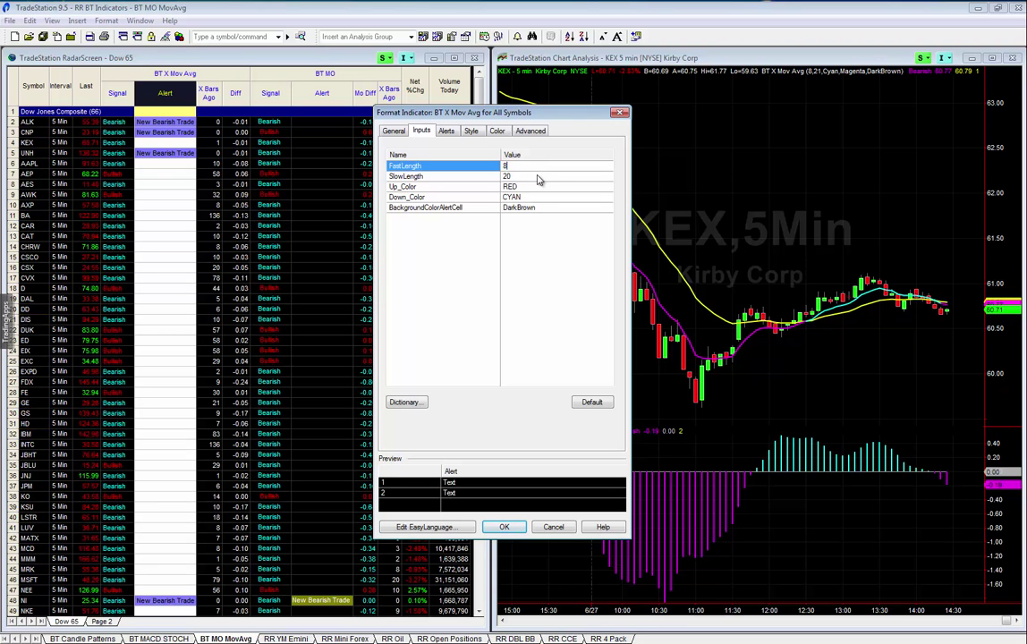
double_click(537, 175)
type("21")
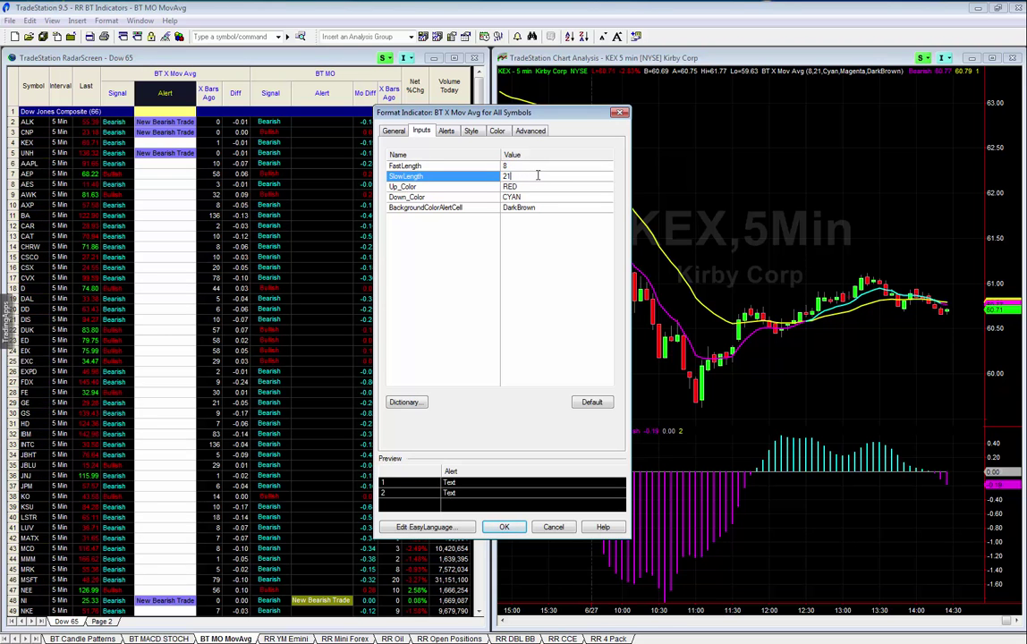
left_click(540, 314)
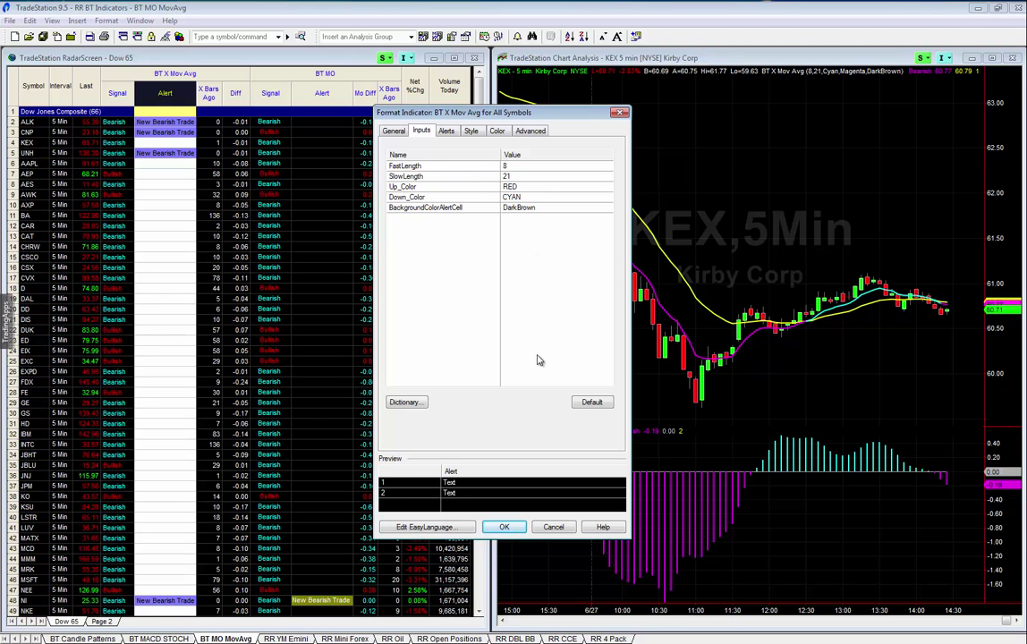
left_click(504, 529)
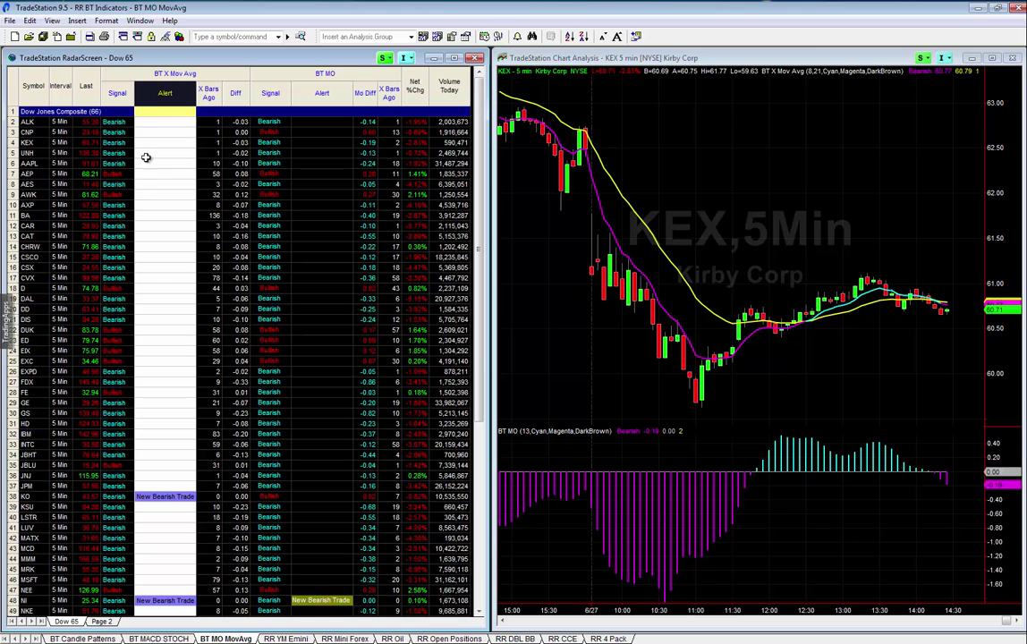
Sort the RadarScreen by the BT X Mov Avg Alert column and show NI in the linked chart
left_click(161, 92)
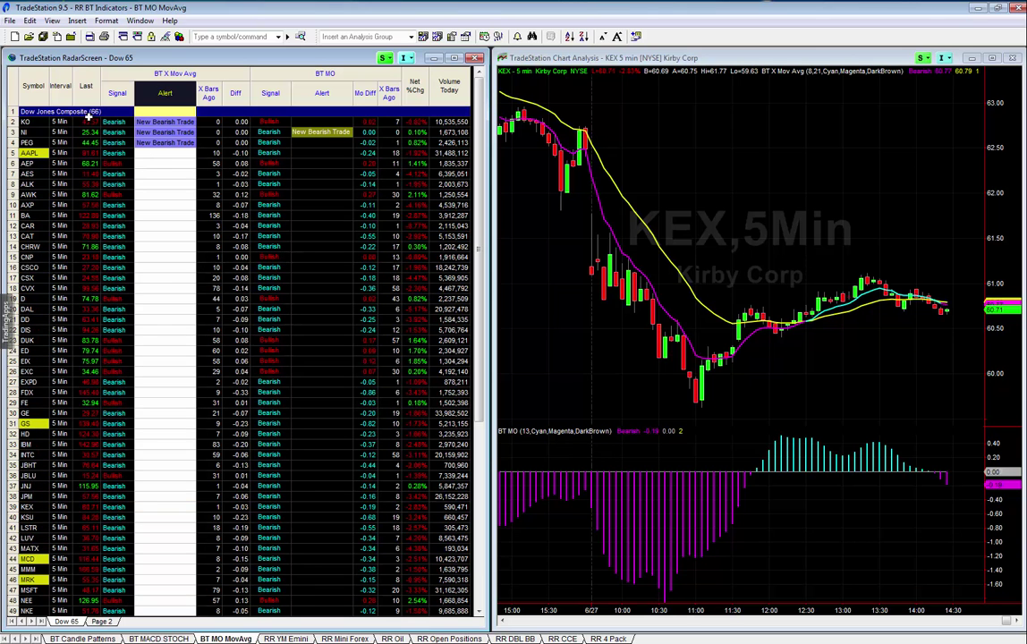
left_click(28, 132)
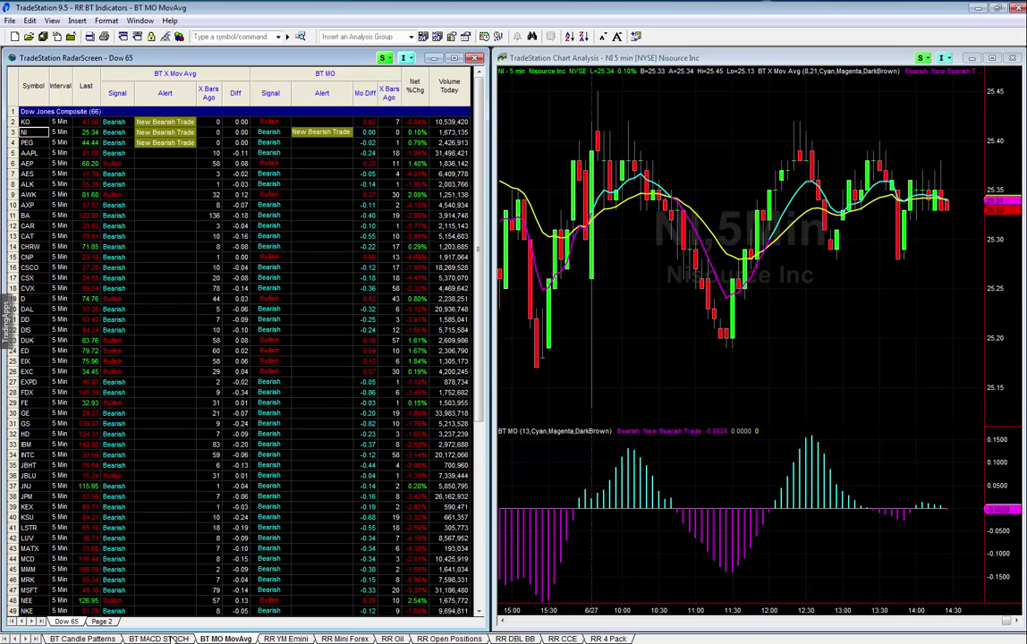
Switch to the BT MACD STOCH workspace and show NI and NEE in turn in its chart
key("ctrl+shift+Tab")
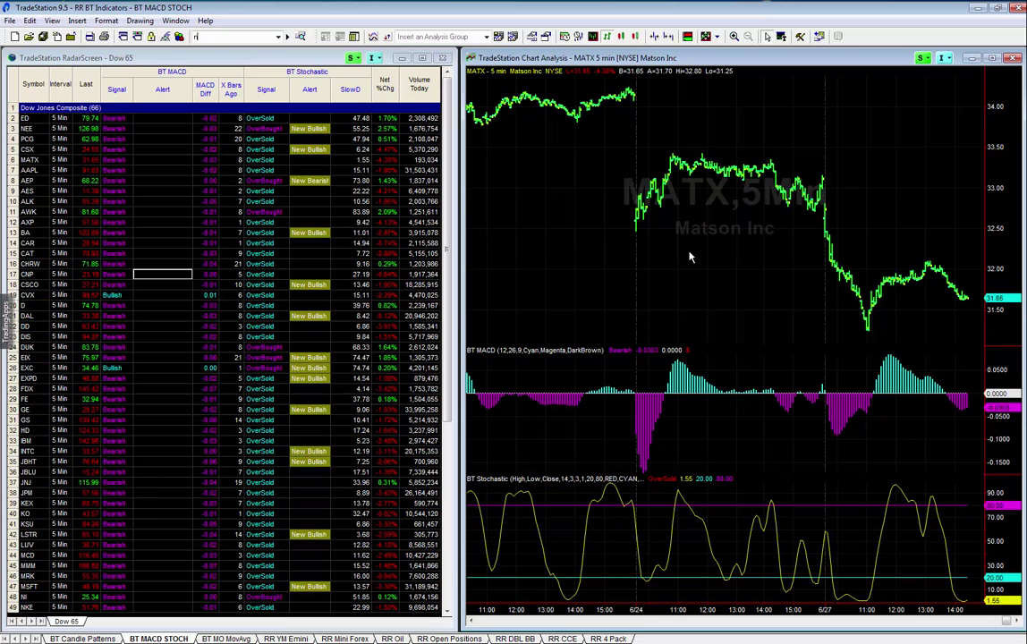
type("HI")
key("Return")
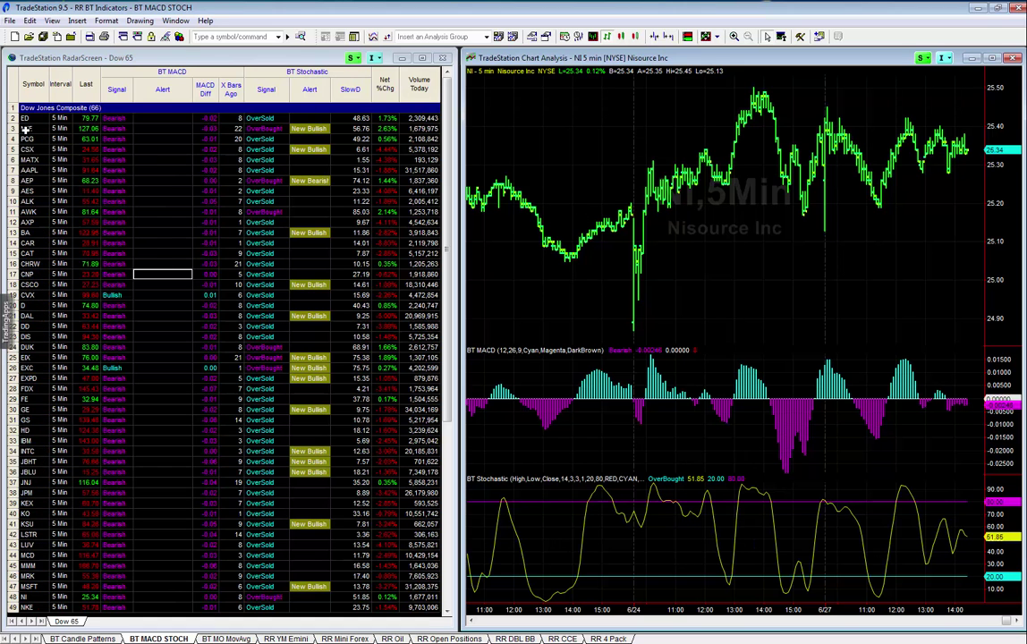
left_click(27, 128)
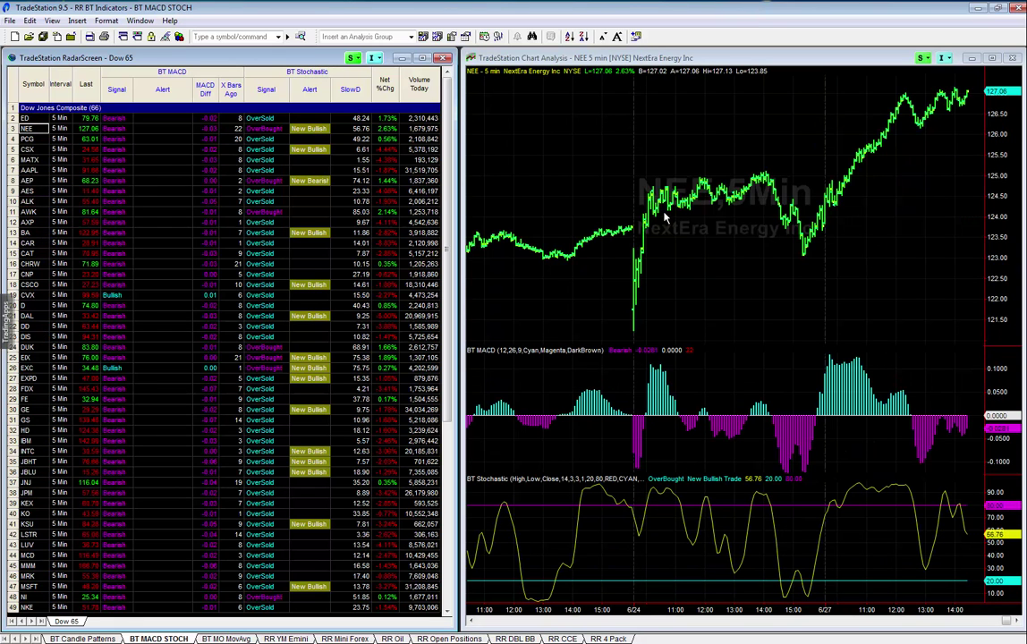
right_click(680, 142)
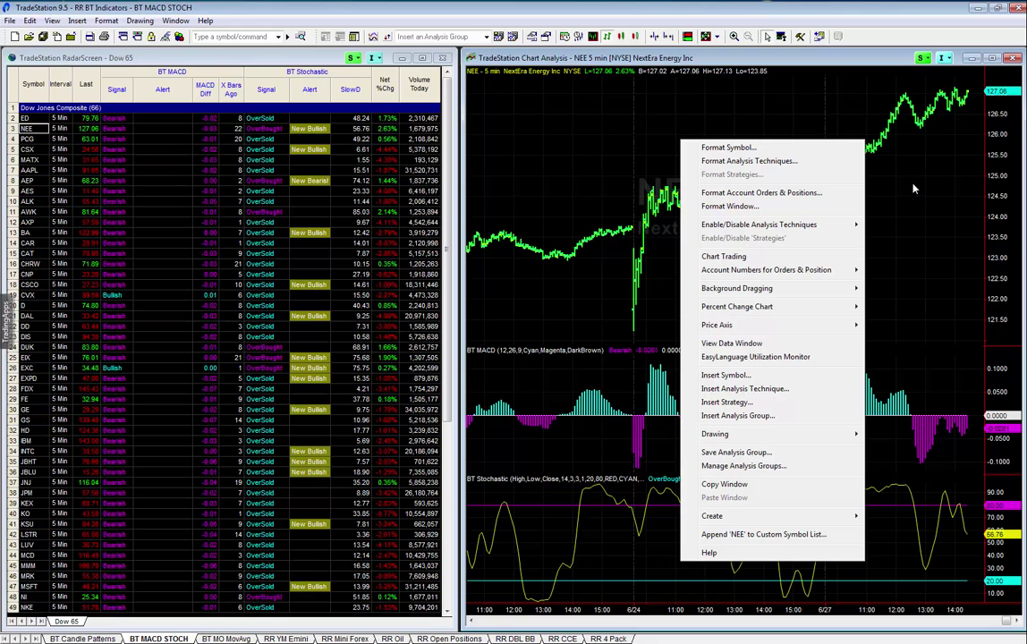
left_click(912, 156)
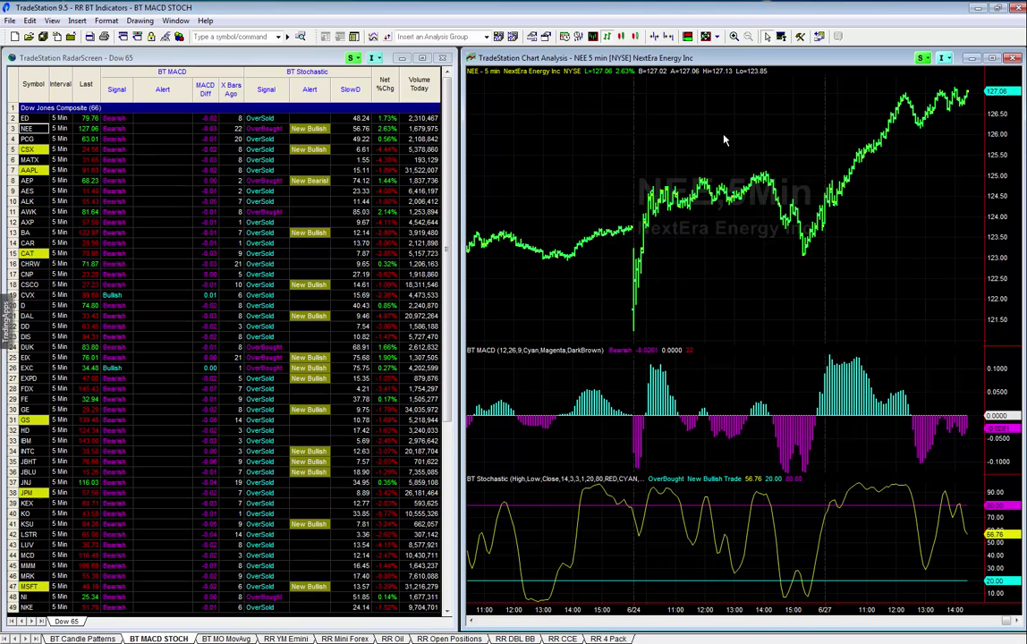
Preview the OHLC Bar, Candlestick with Trend, Dot on close and Line on close styles, and set the NEE chart's bar type to Candlestick
right_click(724, 140)
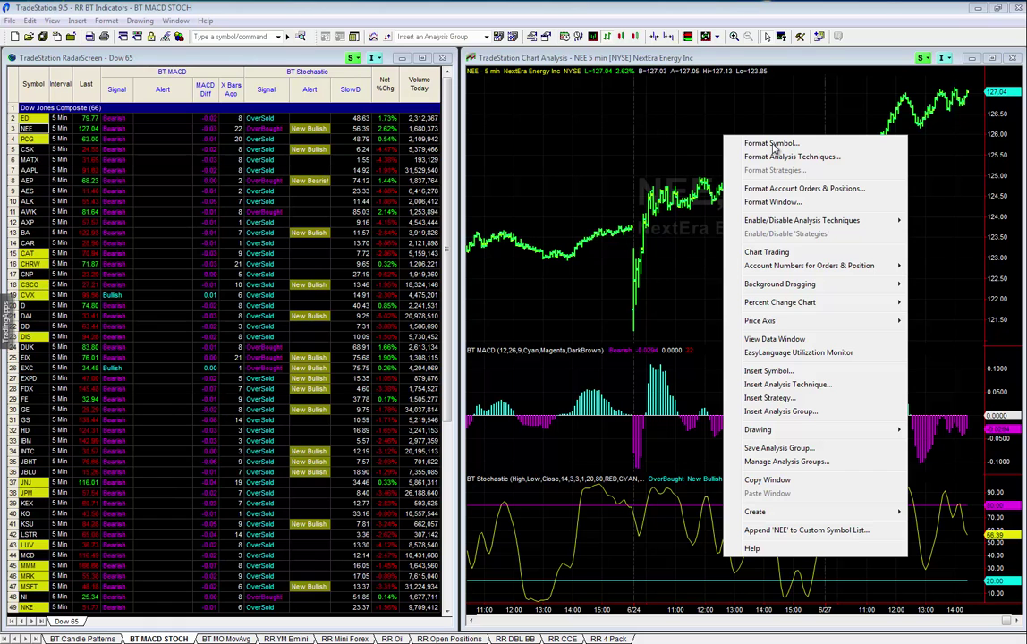
left_click(771, 144)
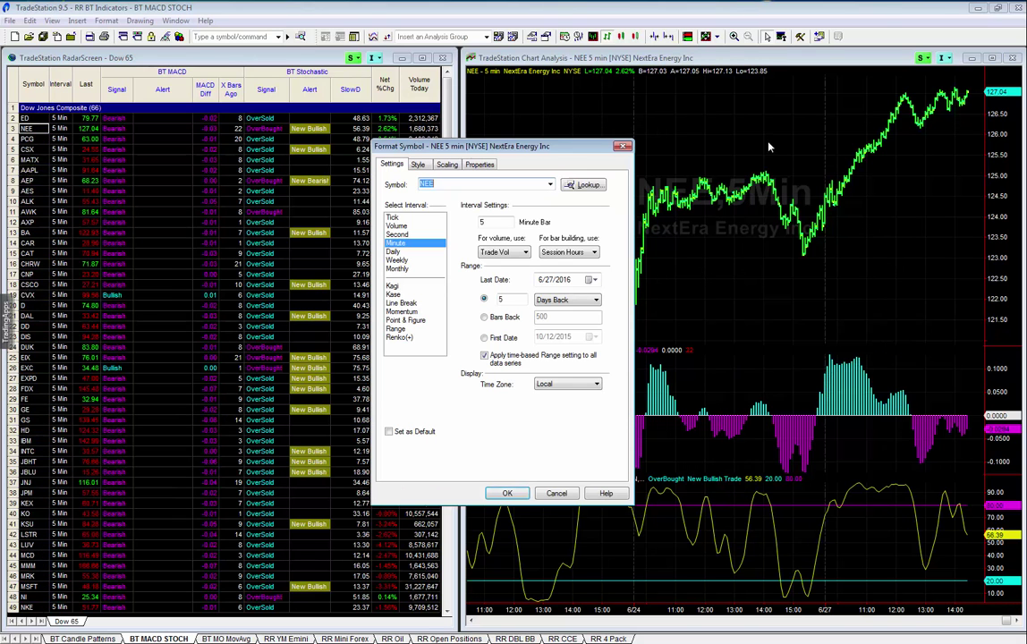
left_click(417, 164)
left_click(404, 209)
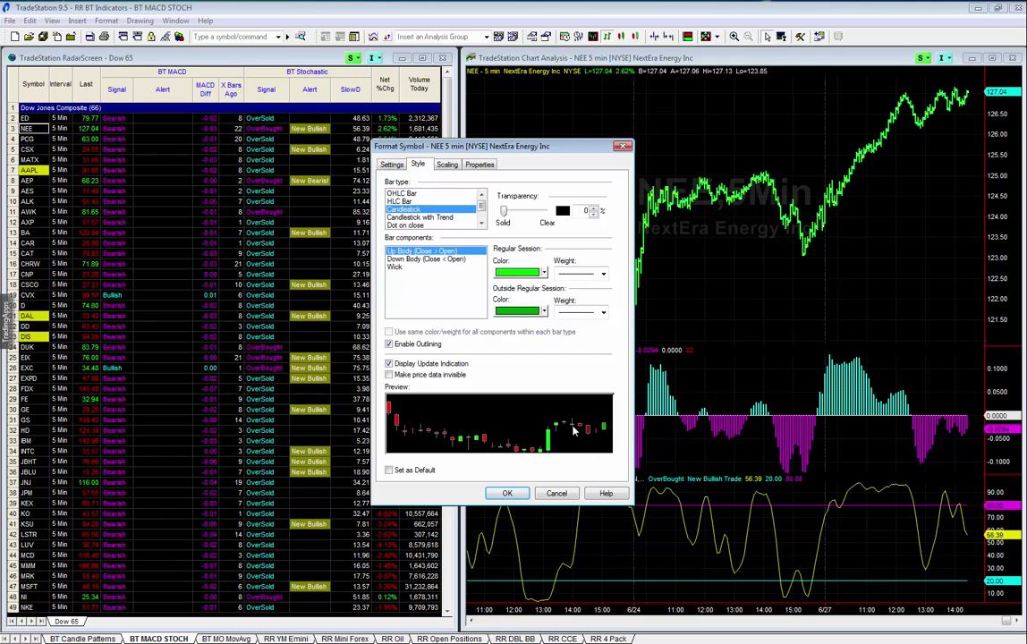
left_click(411, 194)
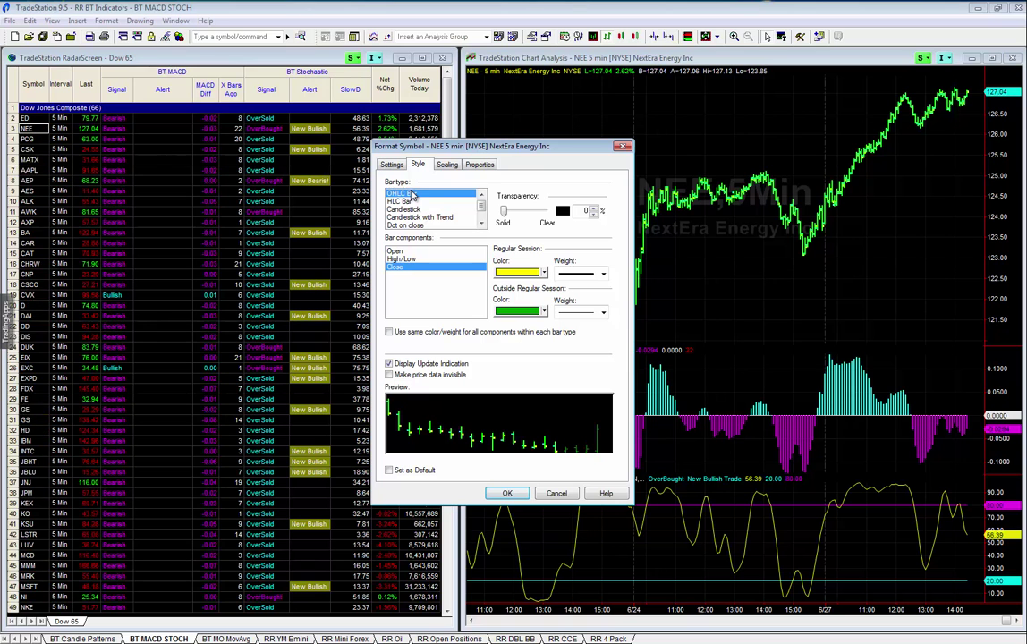
left_click(418, 217)
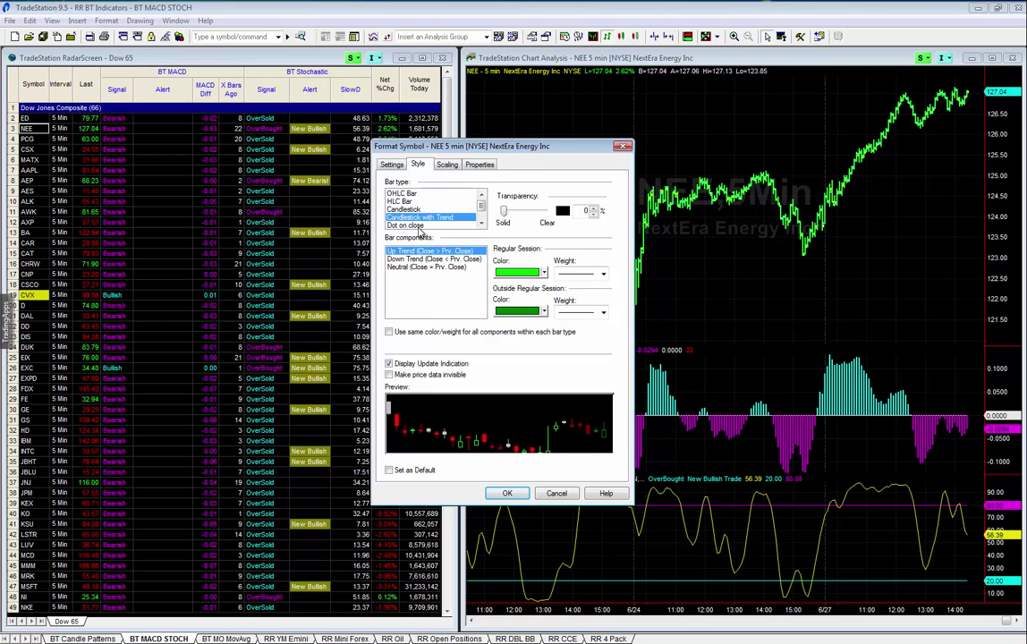
left_click(480, 224)
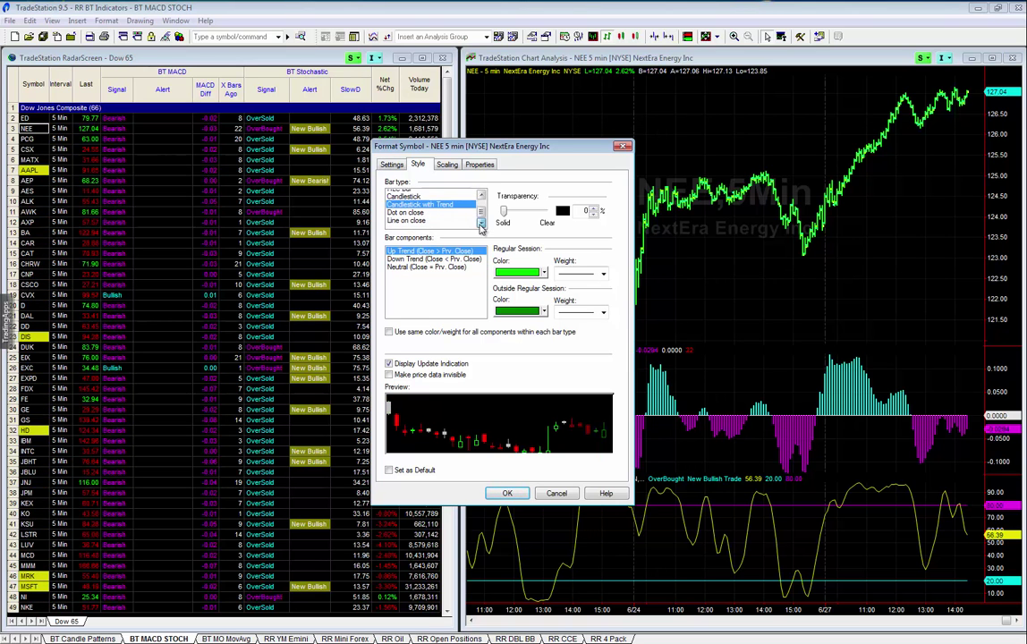
left_click(481, 224)
left_click(402, 210)
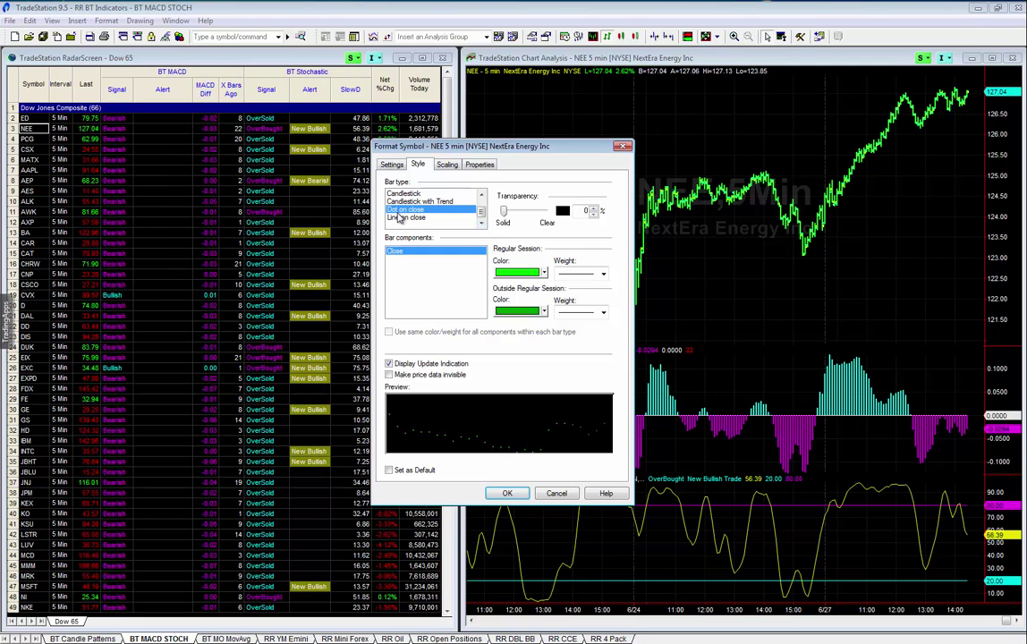
left_click(403, 217)
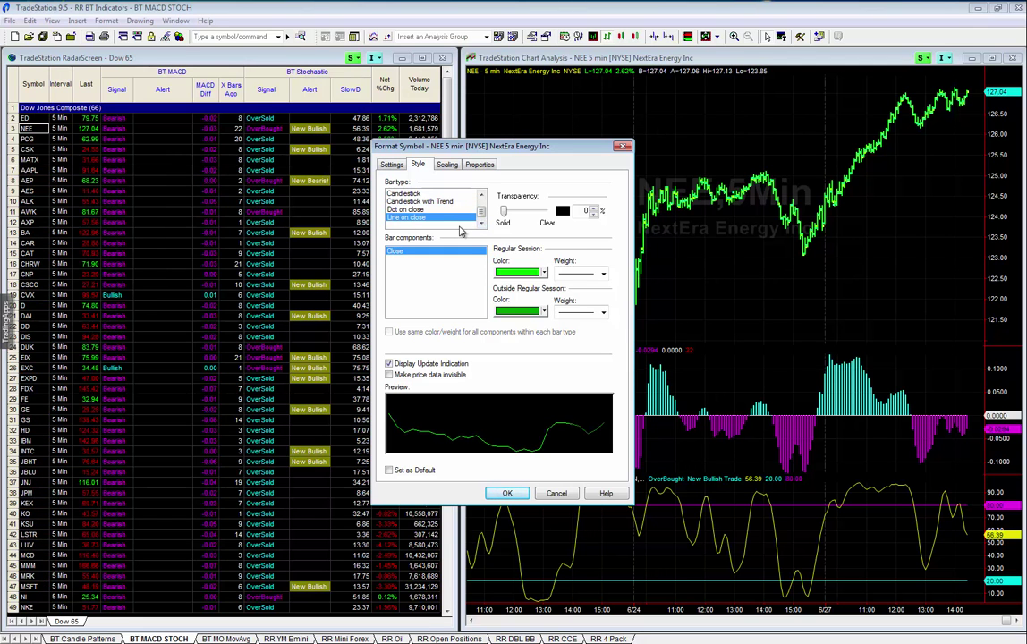
left_click(417, 202)
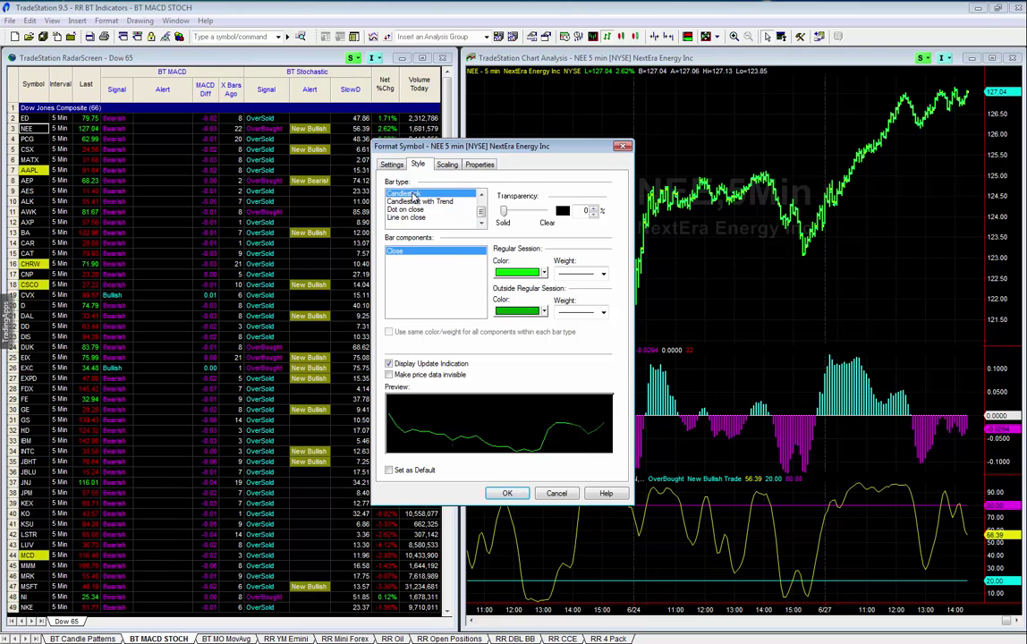
left_click(506, 493)
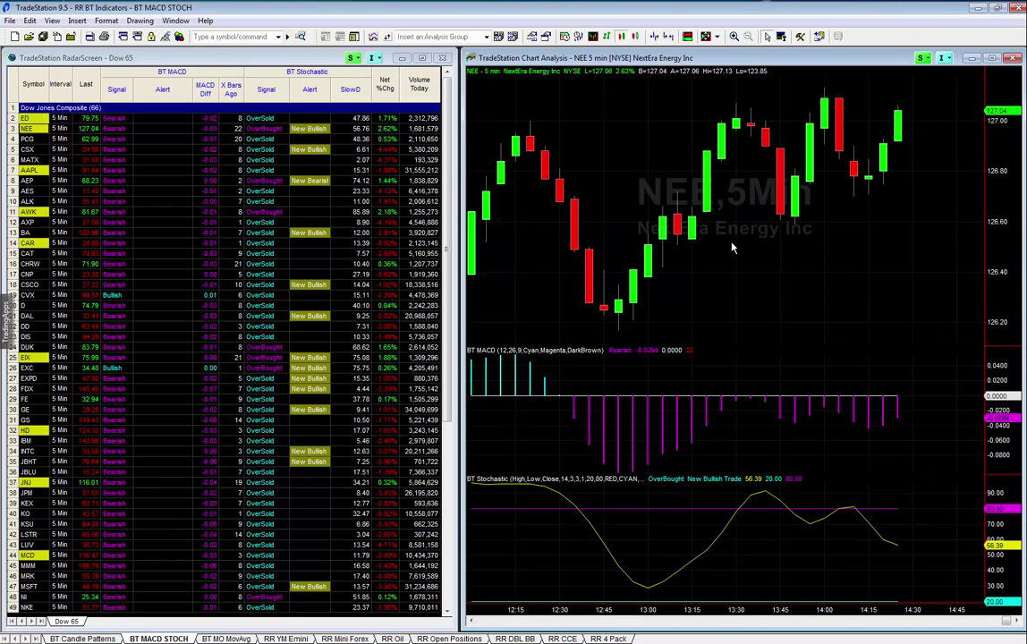
Tighten the NEE chart's bar spacing to fit more candles and save the BT MACD STOCH workspace
scroll(732, 248, "down", 6)
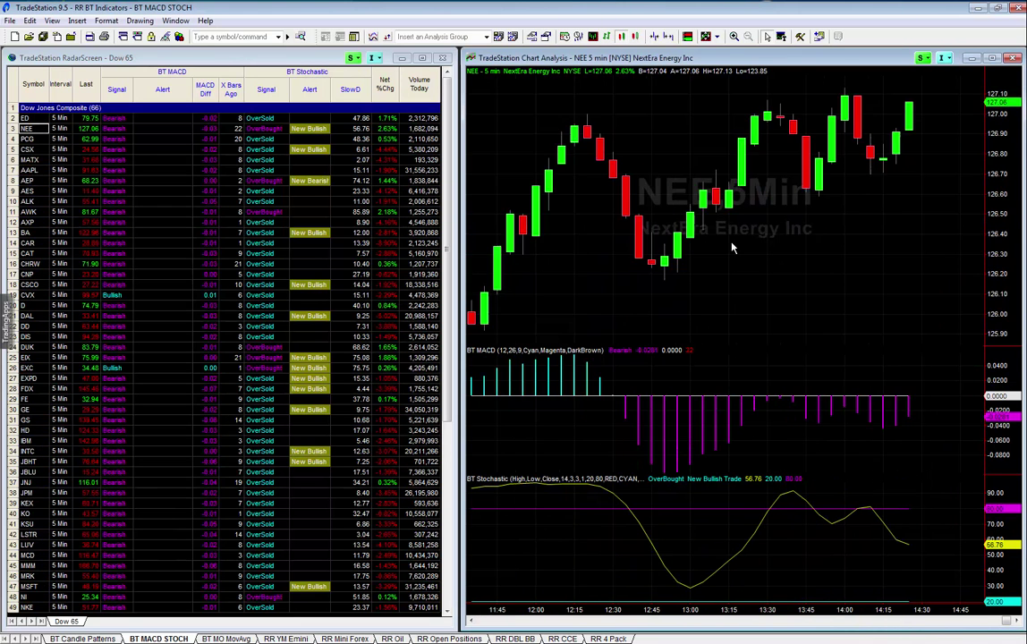
scroll(731, 248, "down", 2)
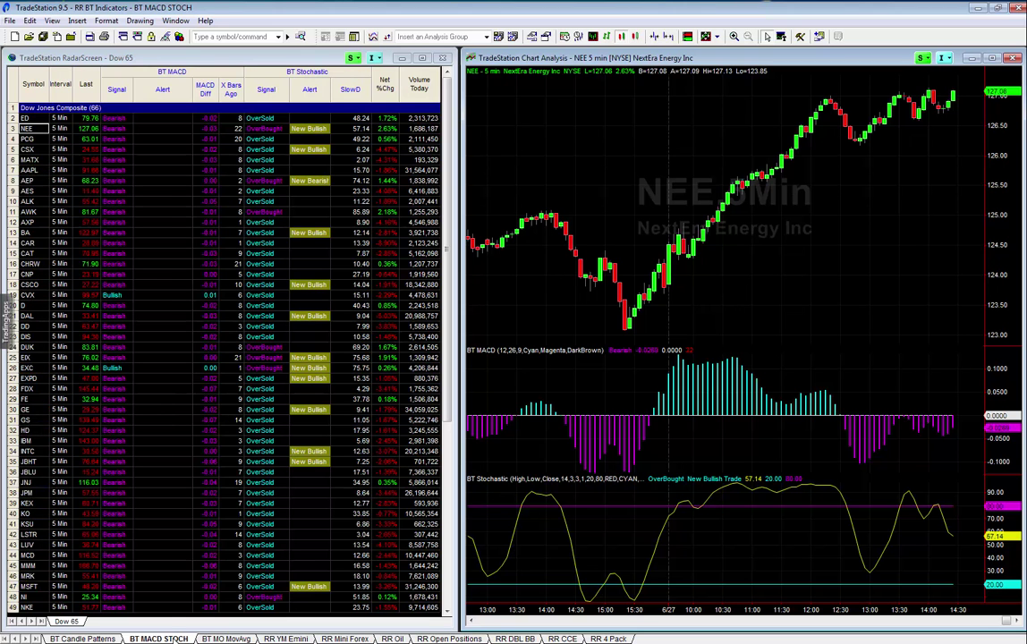
right_click(186, 639)
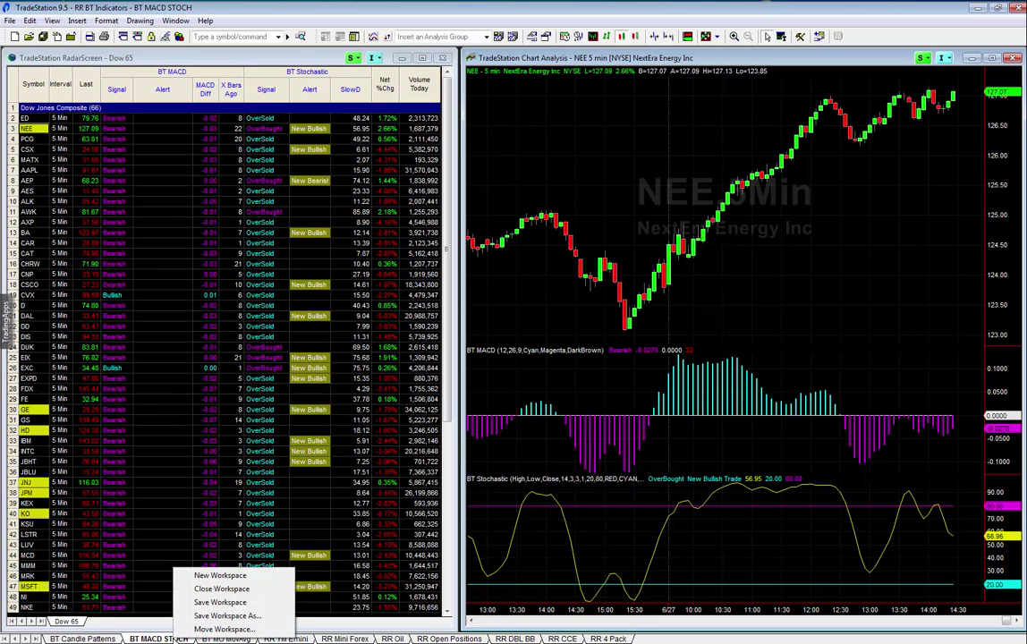
left_click(219, 602)
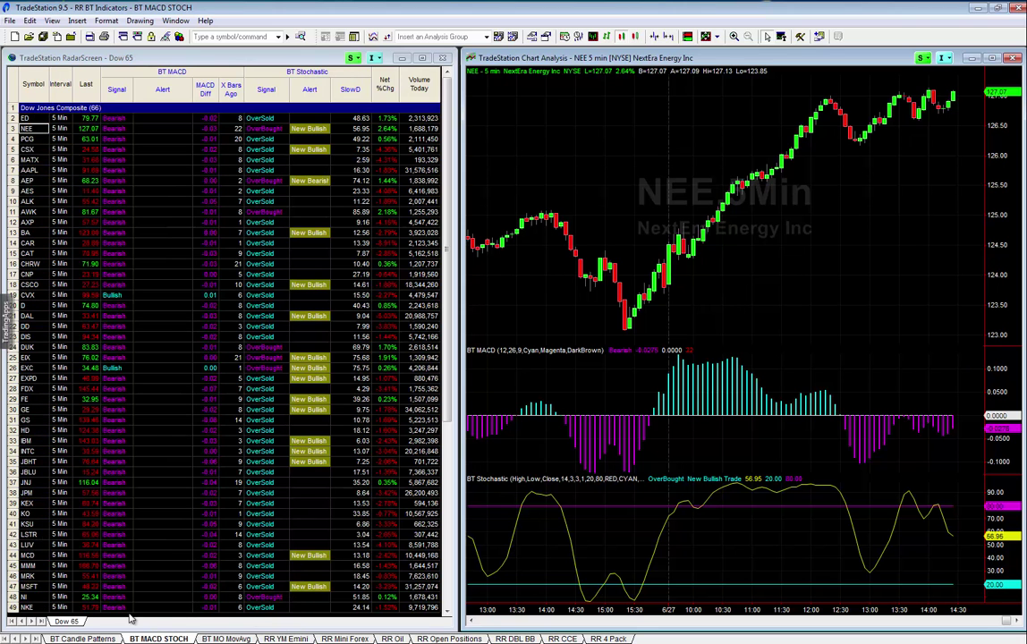
Switch to the BT Candle Patterns workspace and sort its RadarScreen by the BT Candle Patterns RS column
left_click(116, 638)
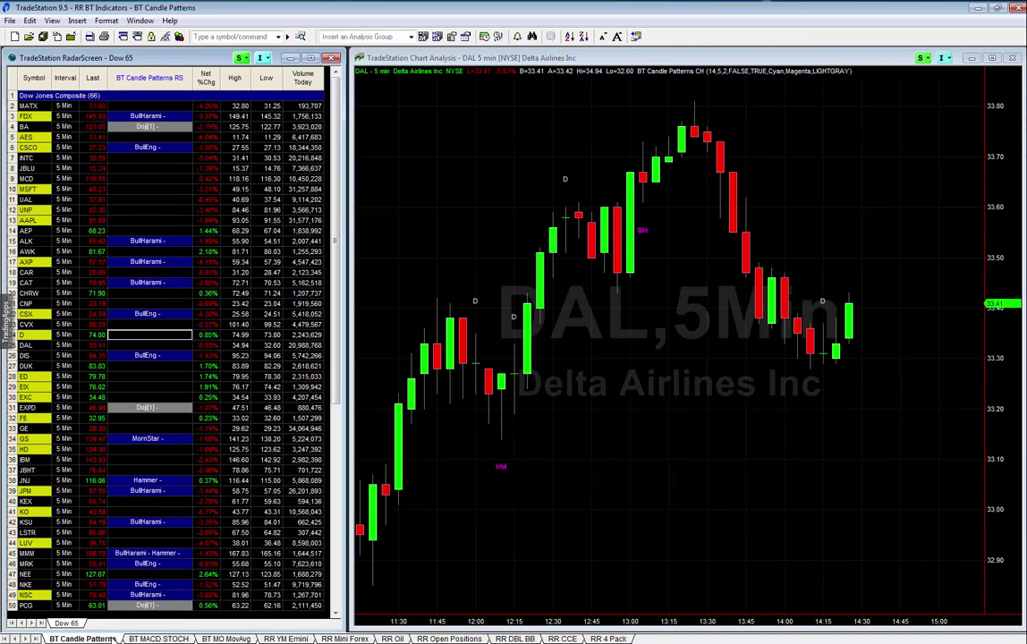
left_click(139, 78)
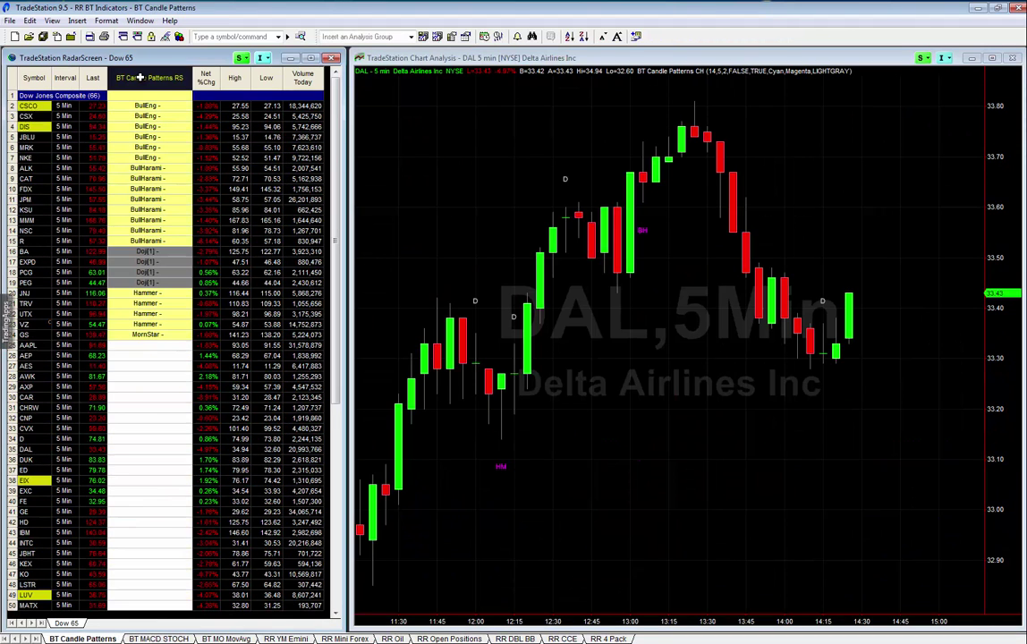
left_click(158, 148)
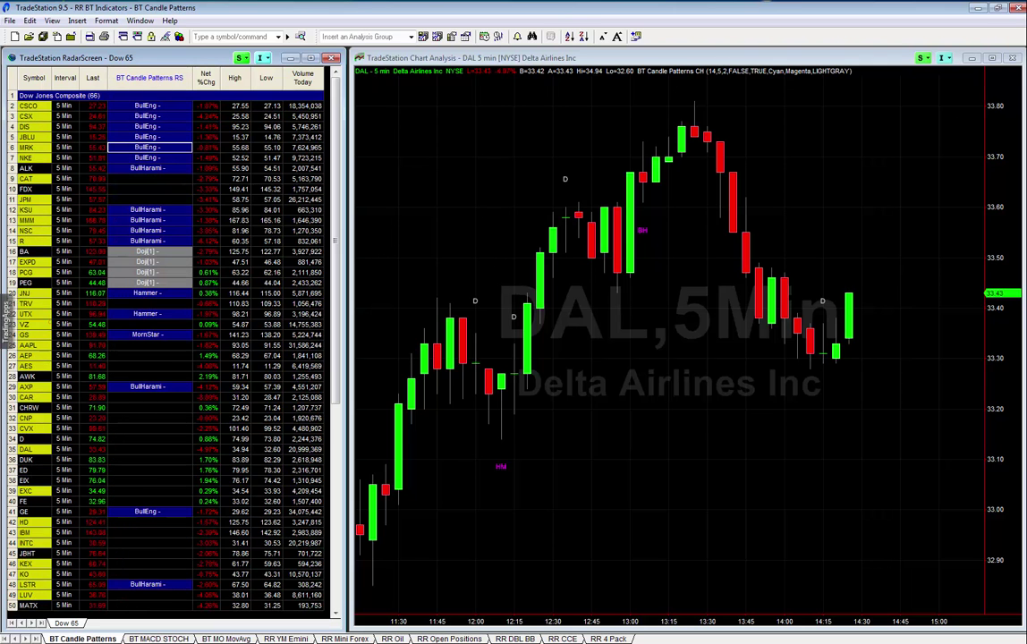
Switch to the BT MO MovAvg workspace and sort its RadarScreen by last price, first ascending and then descending
left_click(226, 638)
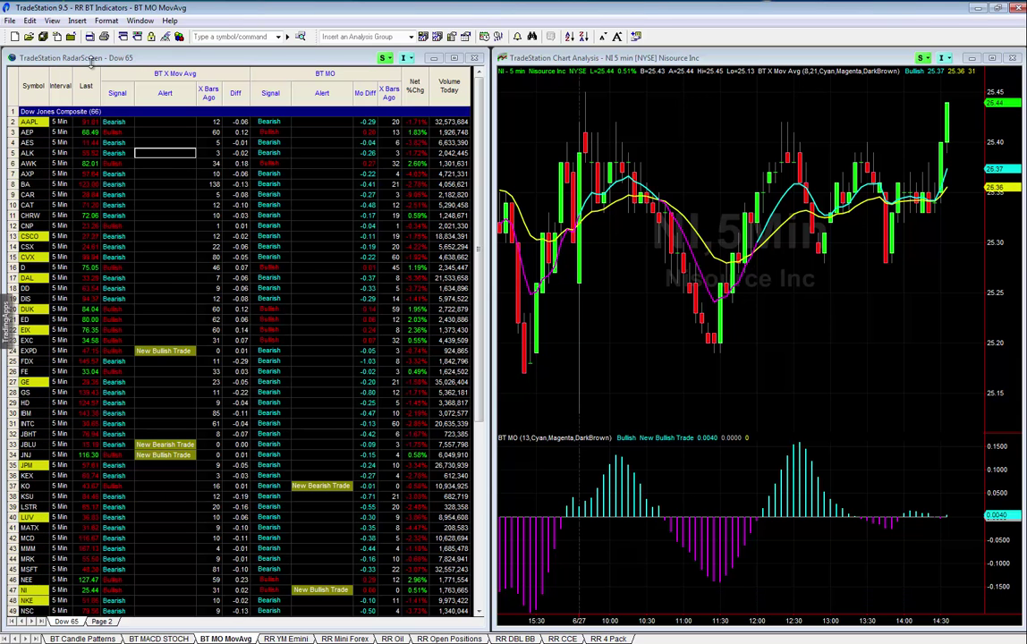
left_click(86, 93)
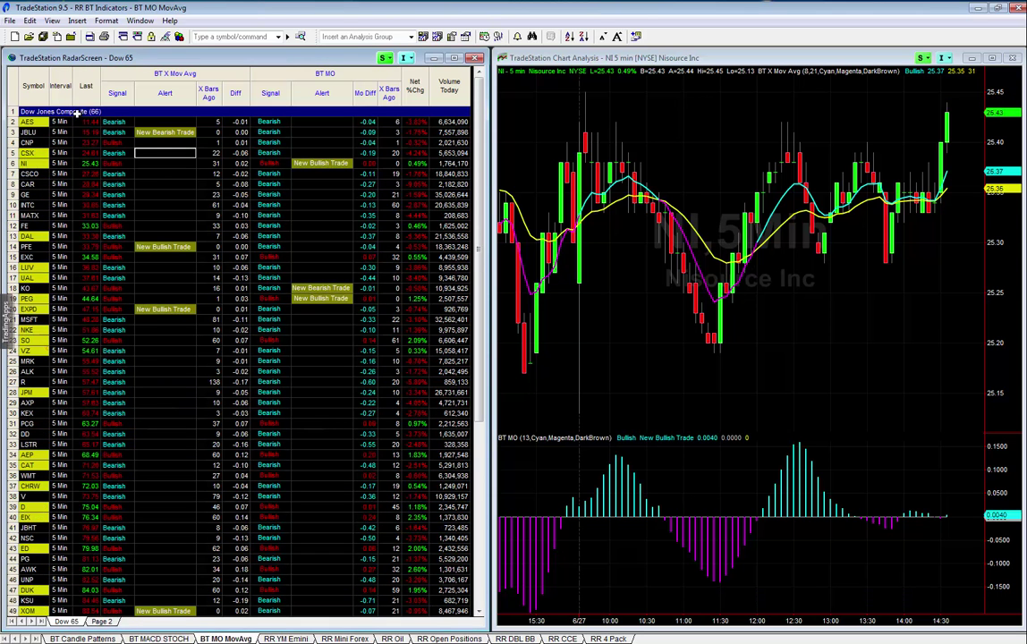
left_click(86, 93)
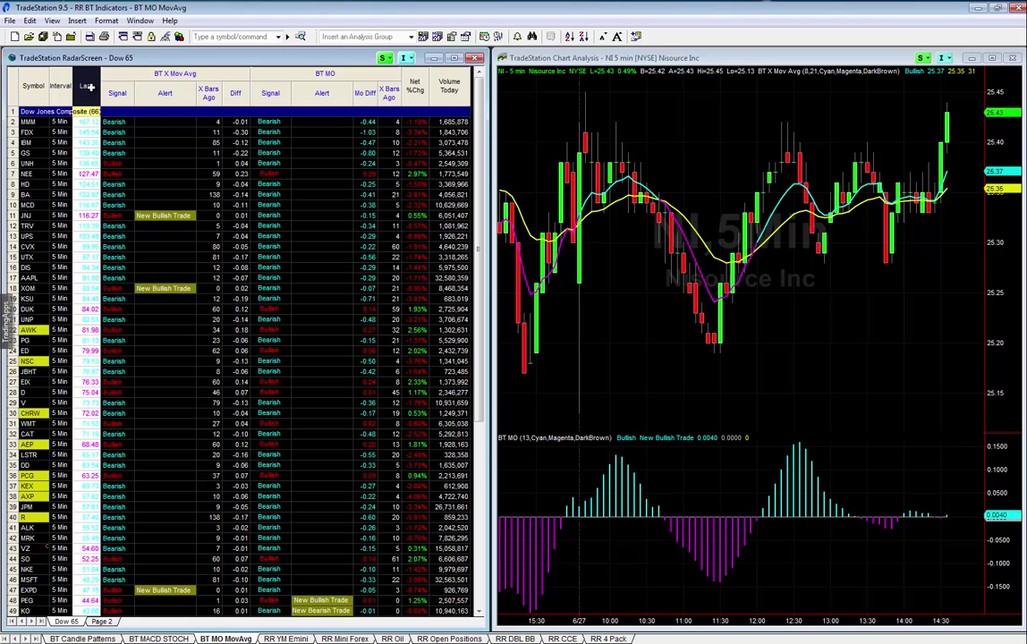
left_click(91, 155)
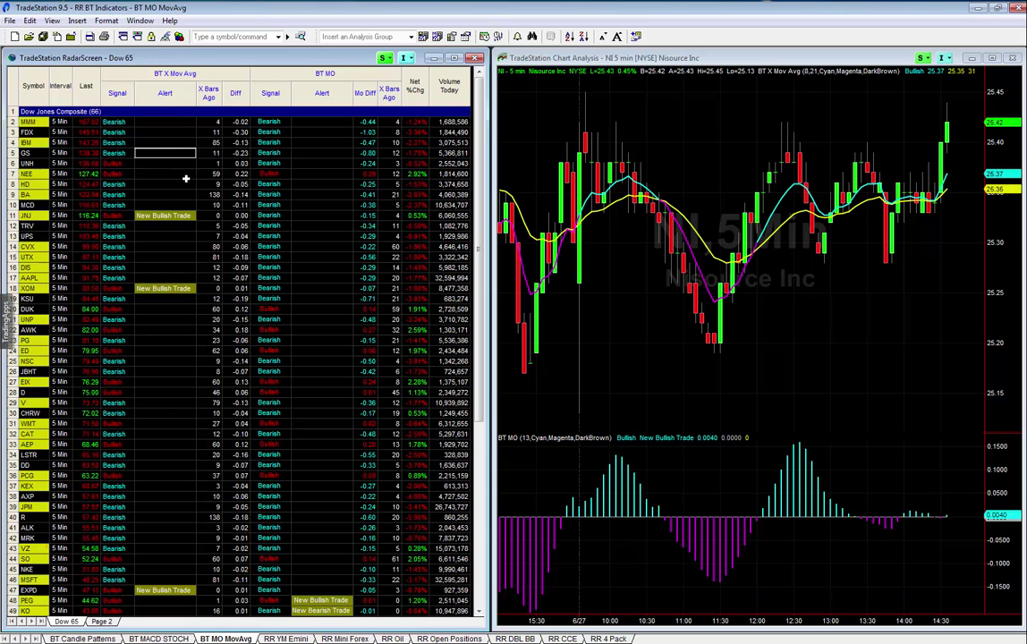
Sort the RadarScreen by the BT X Mov Avg Alert column so the symbols with alerts come first
left_click(165, 93)
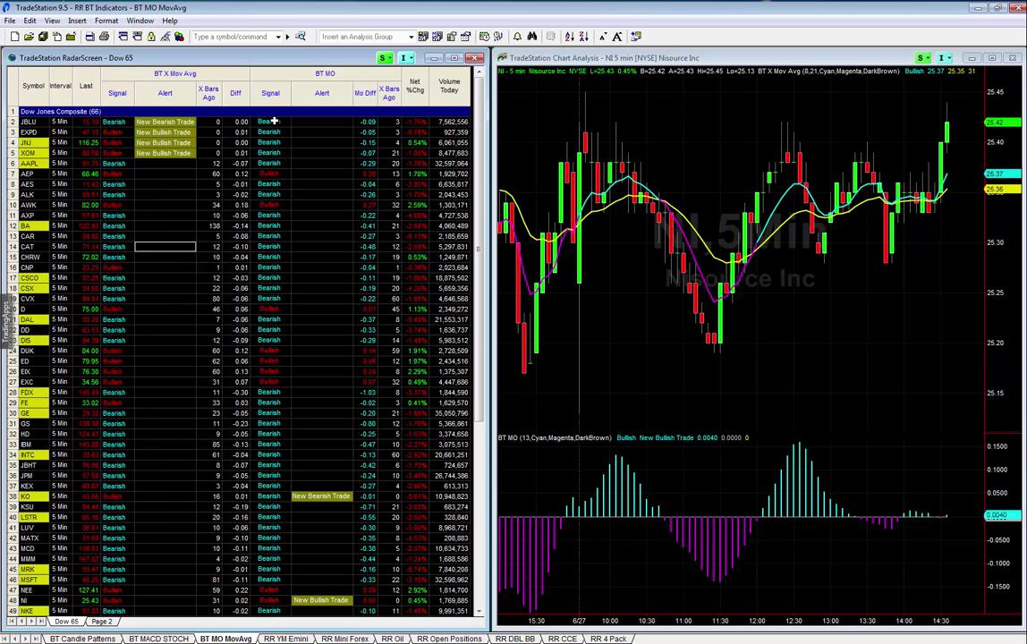
left_click(322, 95)
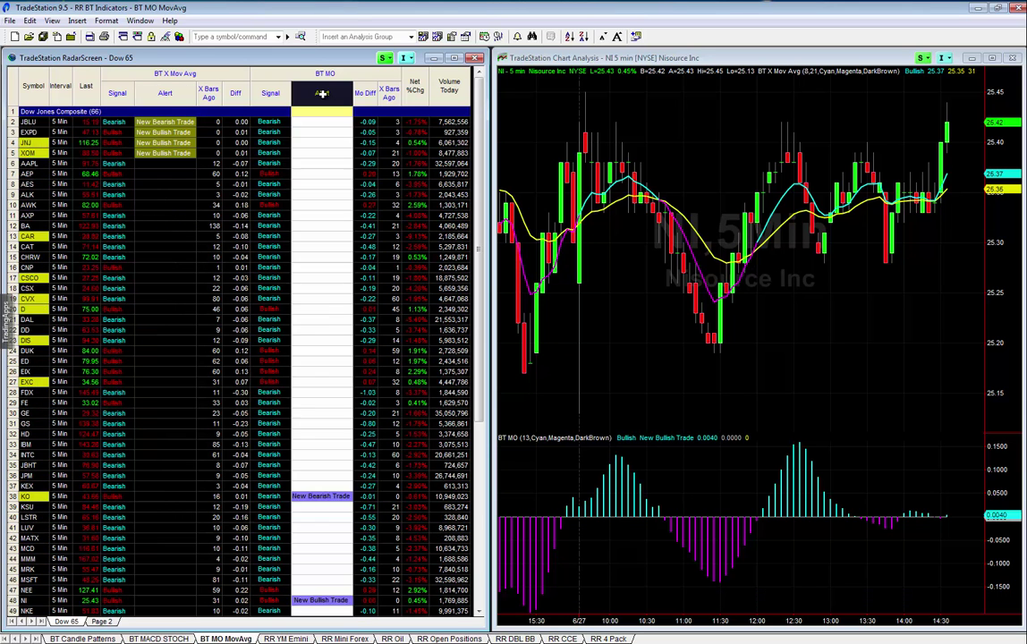
left_click(164, 93)
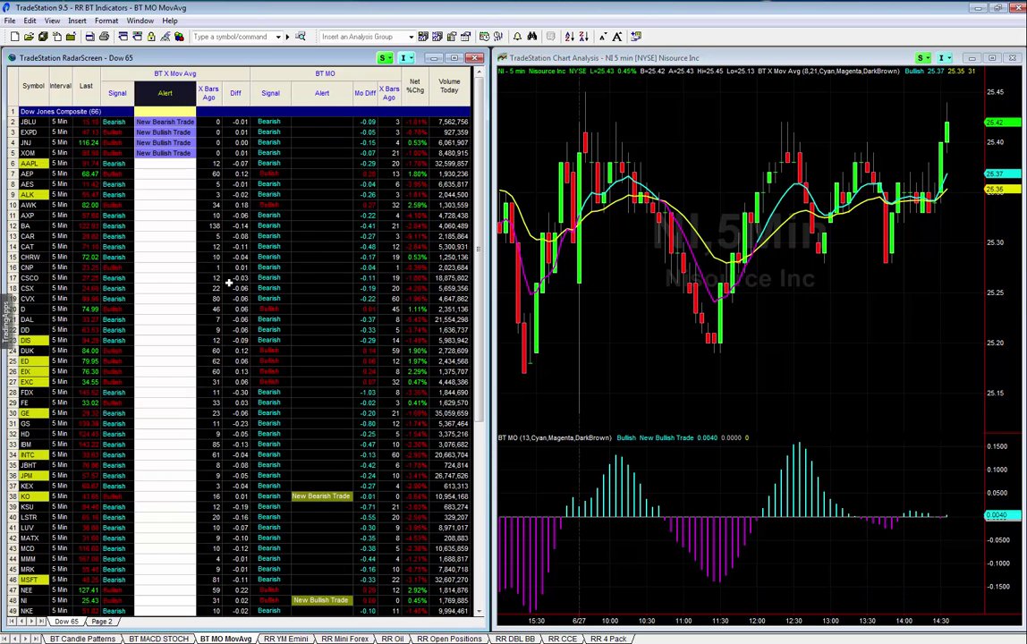
left_click(149, 177)
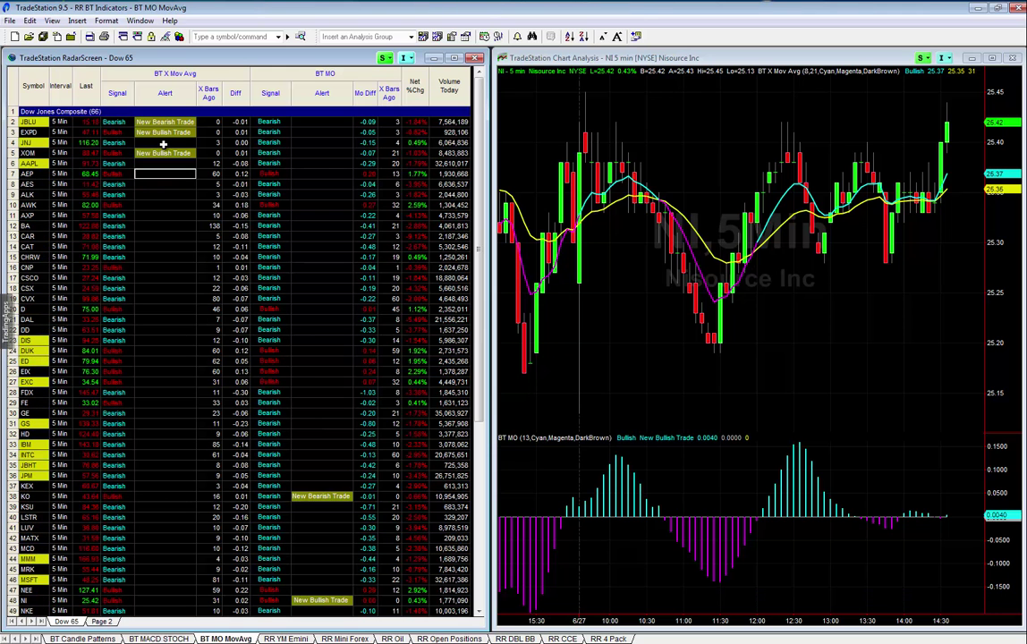
Set the Dow 65 page to keep its data sorted automatically every 10 seconds, with the BT X Mov Avg Alert as first sort key
right_click(157, 94)
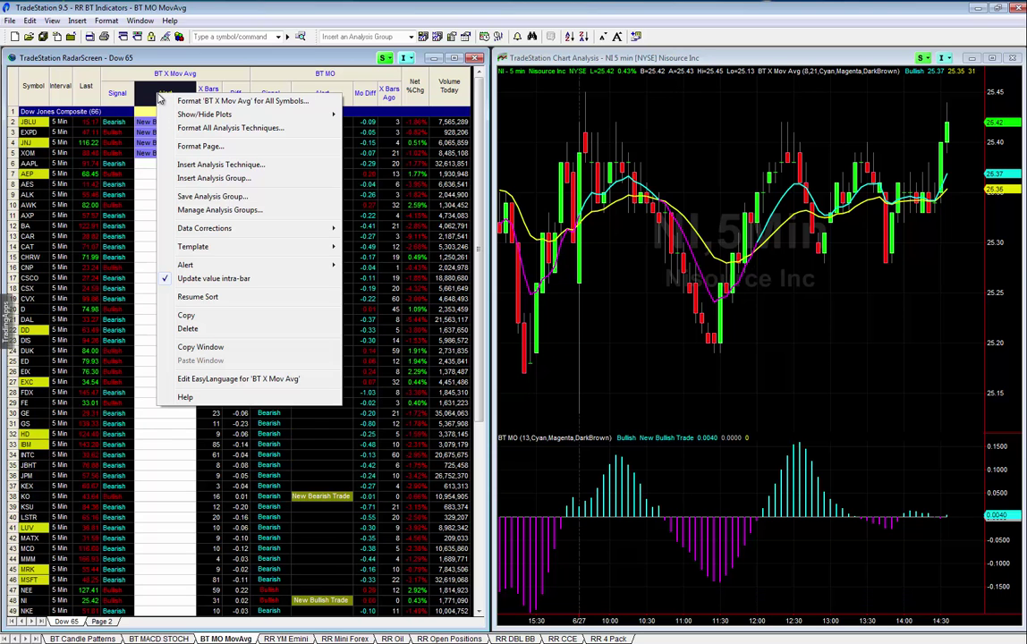
left_click(184, 149)
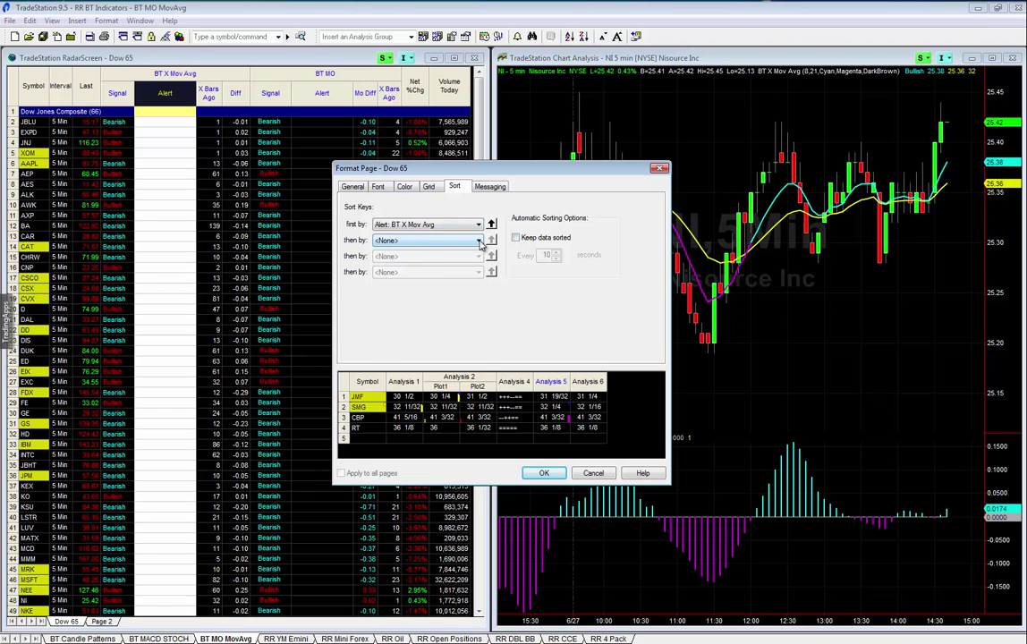
left_click(479, 240)
left_click(479, 240)
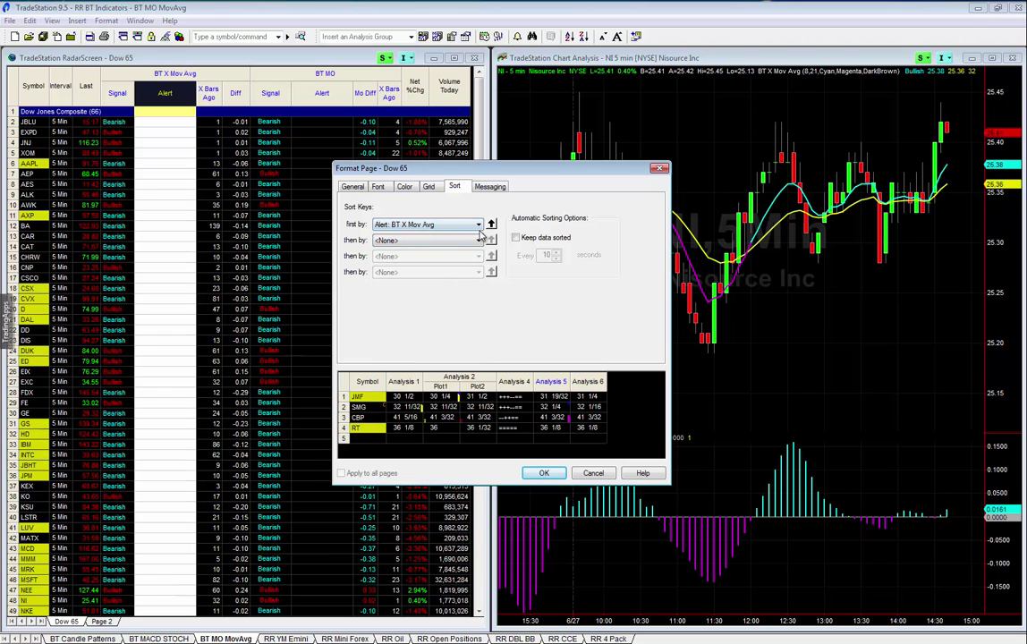
left_click(518, 239)
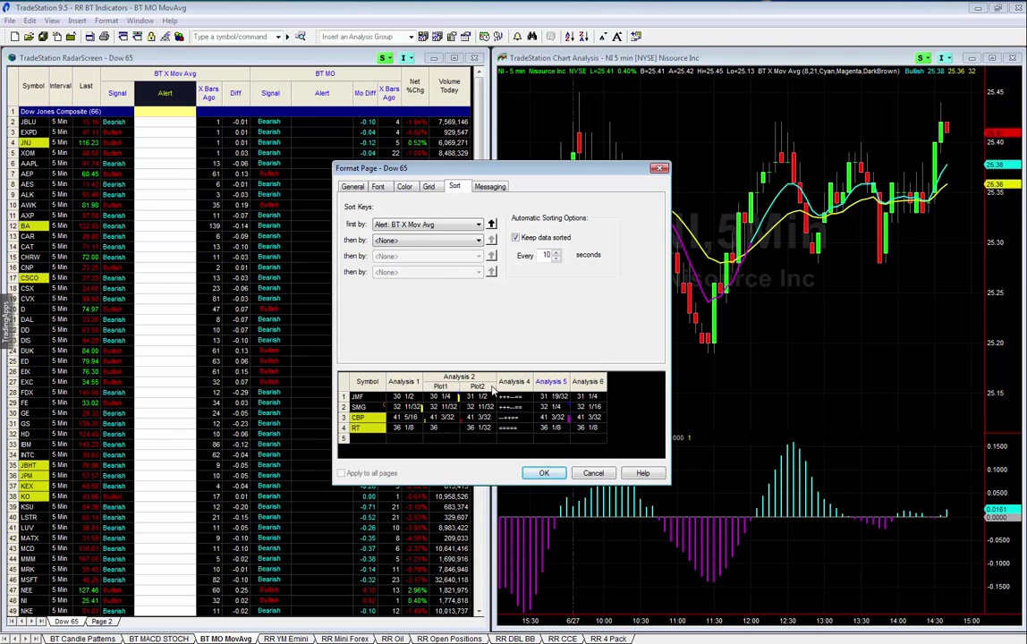
key("Return")
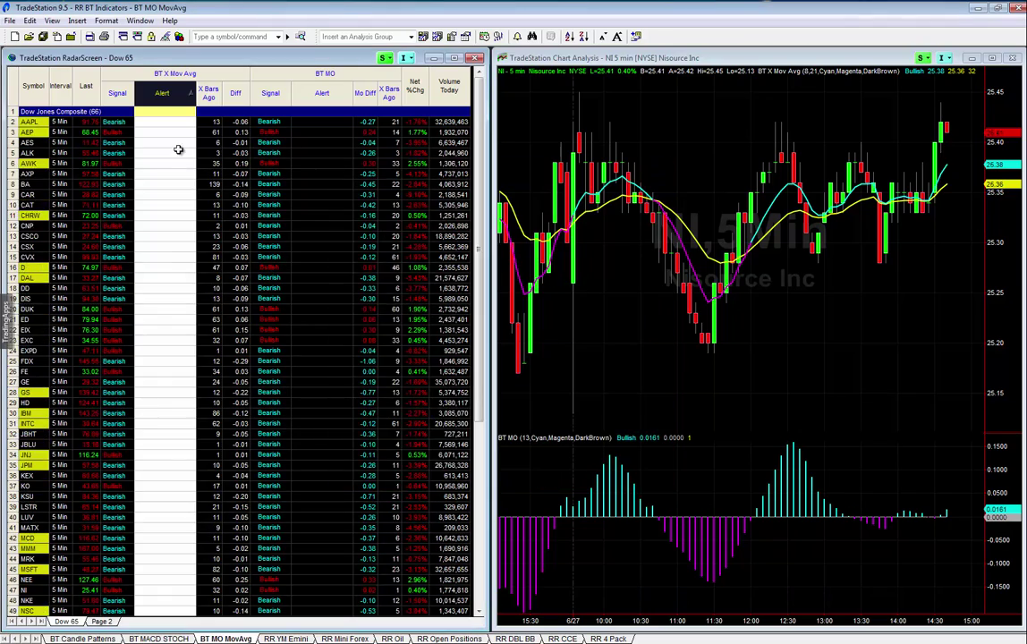
Show PFE from the automatically sorted RadarScreen list in the linked chart and save the BT MO MovAvg workspace
scroll(177, 154, "down", 9)
scroll(177, 194, "up", 9)
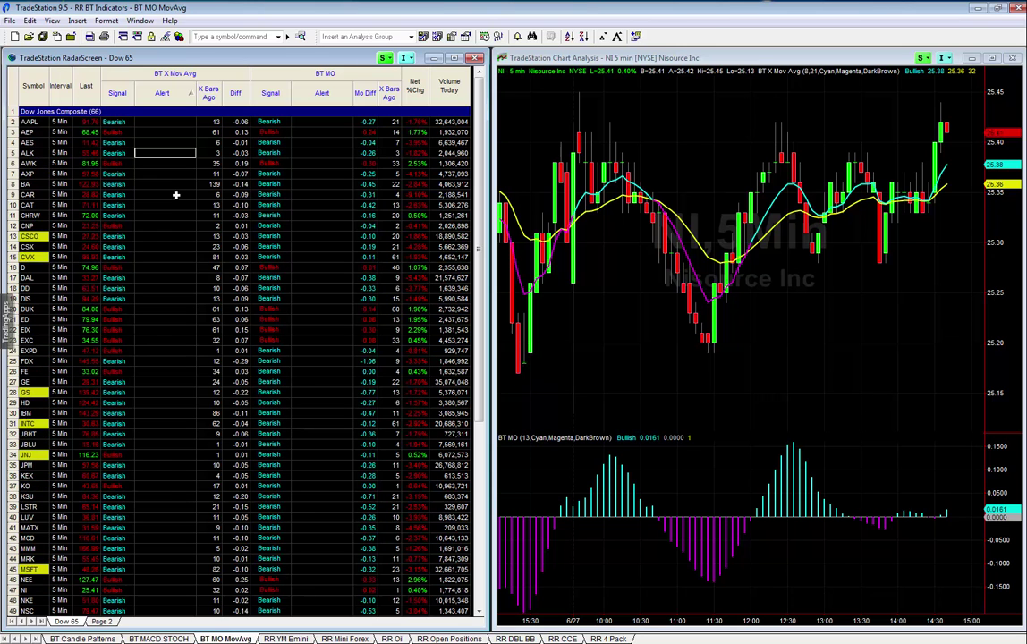
scroll(330, 208, "down", 9)
scroll(330, 208, "up", 9)
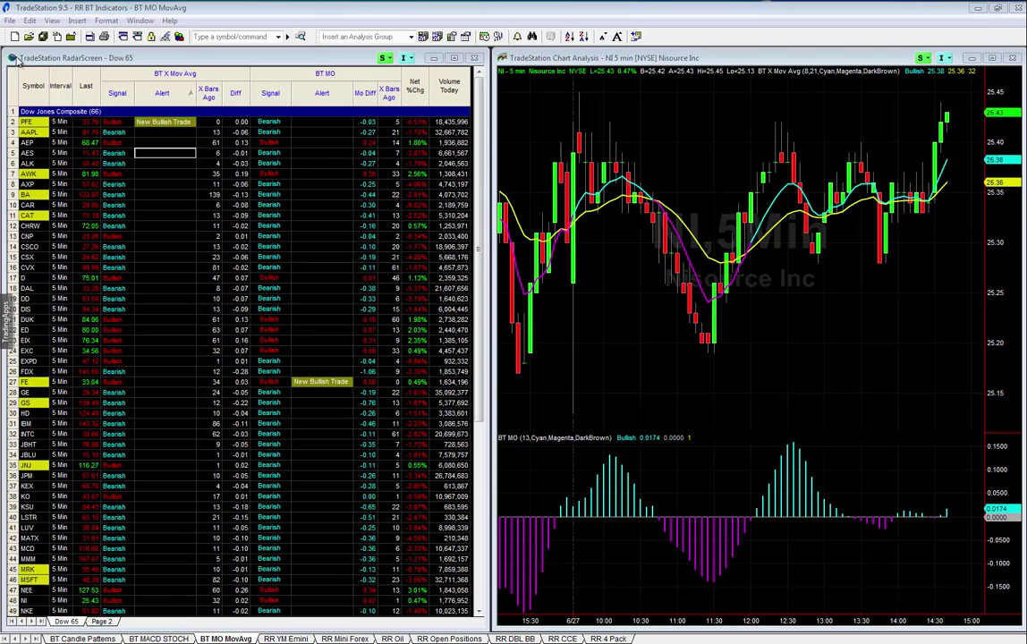
left_click(30, 122)
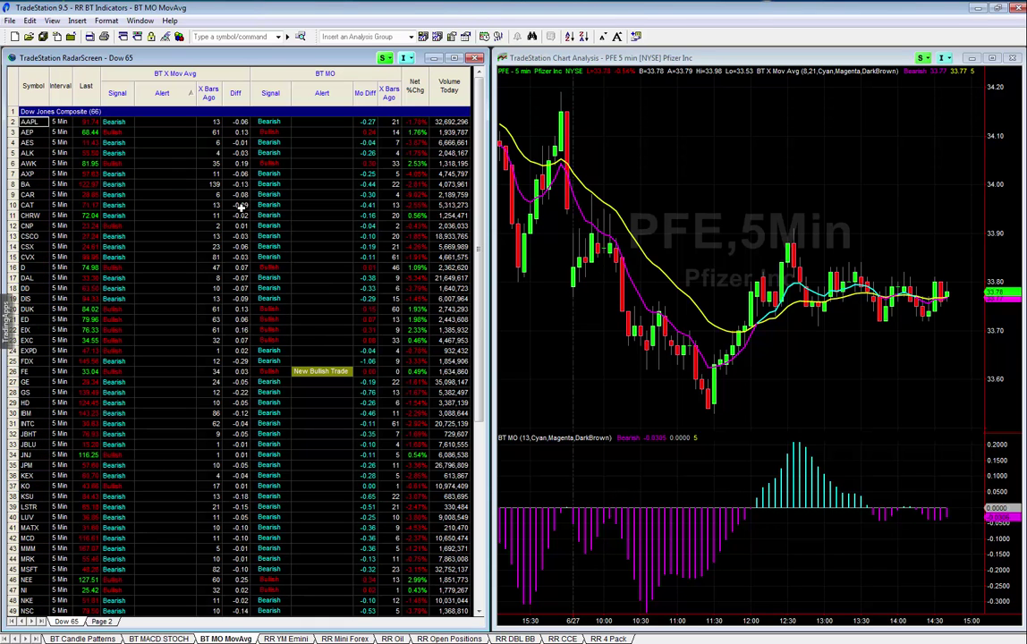
right_click(231, 638)
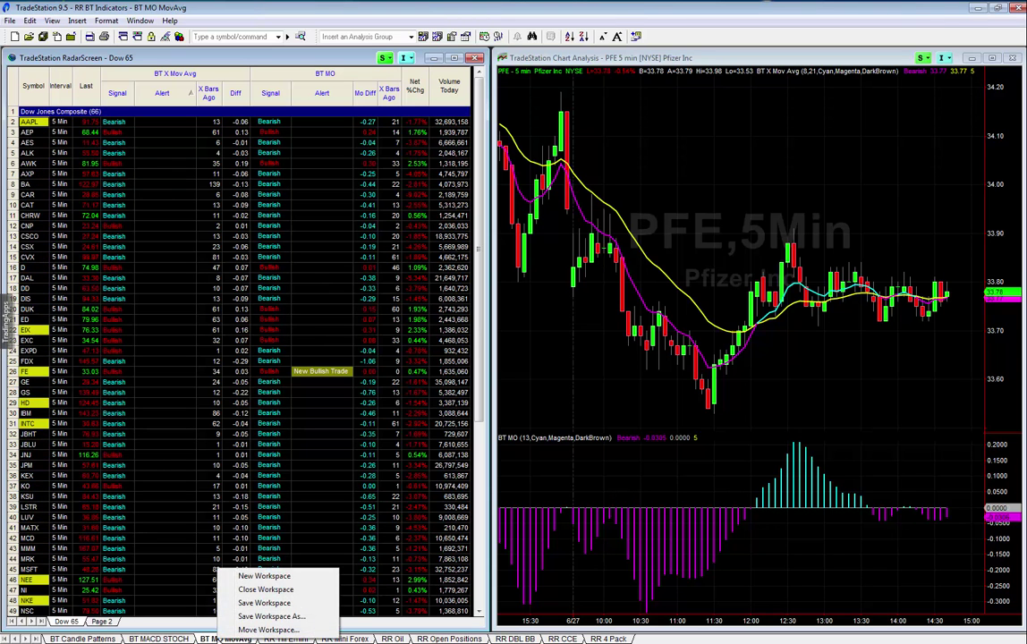
left_click(272, 604)
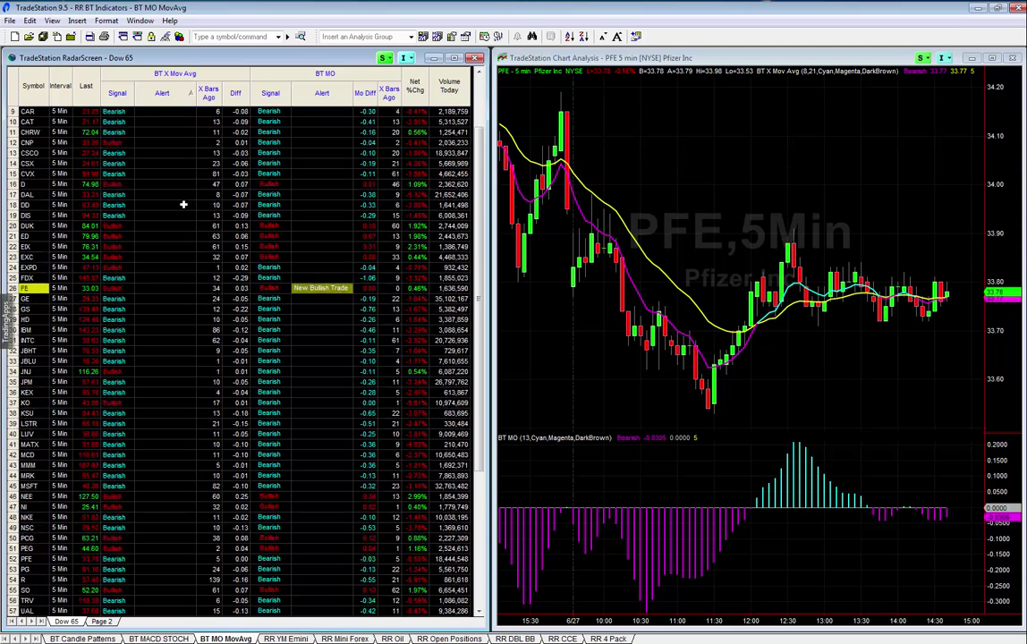
Look through the Dow 65 list, review the BT MACD STOCH and BT Candle Patterns workspaces, and return to BT MO MovAvg
scroll(182, 205, "down", 8)
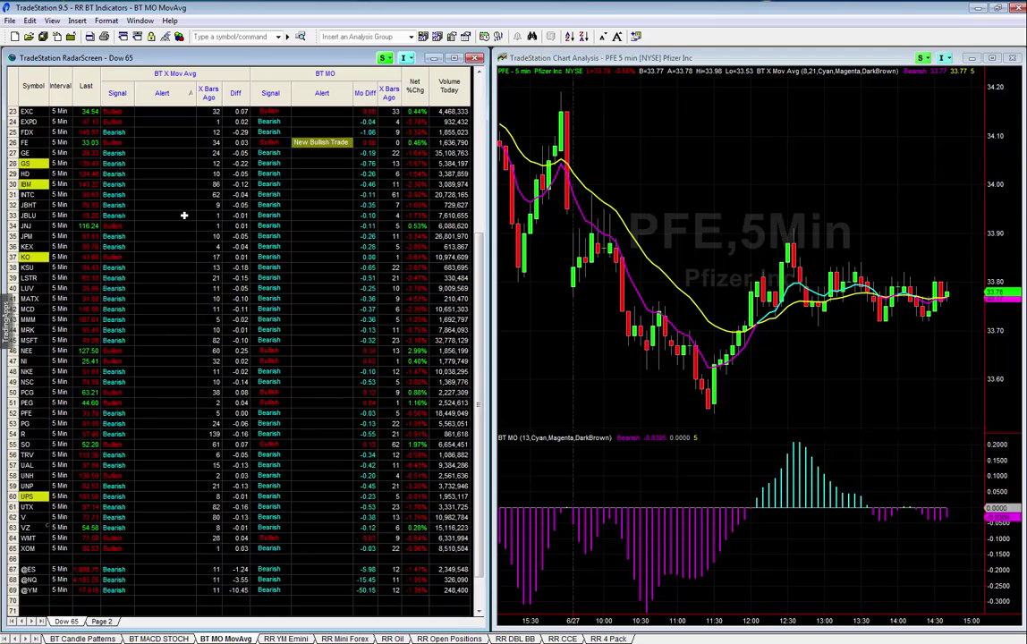
scroll(185, 216, "up", 8)
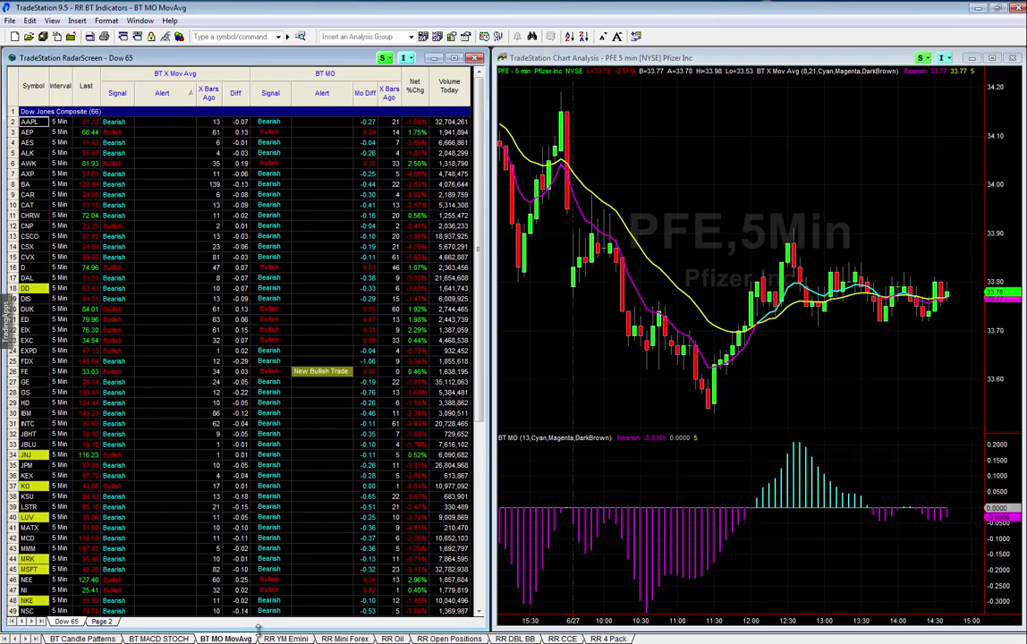
left_click(183, 638)
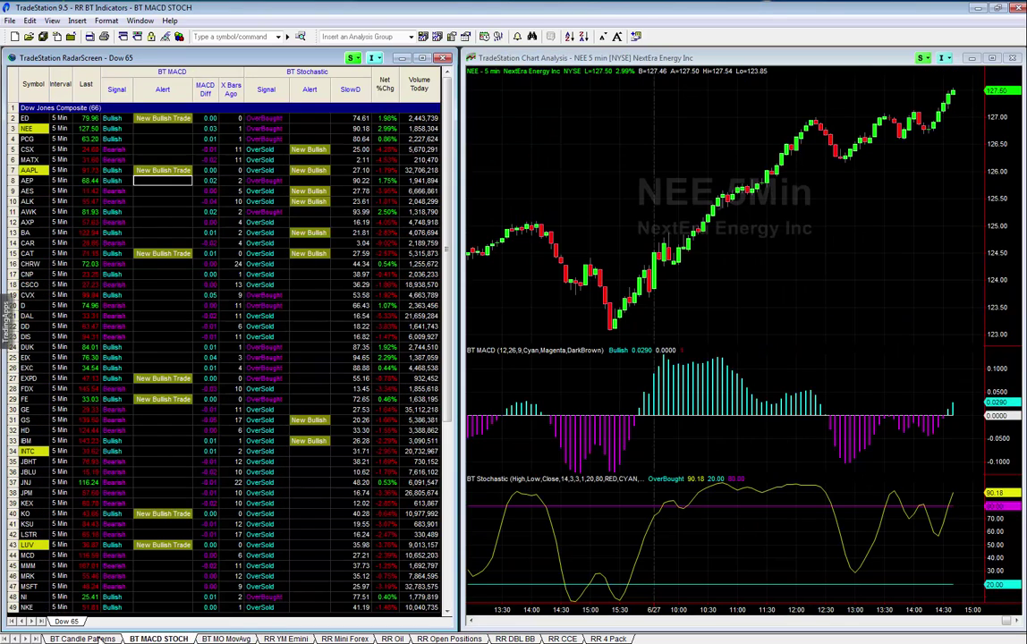
left_click(103, 638)
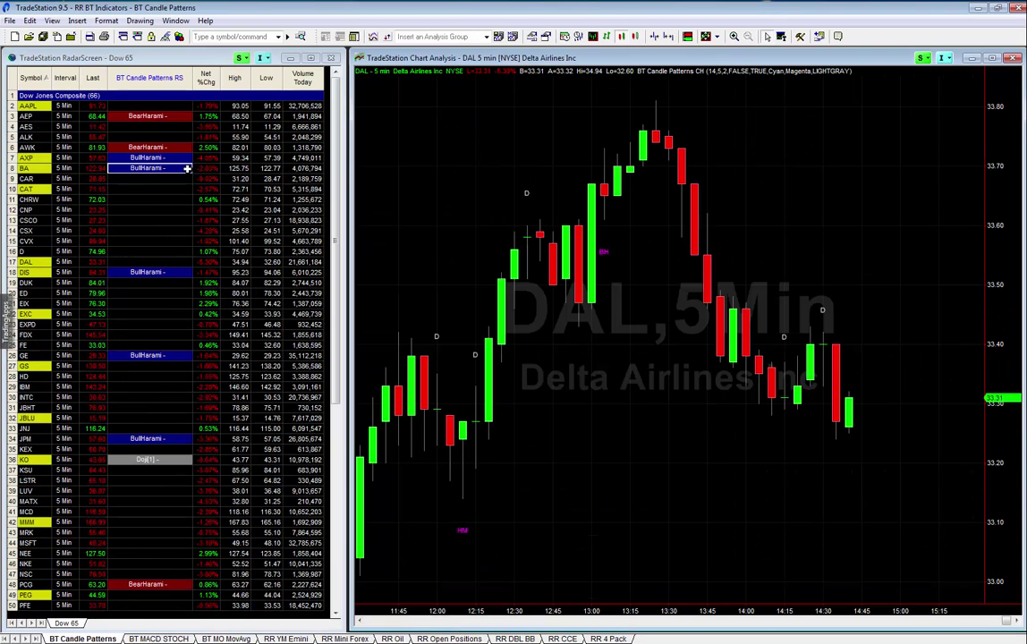
key("ctrl+Tab")
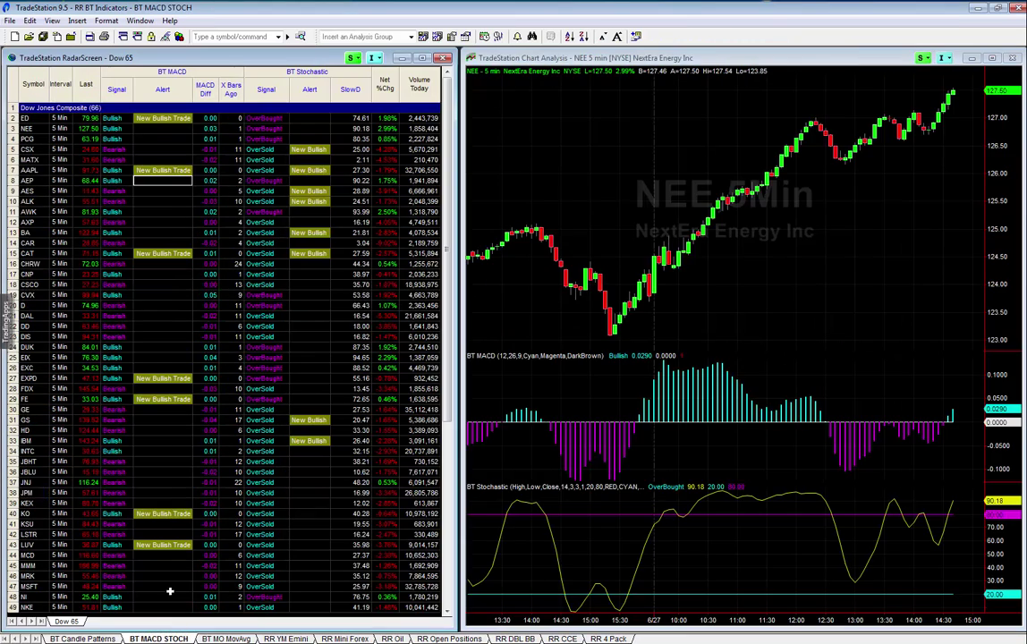
key("ctrl+Tab")
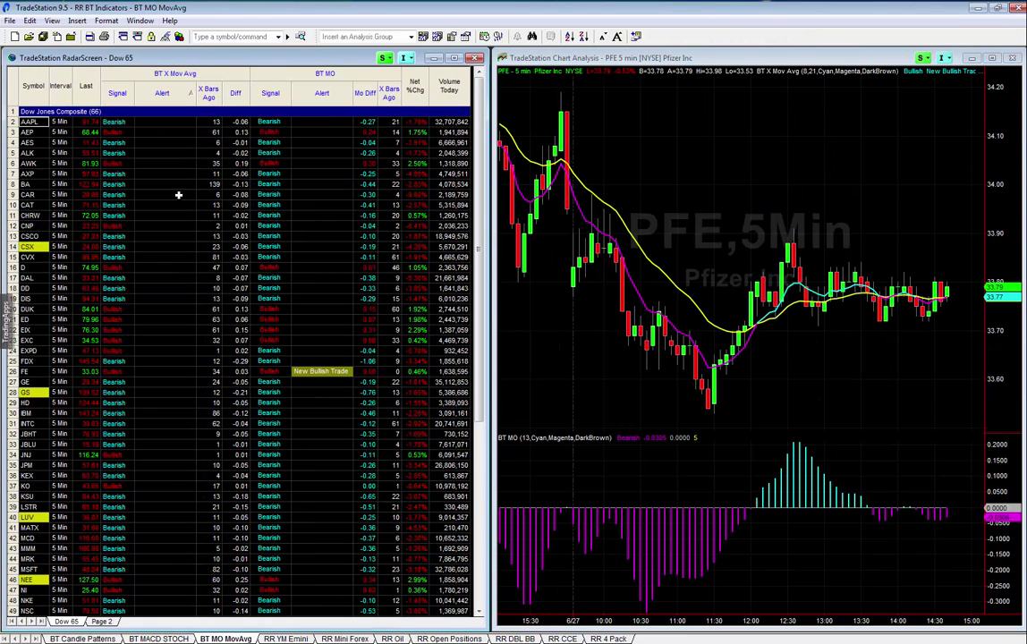